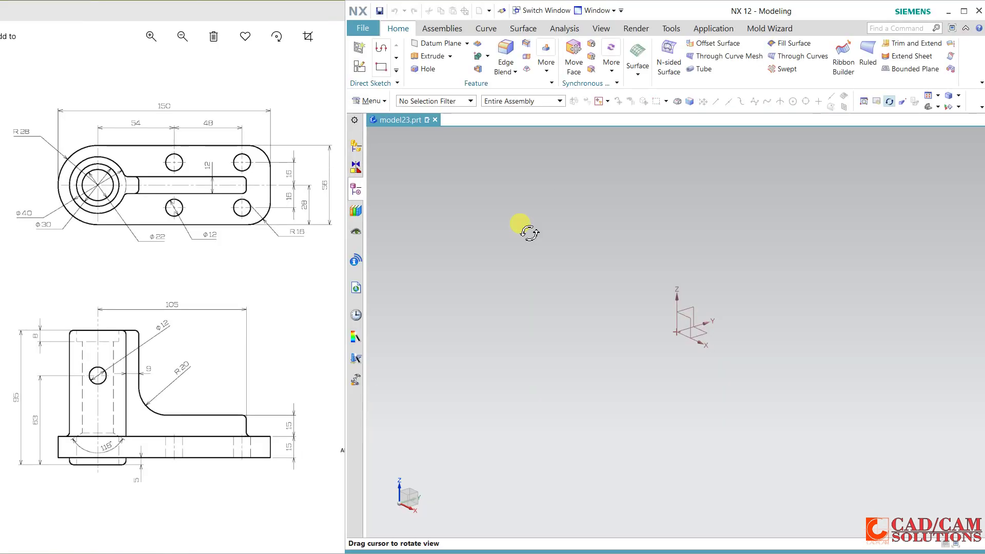
Step: Create a sketch on the horizontal XY datum plane with the default orientation and origin
{"action": "left_click", "coordinate": [359, 66]}
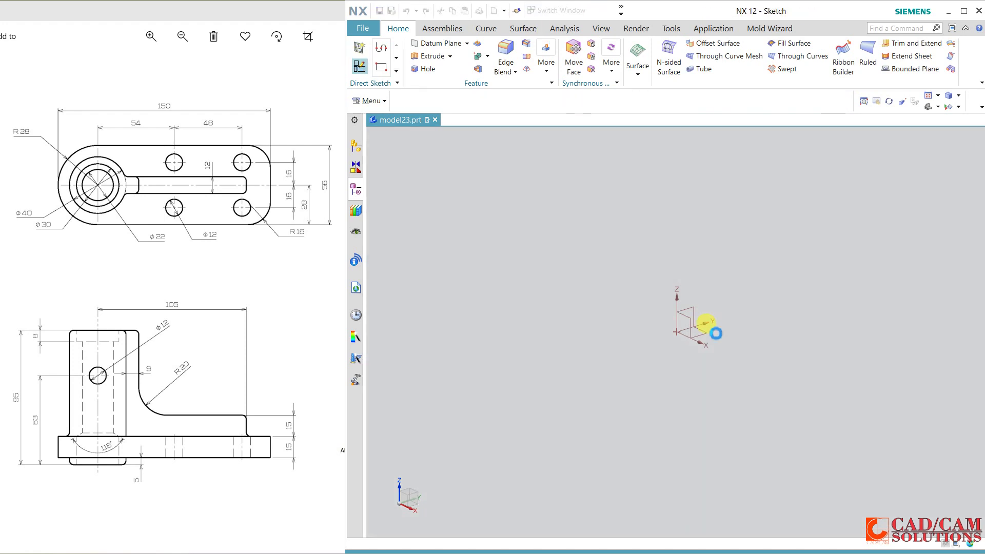
{"action": "left_click", "coordinate": [695, 326]}
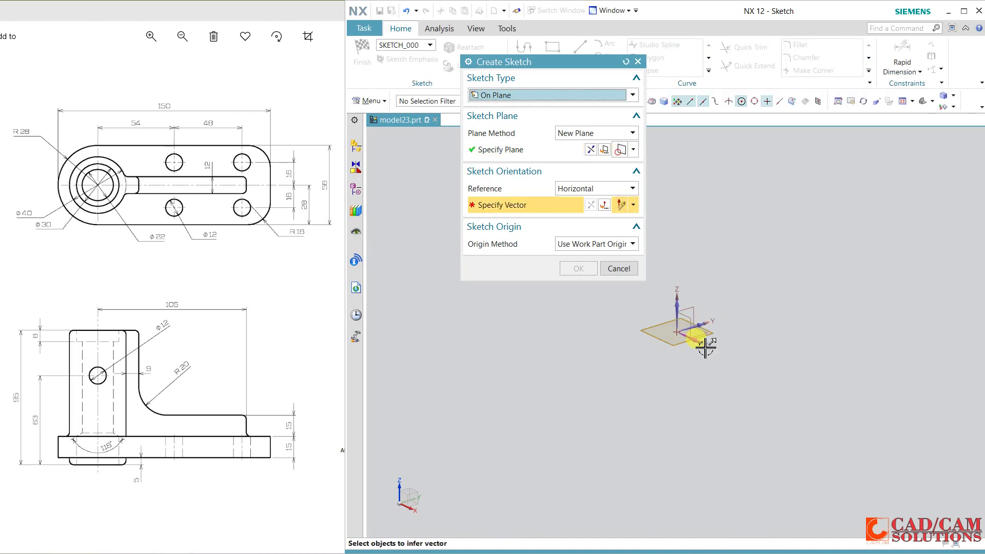
{"action": "left_click", "coordinate": [577, 269]}
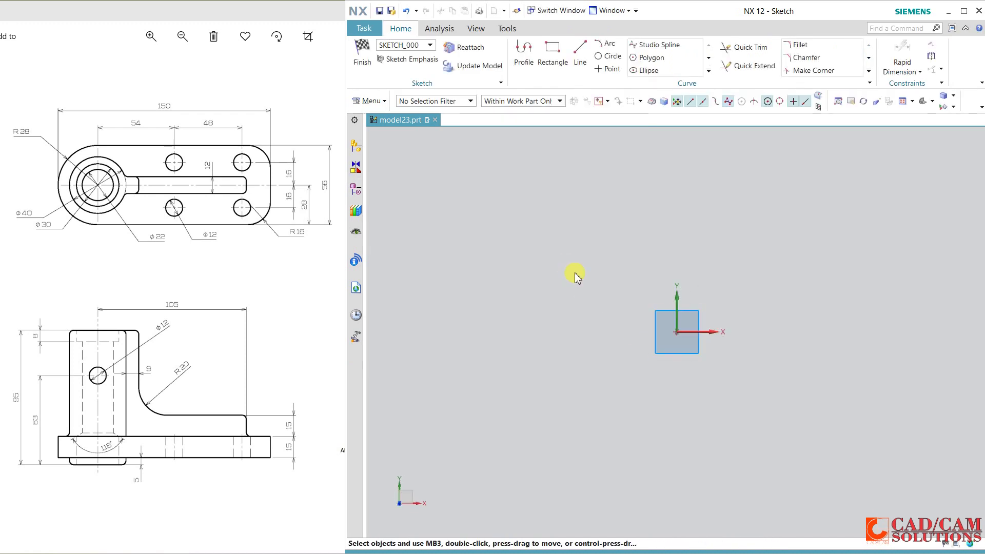
Step: Draw a circle with a diameter of 56 mm centred on the sketch origin
{"action": "left_click", "coordinate": [609, 57]}
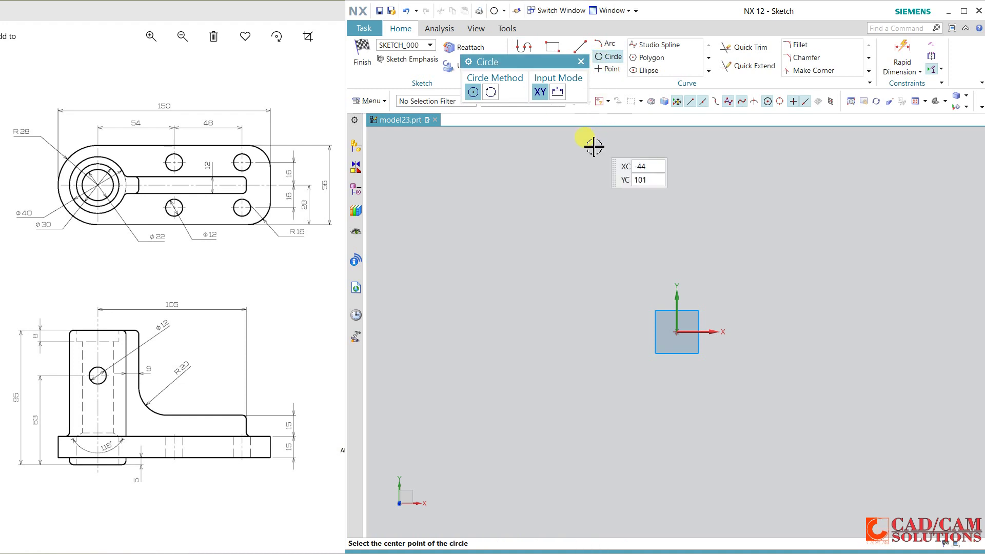
{"action": "left_click", "coordinate": [677, 332]}
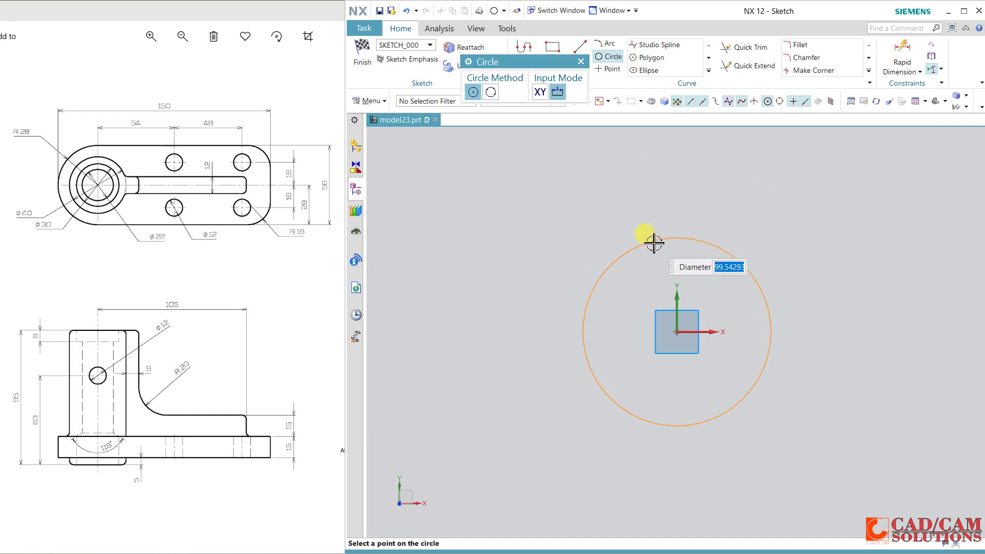
{"action": "key", "text": "Return"}
{"action": "key", "text": "Escape"}
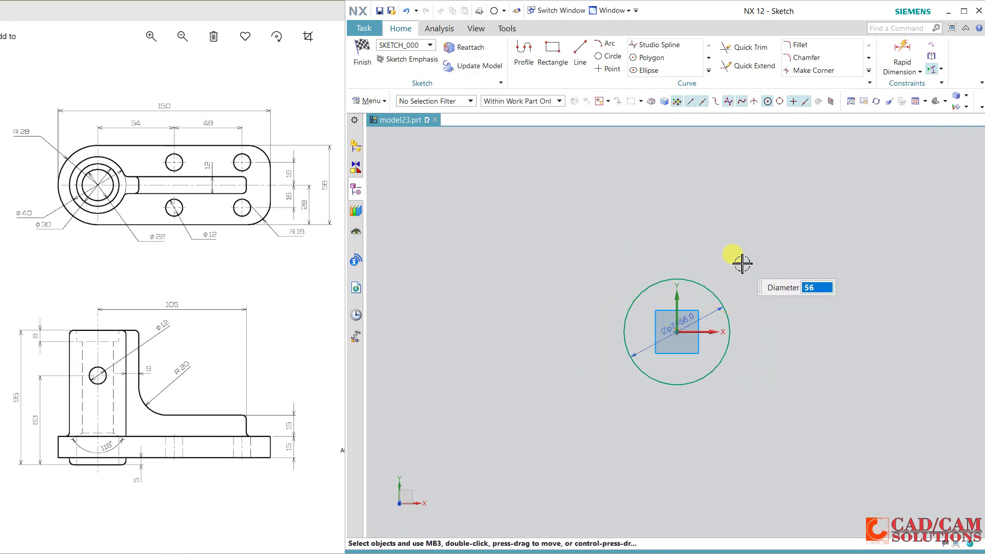
Step: Sketch a rectangle of about 119 by 54 mm extending right and down from the circle's top quadrant point
{"action": "middle_click_drag", "start_coordinate": [808, 306], "coordinate": [710, 289], "text": "shift"}
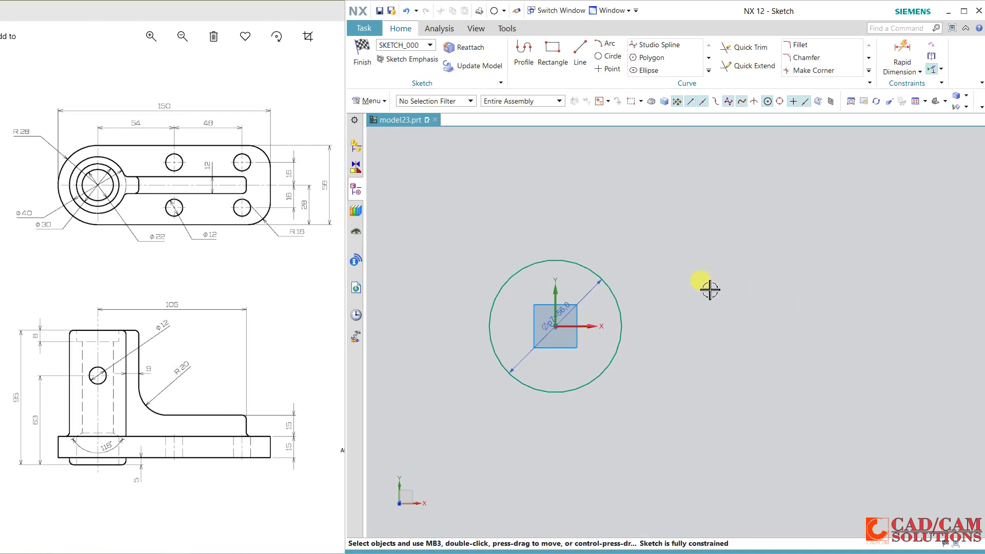
{"action": "left_click", "coordinate": [552, 49]}
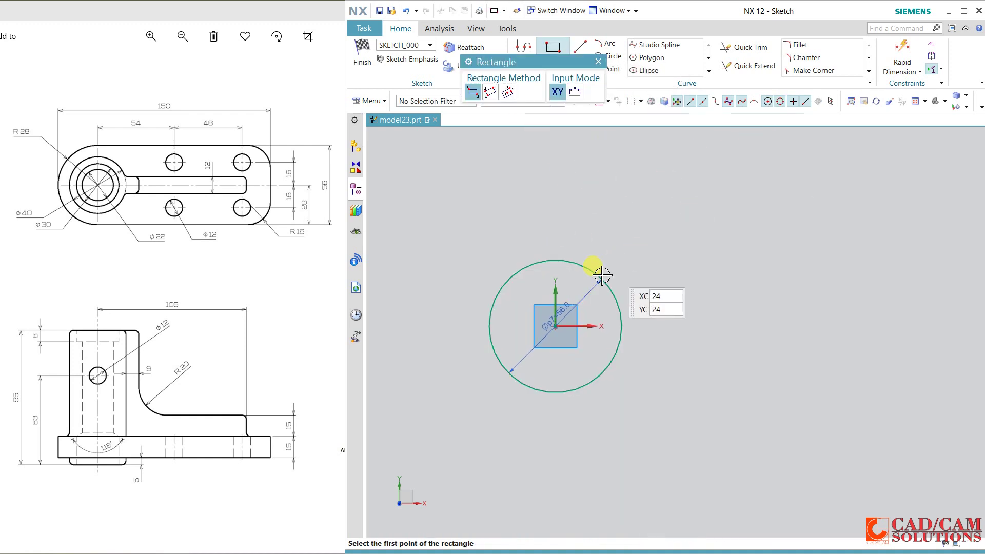
{"action": "left_click", "coordinate": [559, 260]}
{"action": "left_click", "coordinate": [629, 270]}
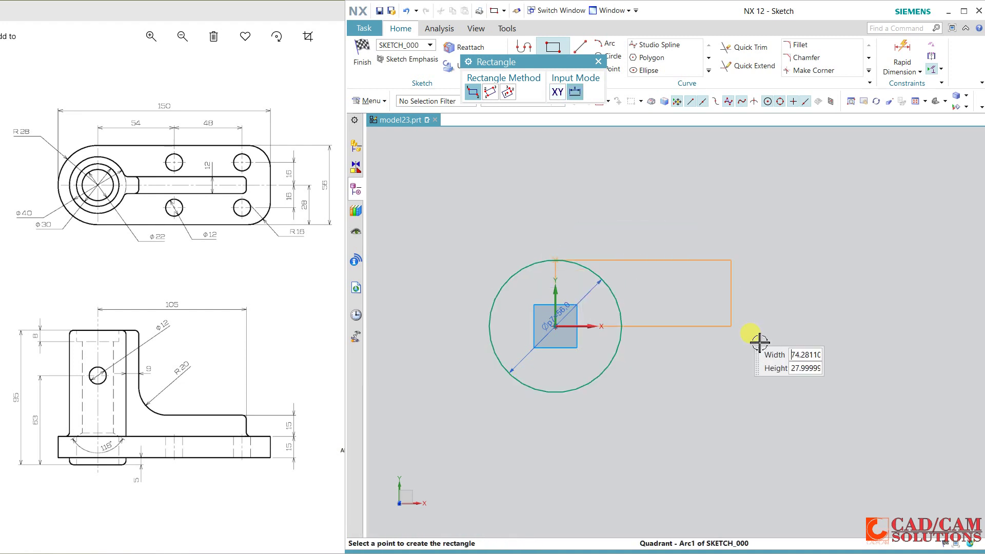
{"action": "left_click", "coordinate": [837, 388]}
{"action": "key", "text": "Escape"}
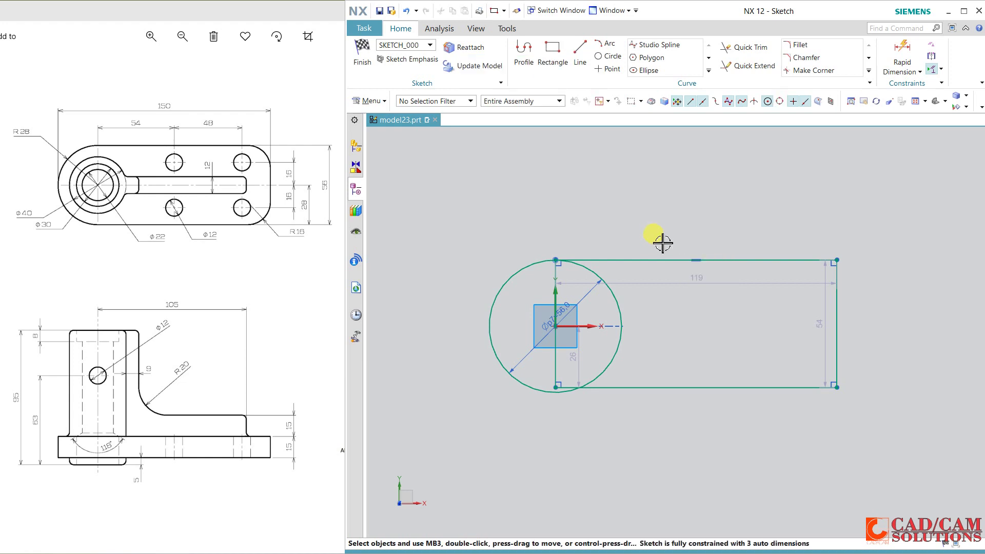
Step: Constrain the rectangle's bottom line tangent to the circle
{"action": "left_click", "coordinate": [598, 389]}
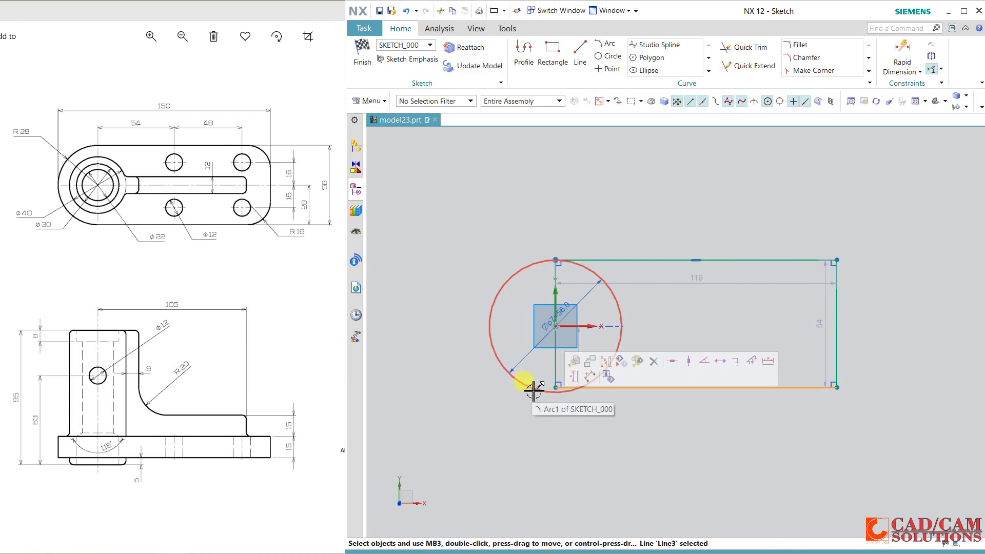
{"action": "left_click", "coordinate": [534, 389]}
{"action": "left_click", "coordinate": [635, 372]}
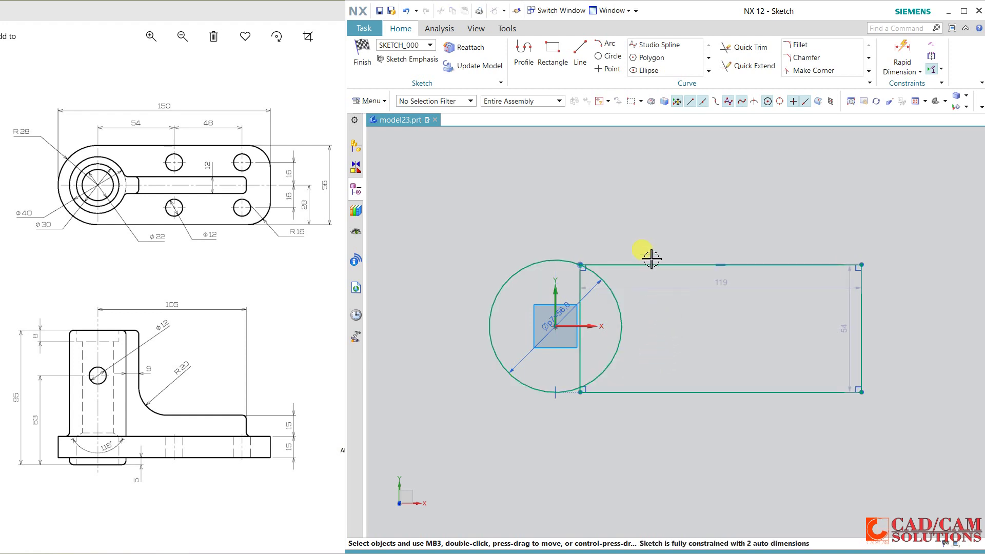
Step: Make the rectangle's left line collinear with the vertical sketch axis and convert it to a reference line
{"action": "left_click", "coordinate": [580, 284]}
{"action": "left_click", "coordinate": [559, 294]}
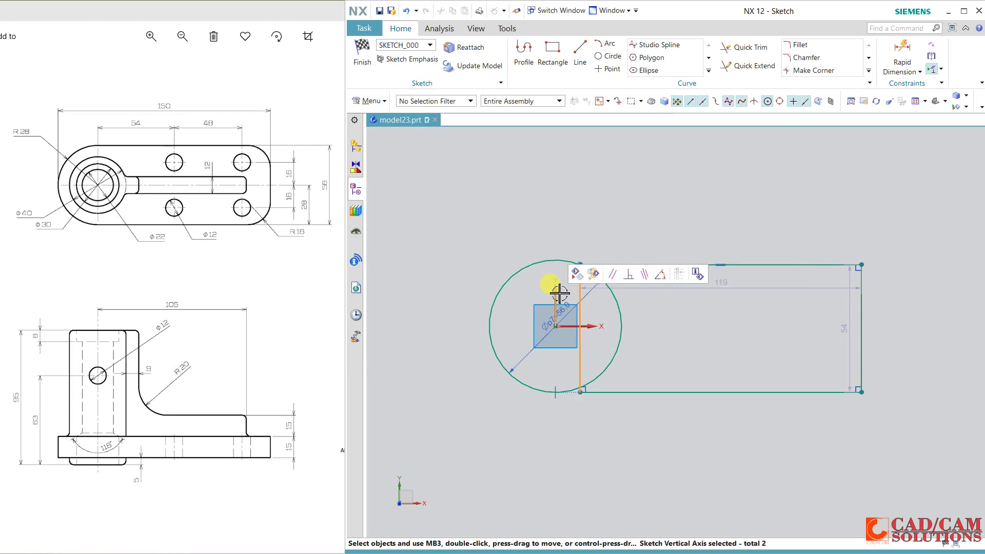
{"action": "left_click", "coordinate": [633, 273]}
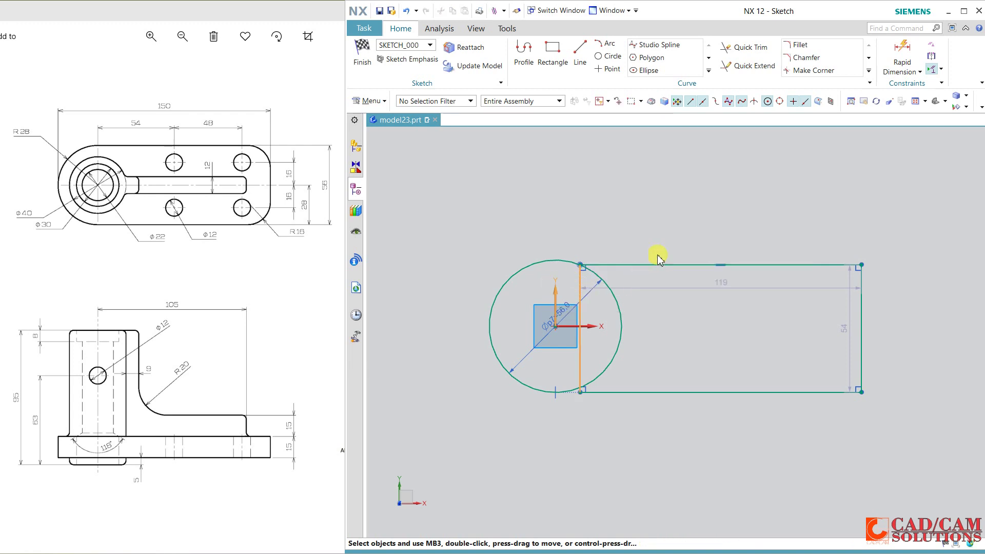
{"action": "left_click", "coordinate": [557, 280]}
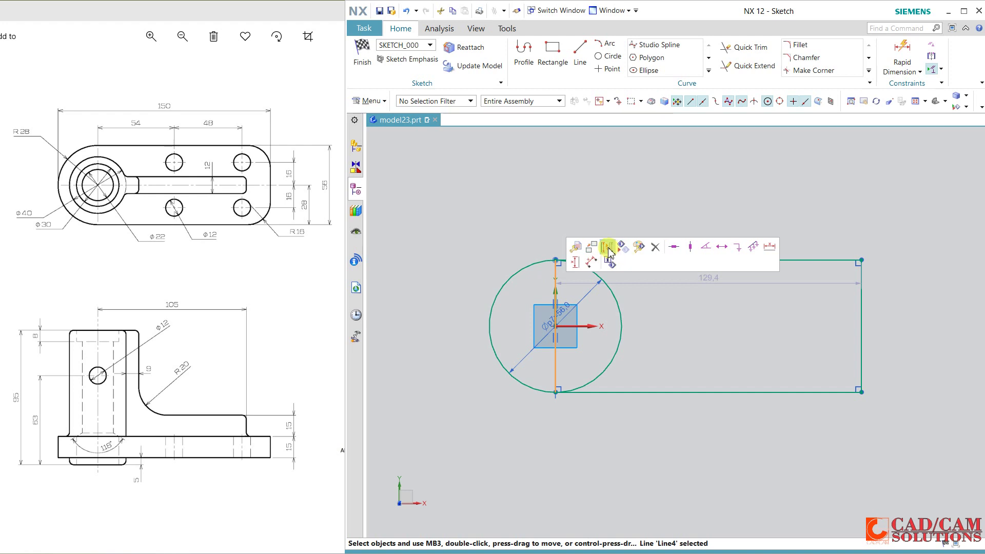
{"action": "left_click", "coordinate": [607, 251]}
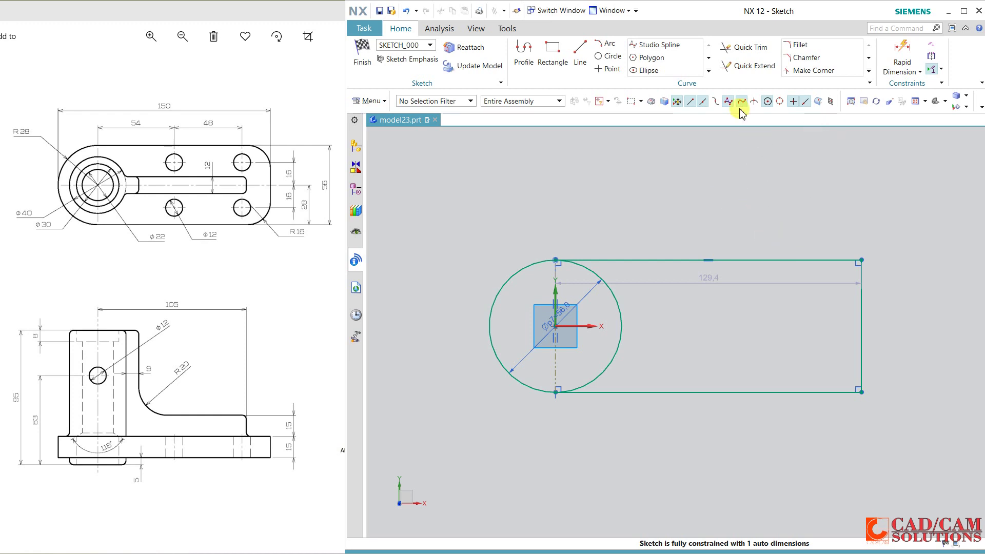
Step: Dimension the overall length from the circle's leftmost tangent point to the rectangle's right edge as 150 mm
{"action": "left_click", "coordinate": [902, 54]}
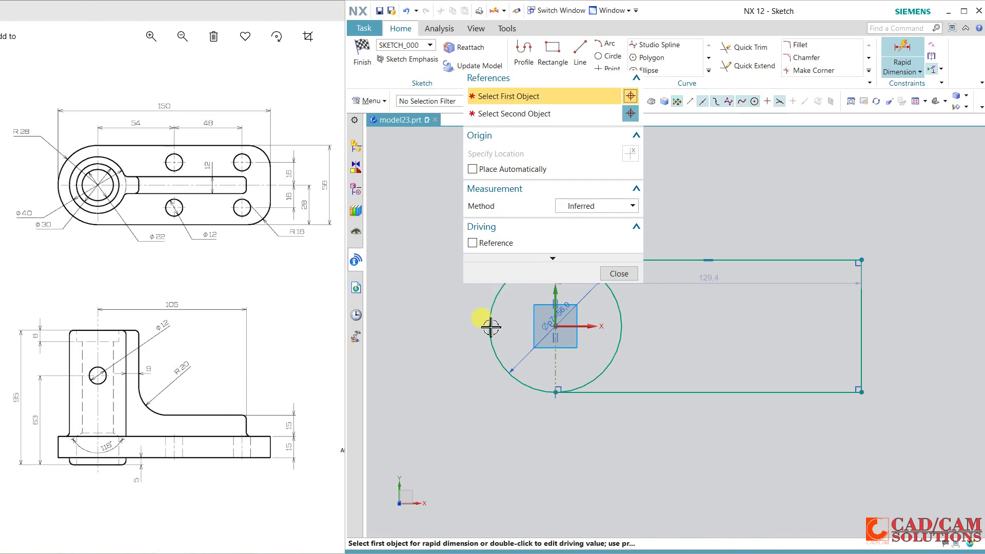
{"action": "left_click", "coordinate": [866, 310]}
{"action": "left_click", "coordinate": [486, 320]}
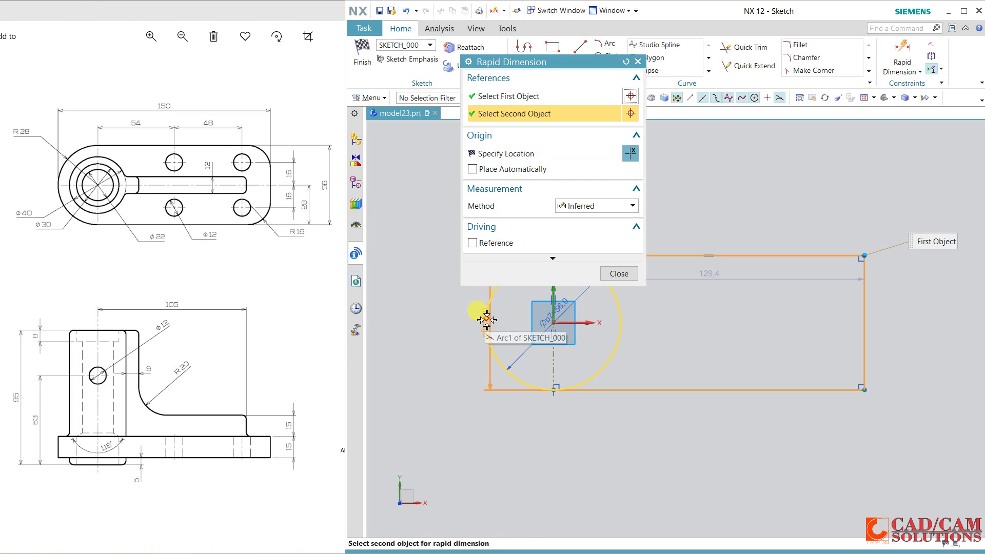
{"action": "left_click", "coordinate": [486, 323]}
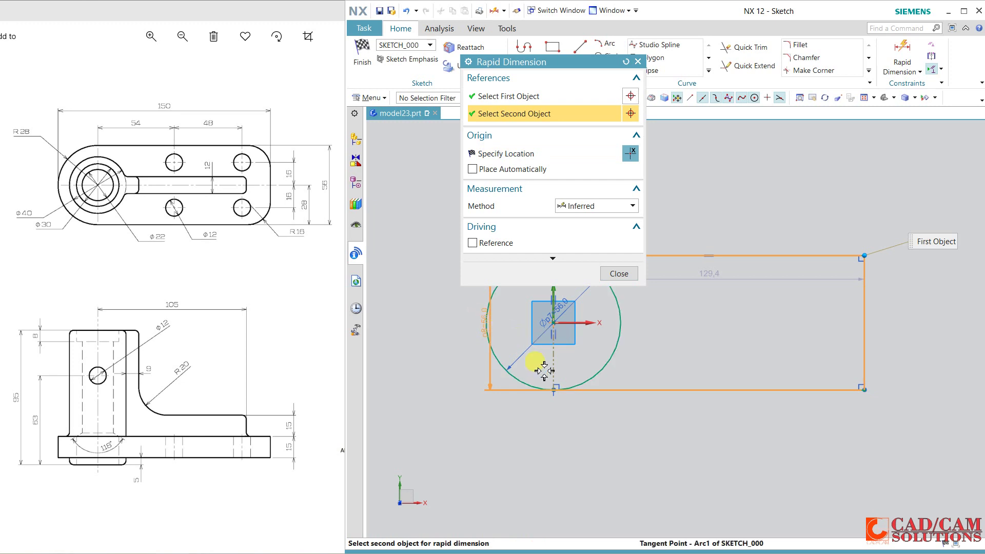
{"action": "left_click", "coordinate": [613, 465]}
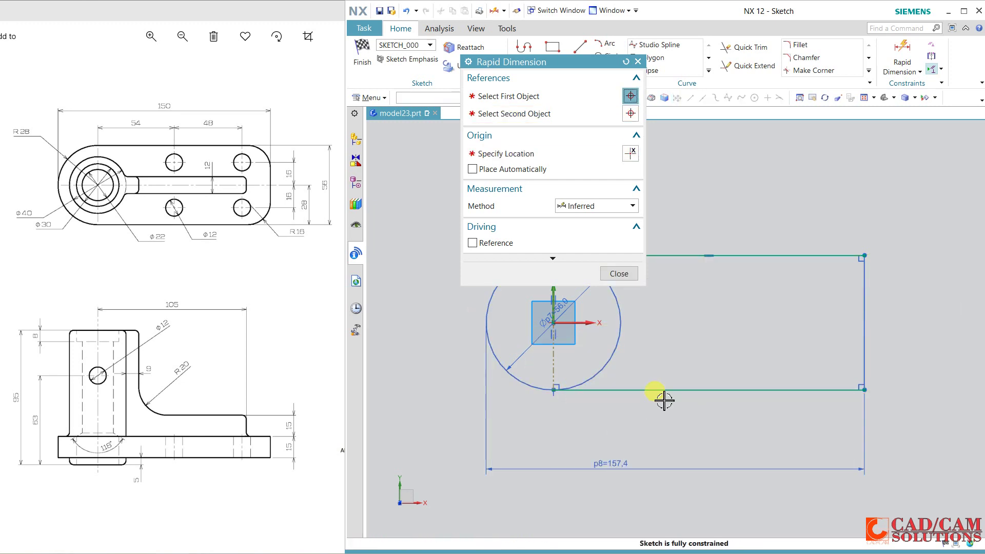
{"action": "type", "text": "150"}
{"action": "key", "text": "Return"}
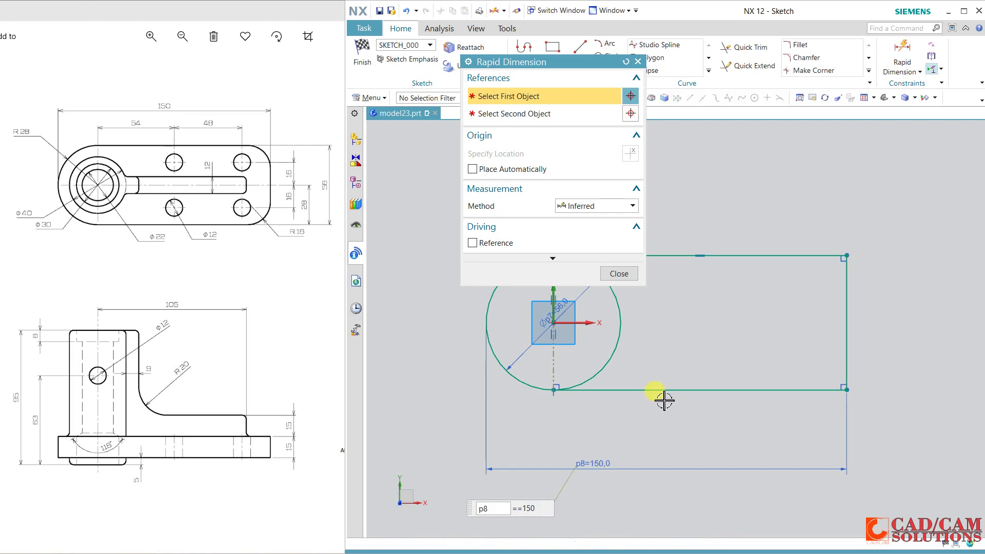
{"action": "left_click", "coordinate": [619, 274]}
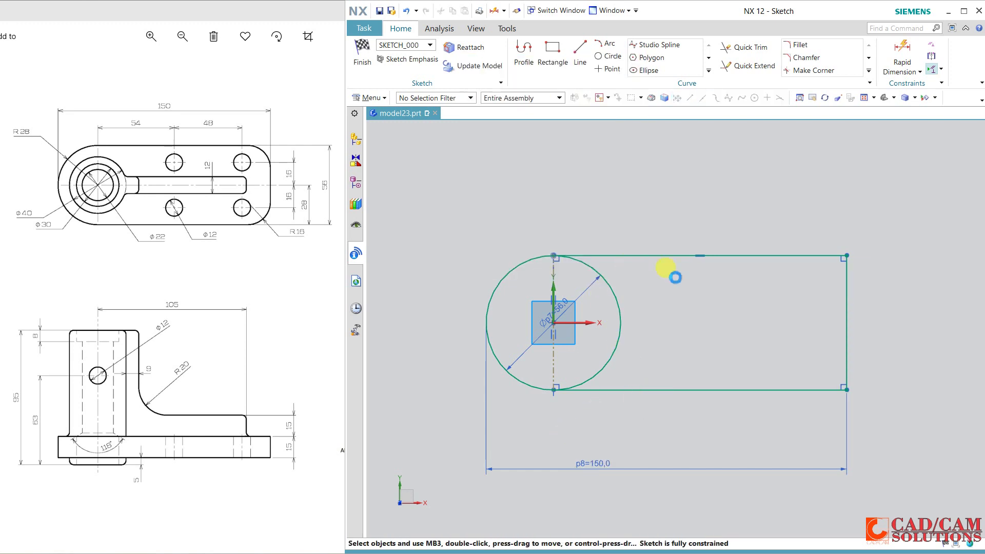
Step: Trim away the right half of the circle inside the rectangle with Quick Trim
{"action": "left_click", "coordinate": [744, 48]}
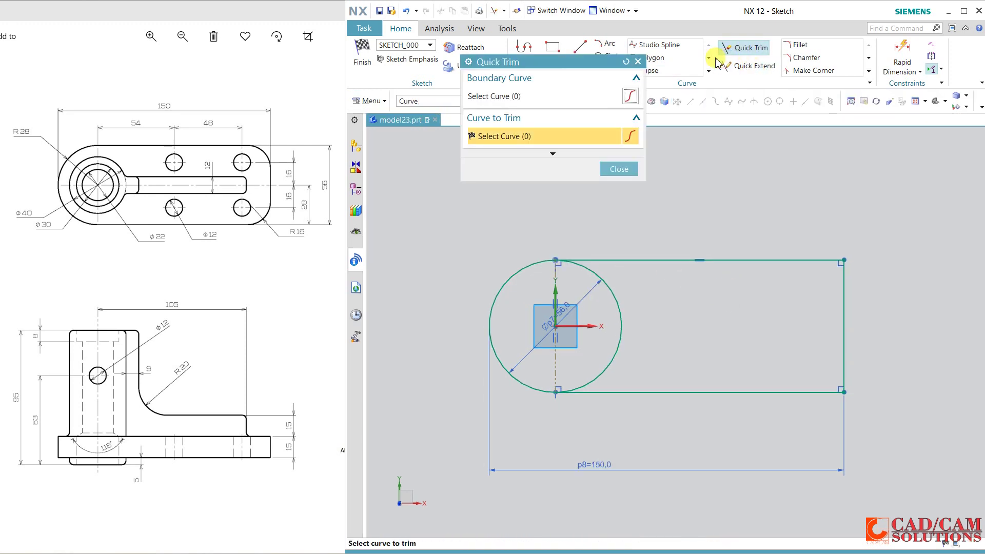
{"action": "left_click", "coordinate": [610, 293]}
{"action": "middle_click", "coordinate": [646, 304]}
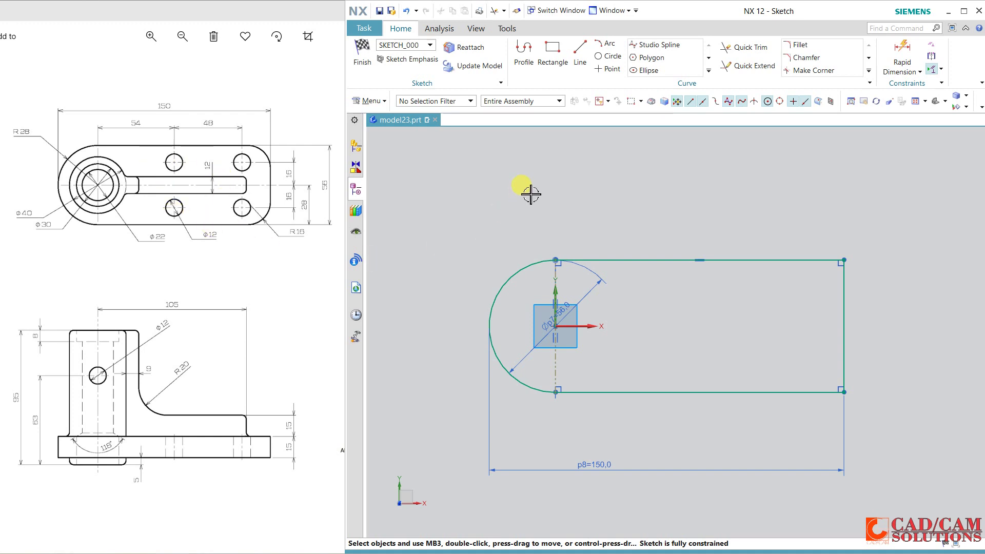
Step: Sketch a small circle about 11 mm in diameter inside the profile, near the middle of its upper edge
{"action": "left_click", "coordinate": [609, 56]}
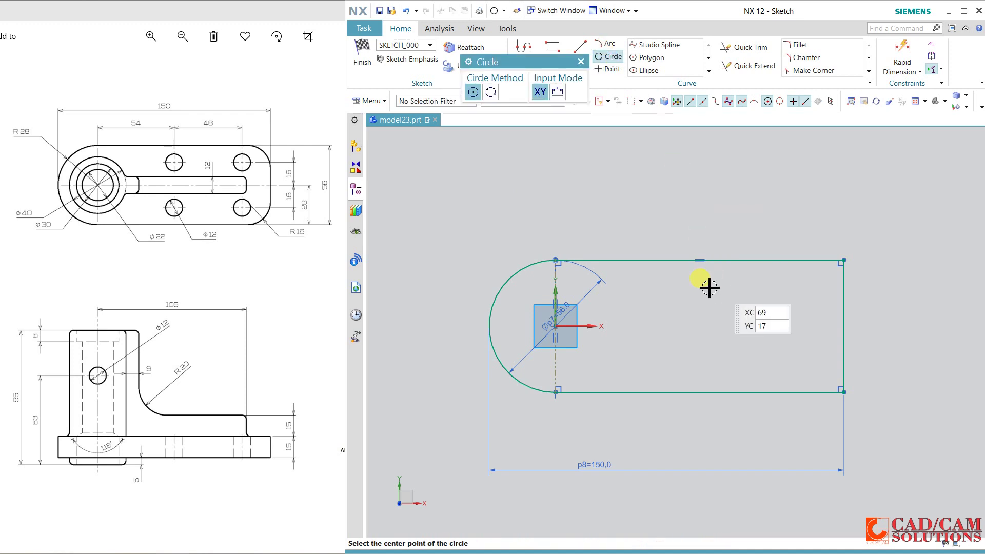
{"action": "left_click", "coordinate": [704, 287]}
{"action": "left_click", "coordinate": [708, 286]}
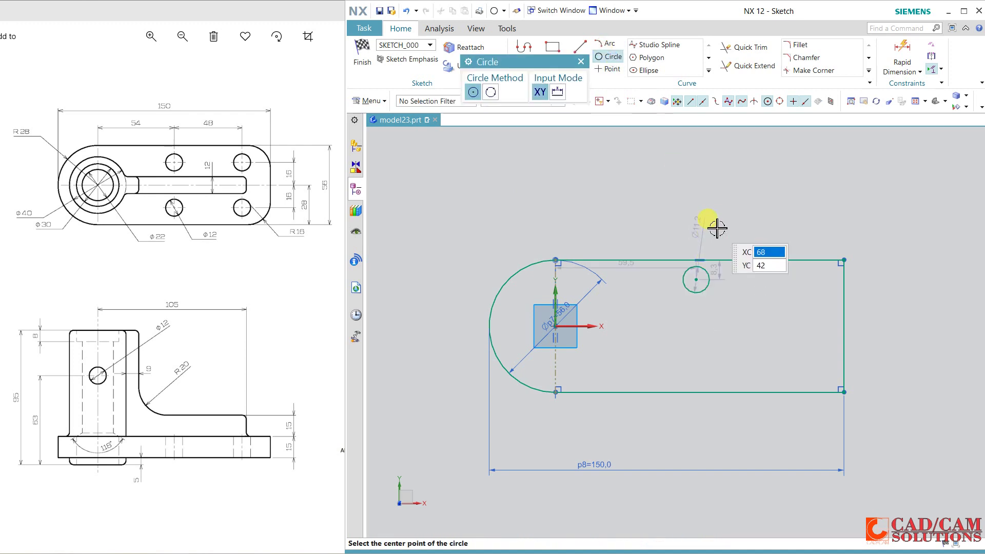
{"action": "key", "text": "Escape"}
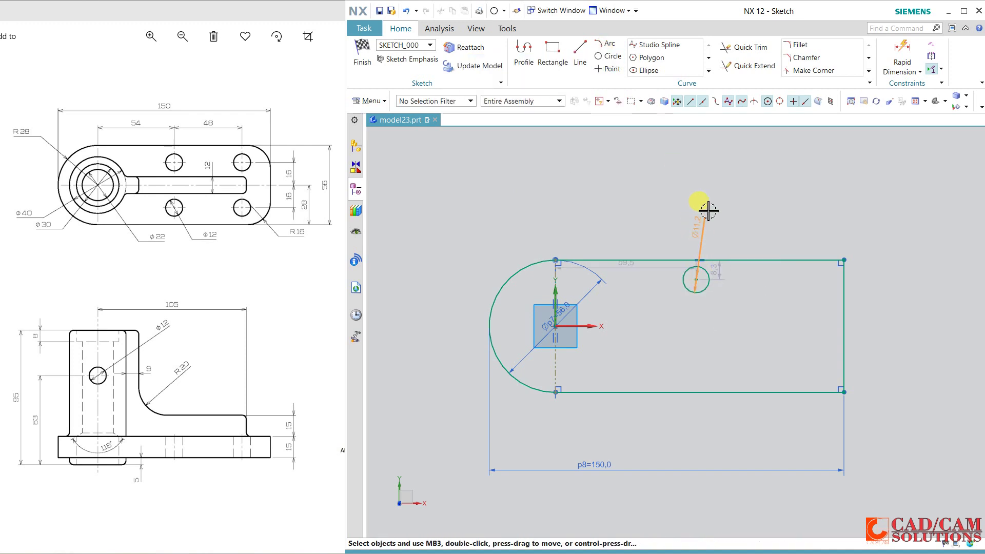
Step: Set the small circle's diameter to 12 mm
{"action": "double_click", "coordinate": [708, 211]}
{"action": "type", "text": "12"}
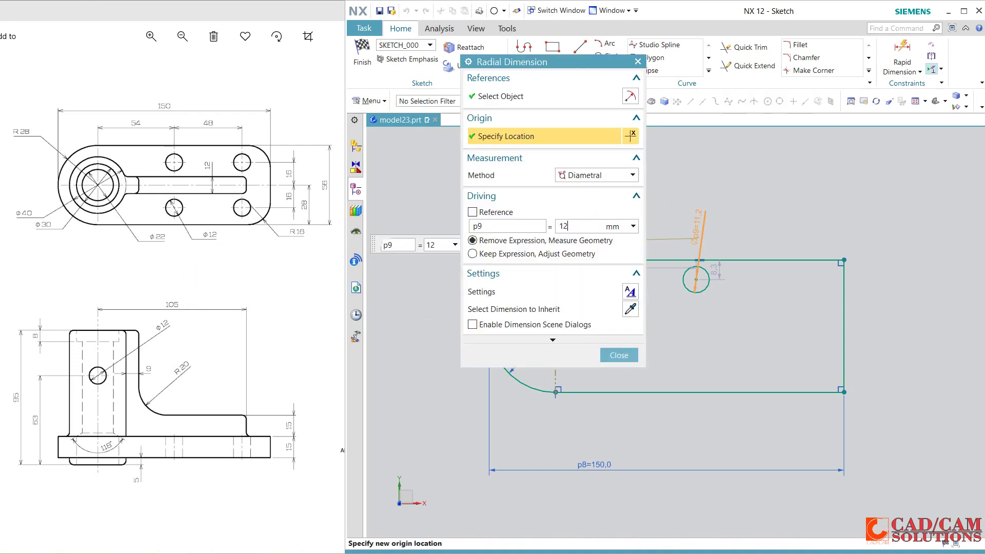
{"action": "key", "text": "Return"}
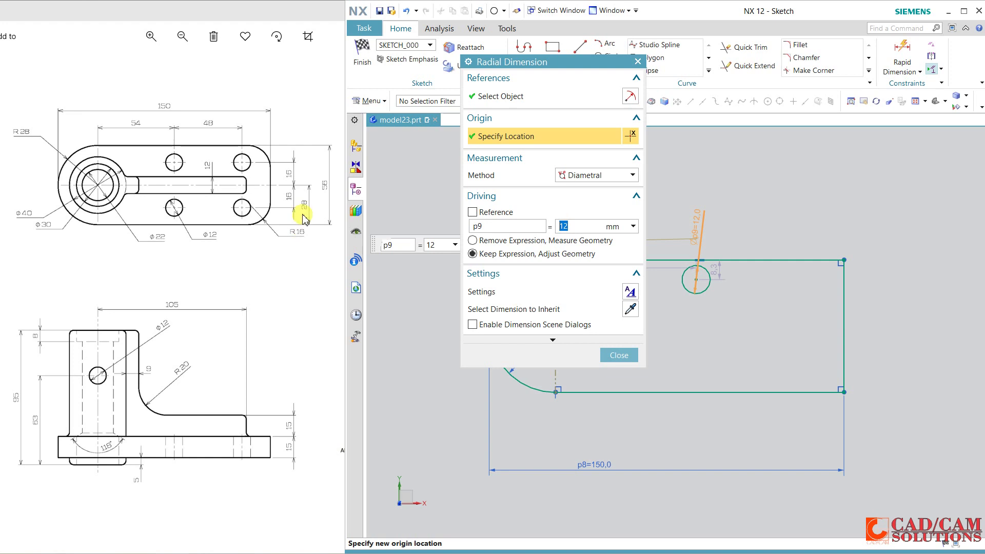
{"action": "left_click", "coordinate": [621, 355]}
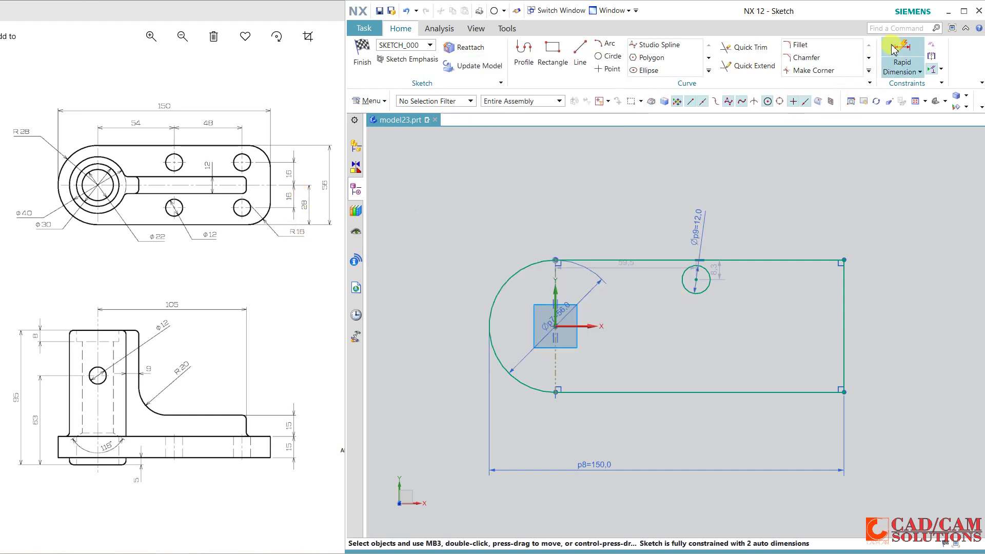
Step: Dimension the vertical distance from the horizontal axis to the small circle's centre as 16 mm
{"action": "left_click", "coordinate": [895, 49]}
{"action": "left_click", "coordinate": [642, 321]}
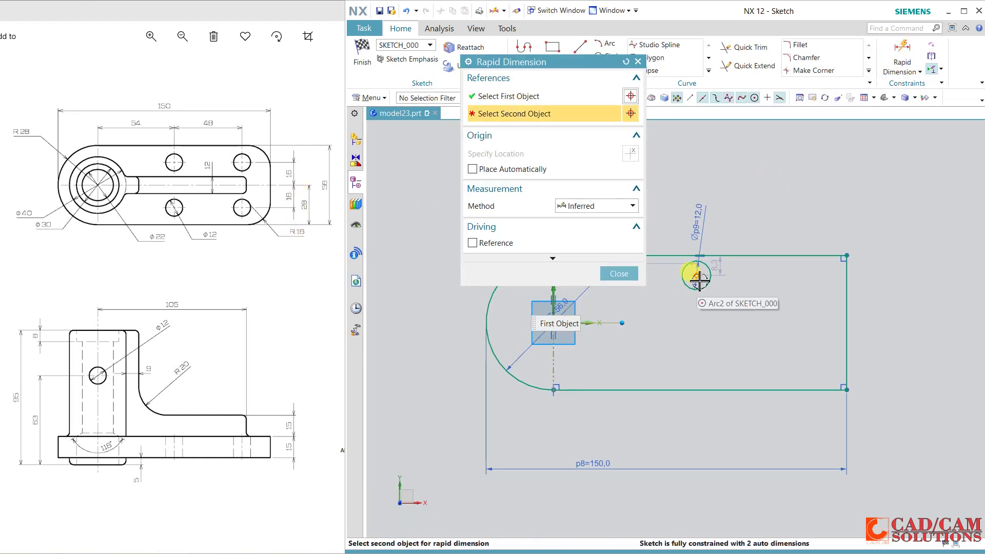
{"action": "left_click", "coordinate": [697, 282]}
{"action": "left_click", "coordinate": [654, 300]}
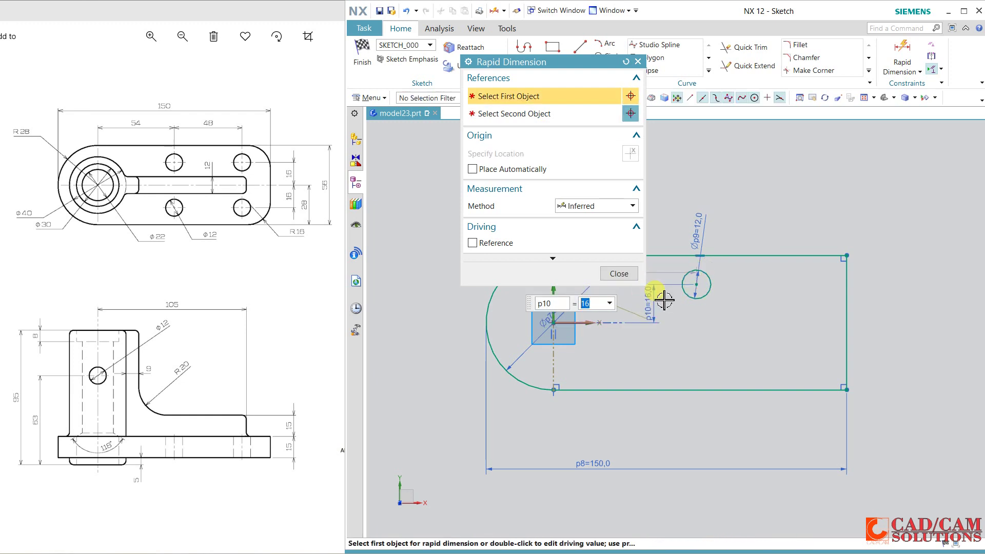
{"action": "left_click", "coordinate": [621, 273]}
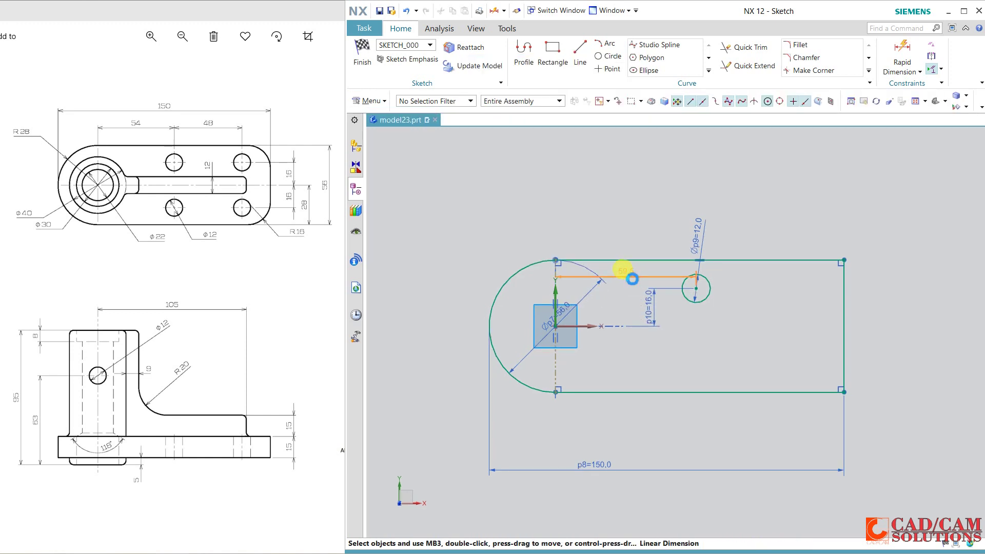
Step: Set the horizontal distance from the vertical axis to the small circle's centre to 54 mm
{"action": "left_click", "coordinate": [612, 183]}
{"action": "type", "text": "54"}
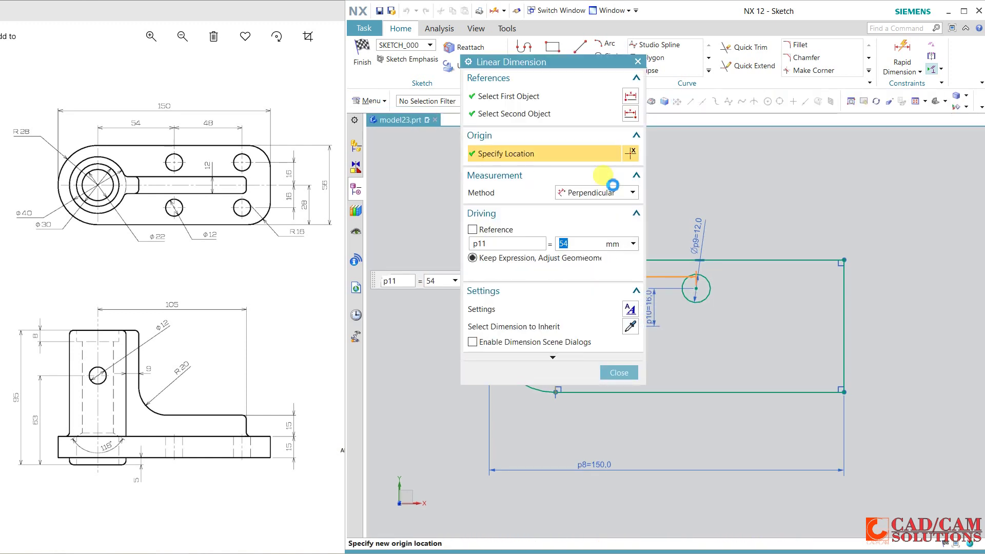
{"action": "left_click", "coordinate": [621, 373]}
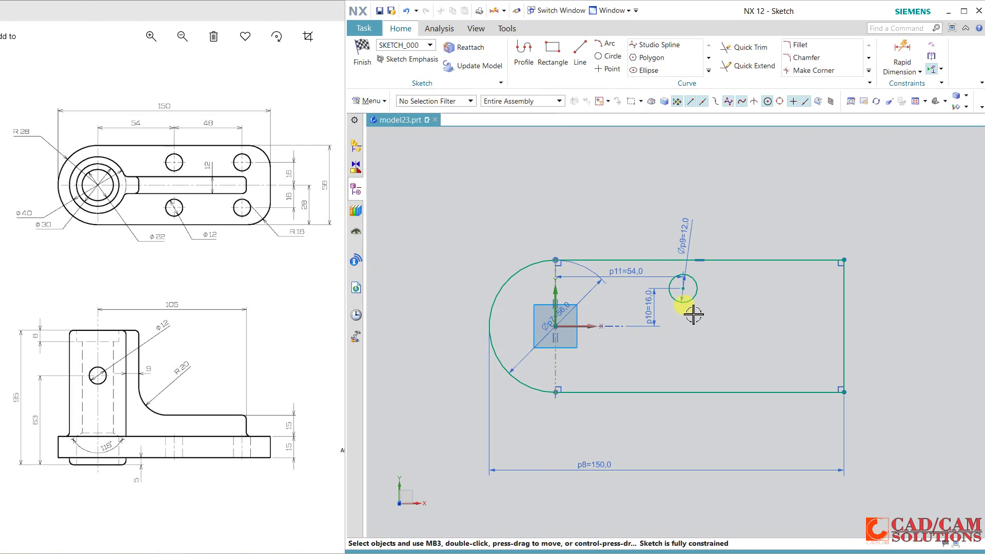
Step: Set up a linear pattern of the 12 mm circle along the plate's upper edge with a count of 2 and a 48 mm pitch
{"action": "left_click", "coordinate": [695, 295]}
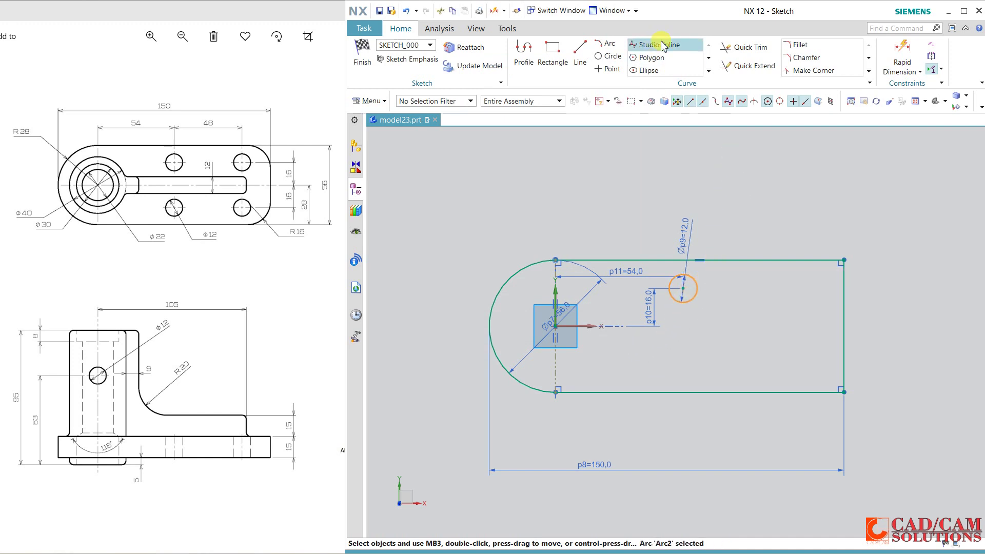
{"action": "left_click", "coordinate": [708, 71]}
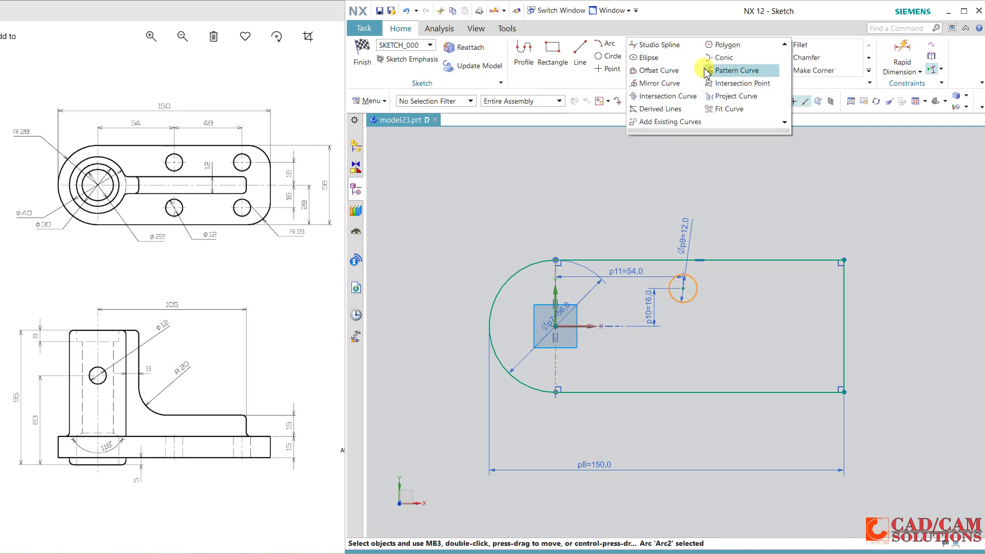
{"action": "left_click", "coordinate": [724, 71]}
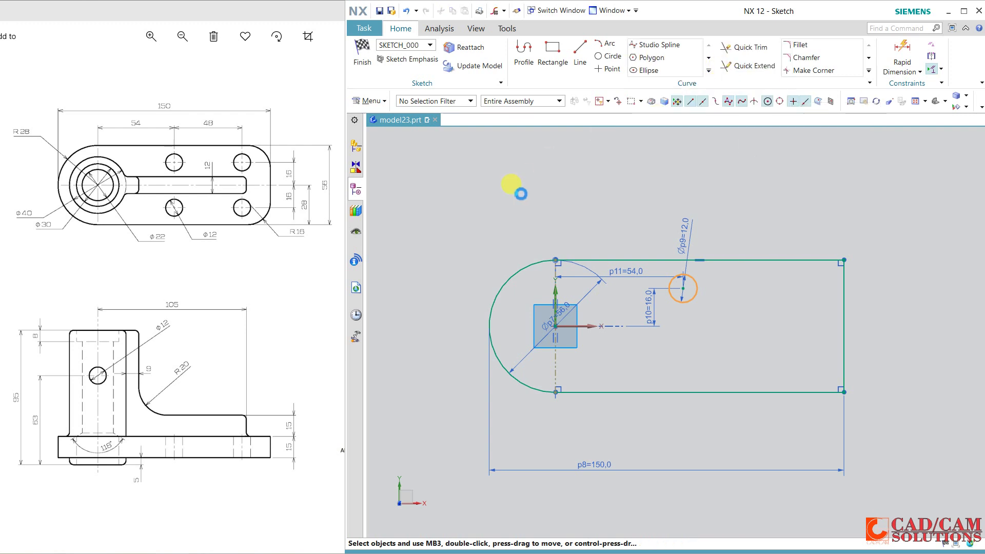
{"action": "left_click", "coordinate": [582, 135]}
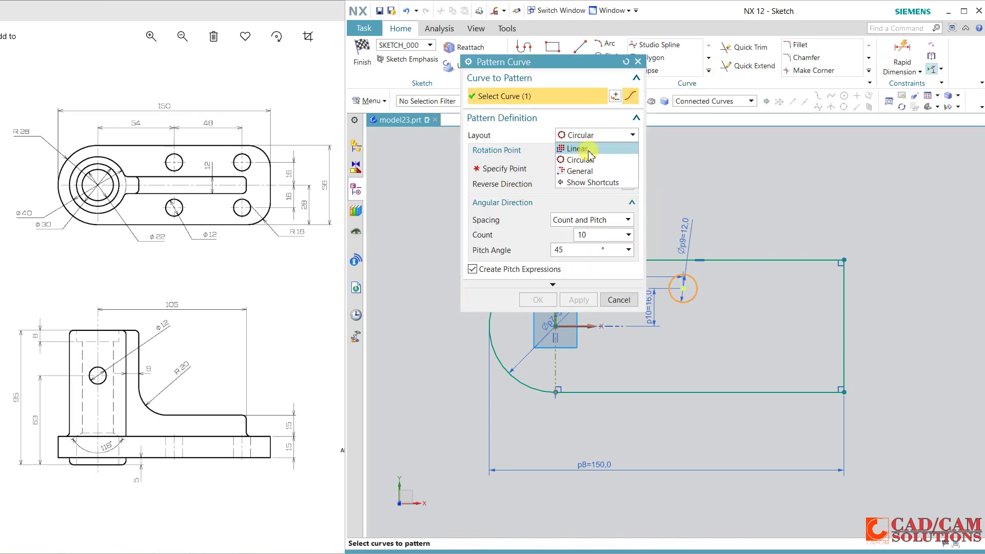
{"action": "left_click", "coordinate": [585, 149]}
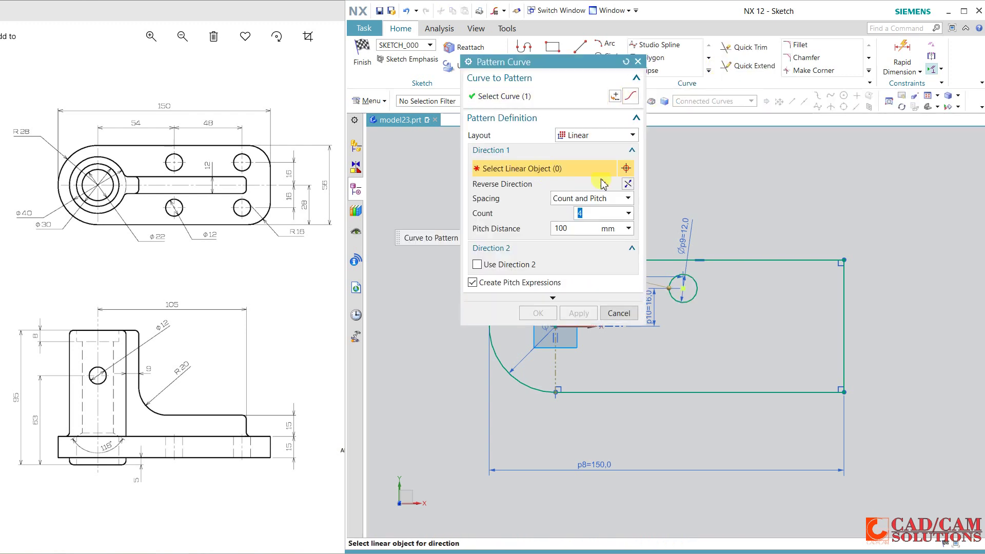
{"action": "left_click", "coordinate": [732, 258]}
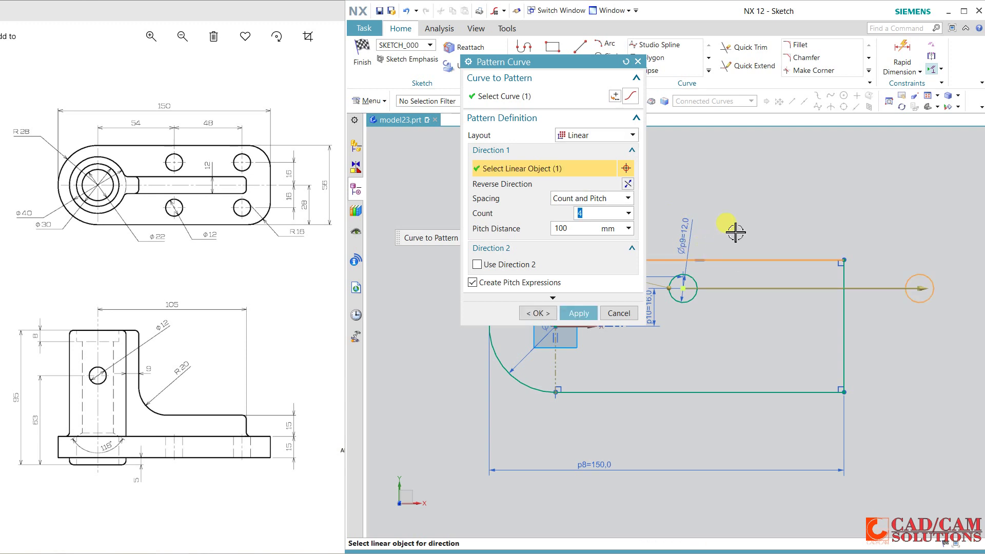
{"action": "left_click", "coordinate": [571, 224]}
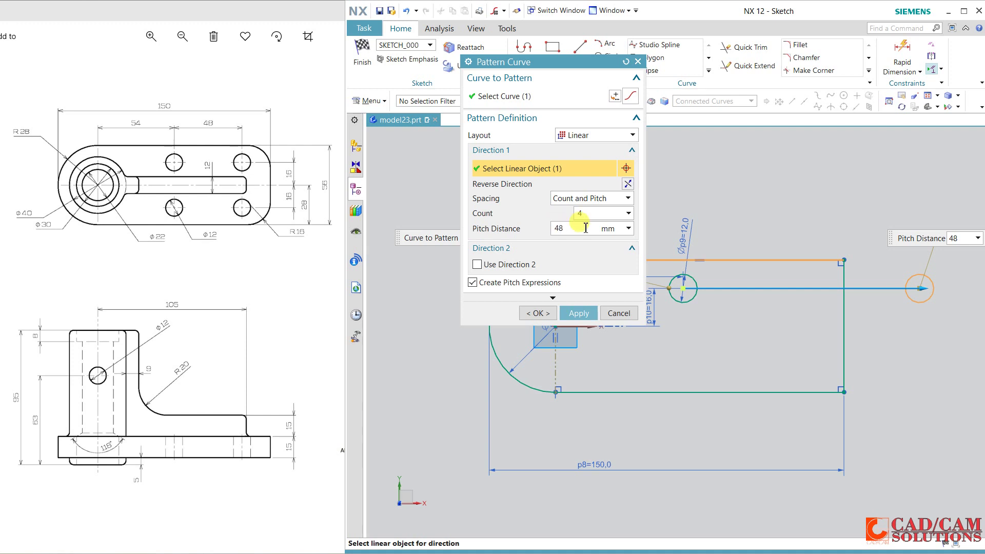
{"action": "left_click", "coordinate": [585, 214]}
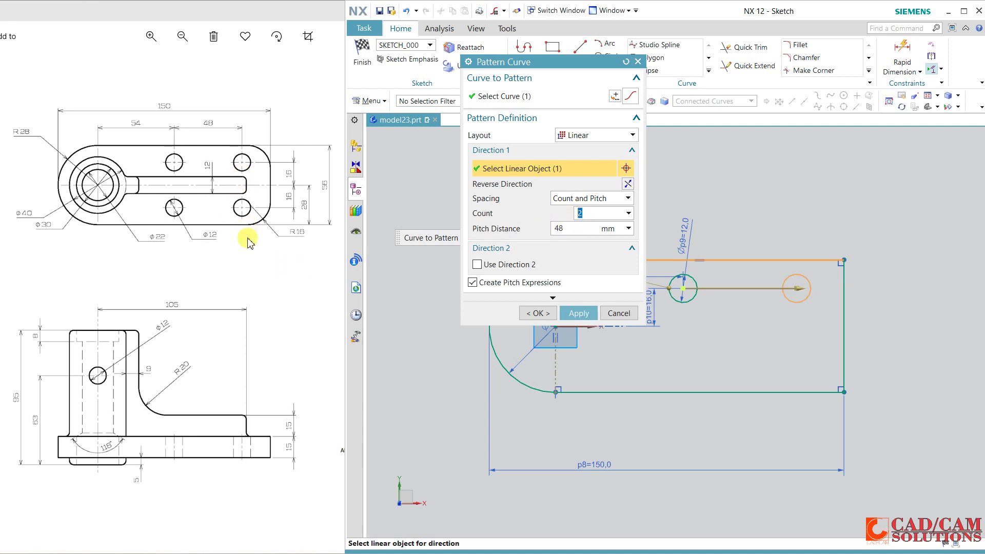
Step: Add a second pattern direction down the plate's straight end edge with count 2 and pitch 32 mm, and create the pattern
{"action": "left_click", "coordinate": [496, 265]}
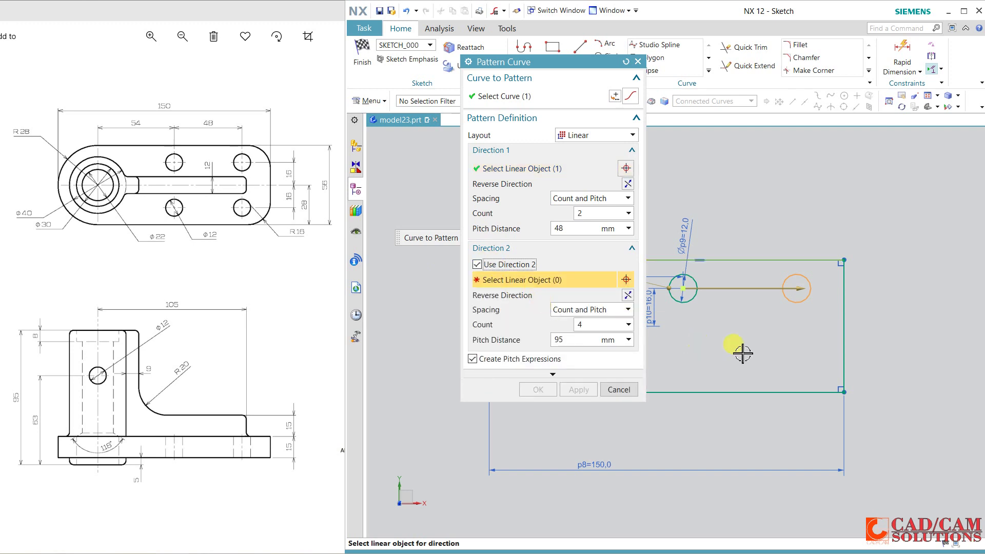
{"action": "left_click", "coordinate": [842, 320]}
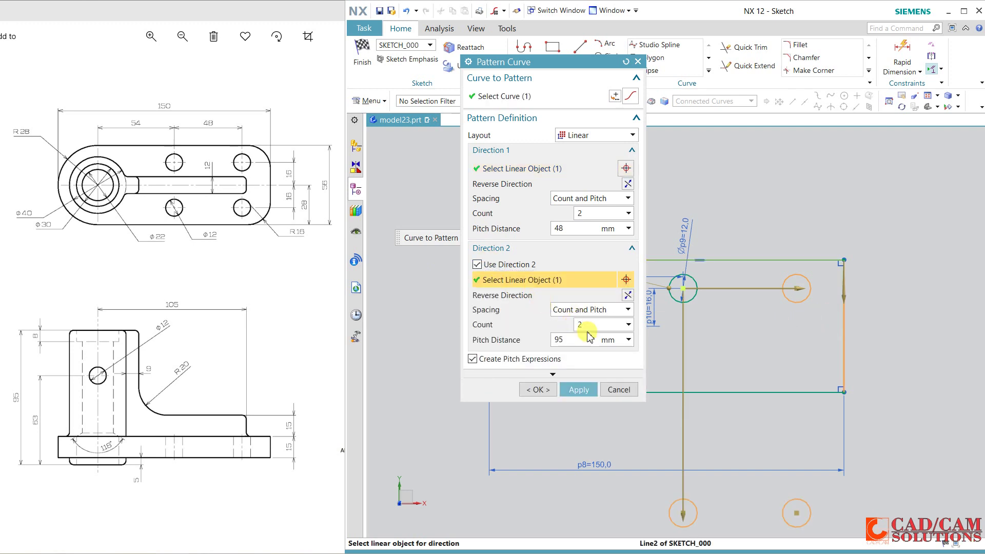
{"action": "left_click", "coordinate": [565, 342]}
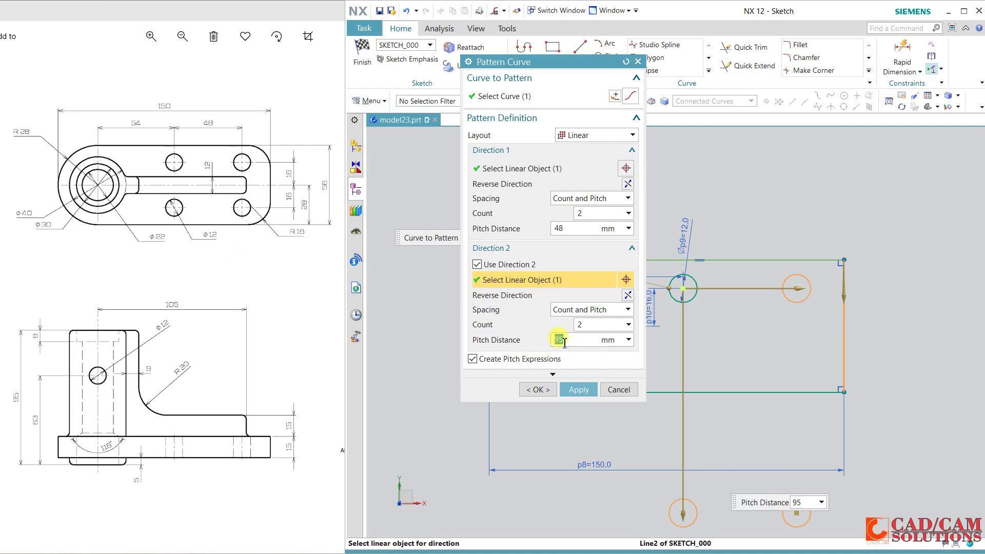
{"action": "type", "text": "32"}
{"action": "key", "text": "Return"}
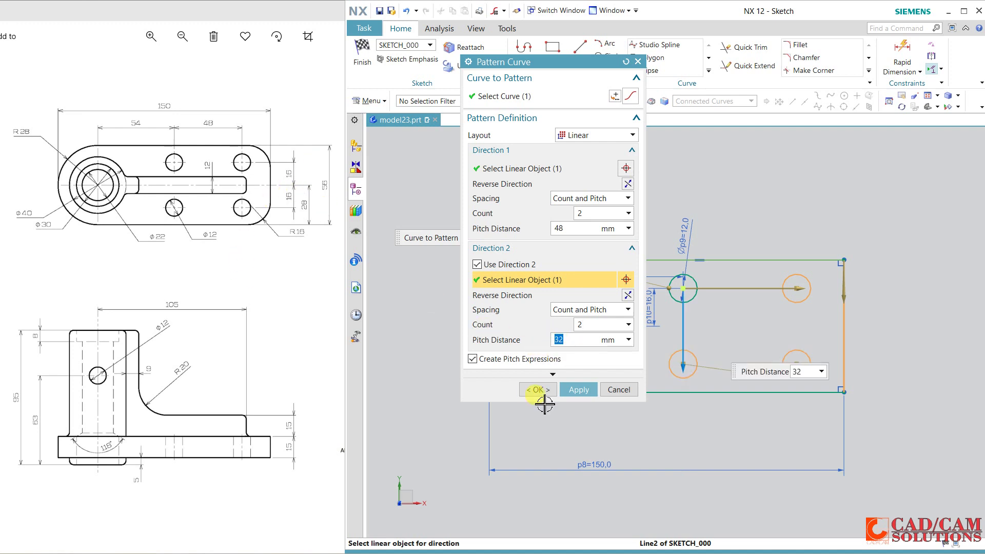
{"action": "left_click", "coordinate": [538, 390]}
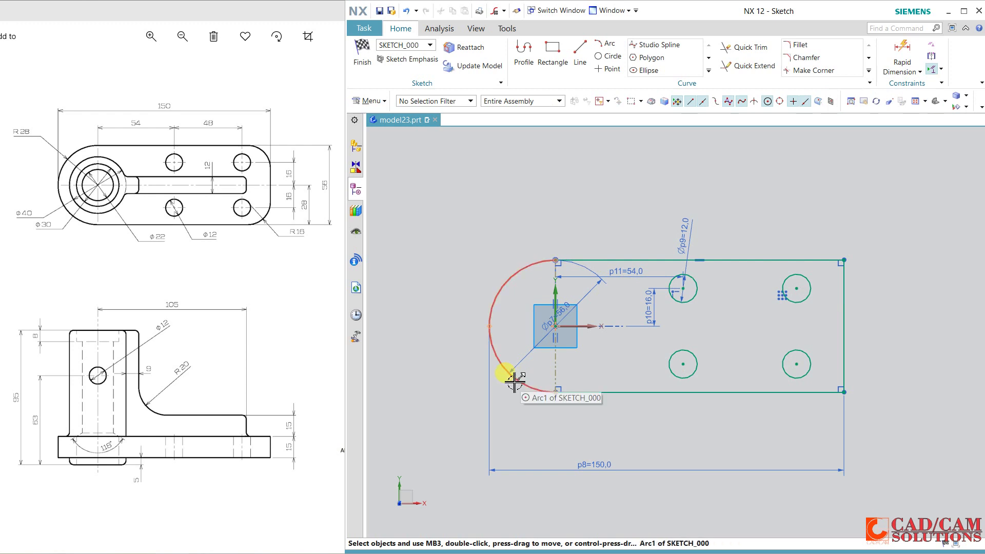
Step: Finish the sketch and extrude the plate outline together with its four hole circles from 0 to 15 mm
{"action": "left_click", "coordinate": [362, 54]}
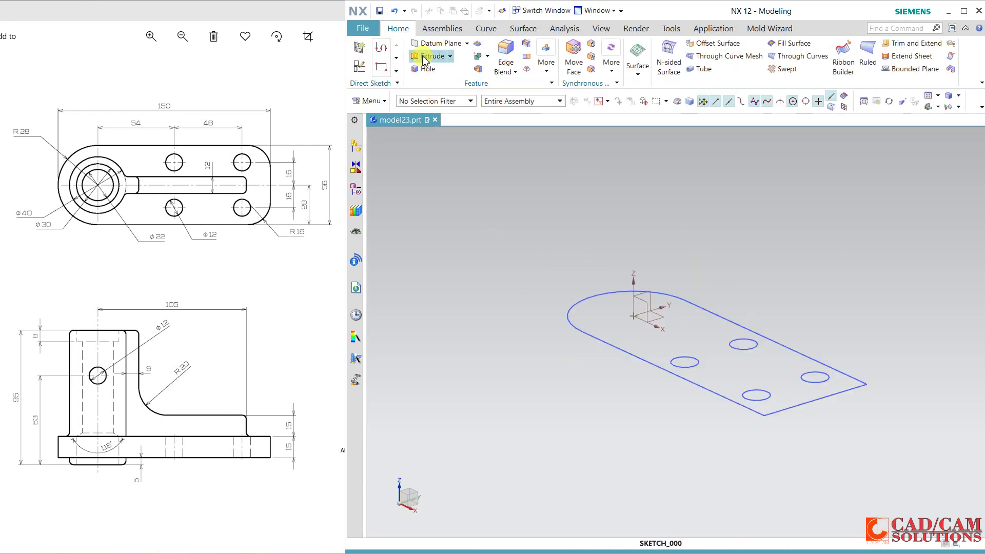
{"action": "left_click", "coordinate": [430, 56]}
{"action": "left_click", "coordinate": [699, 307]}
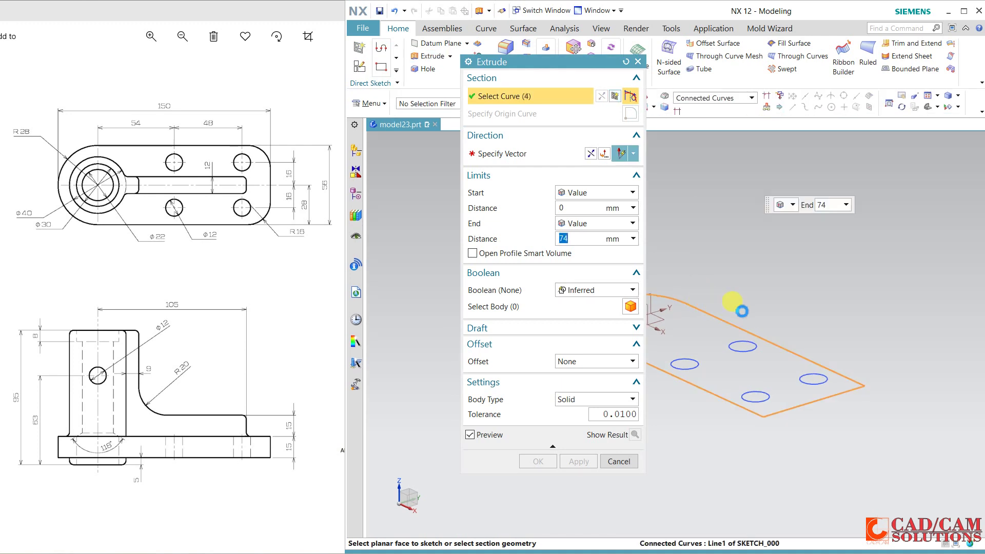
{"action": "left_click", "coordinate": [744, 349]}
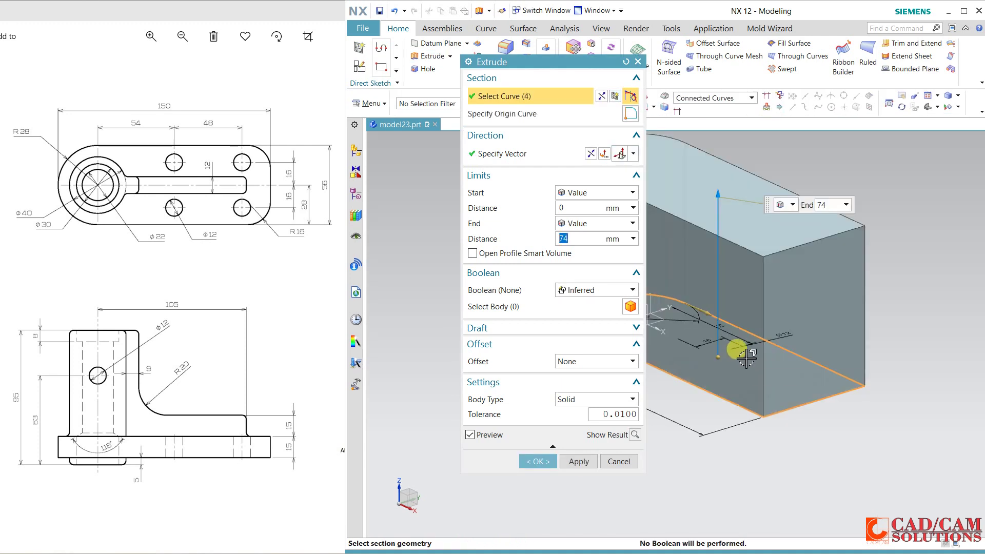
{"action": "left_click", "coordinate": [697, 366]}
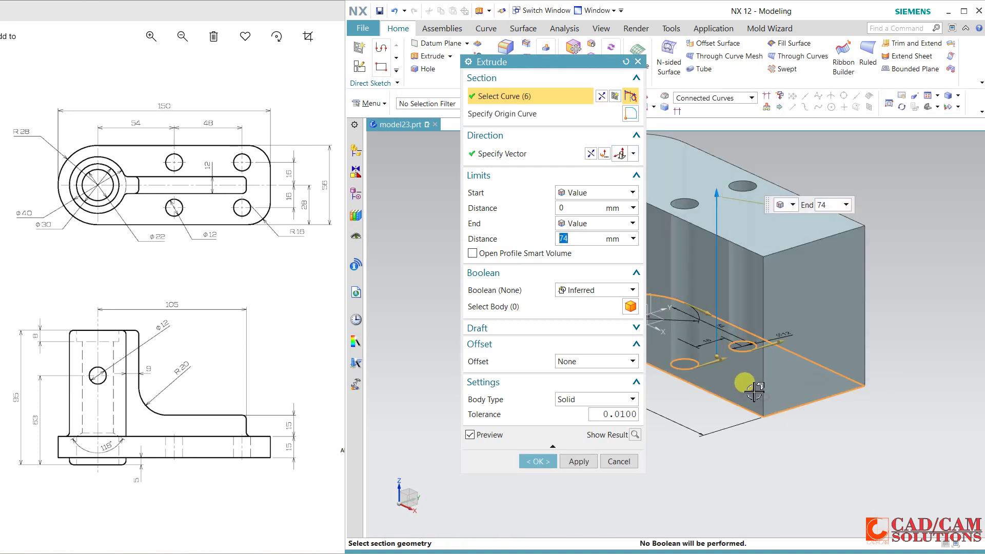
{"action": "left_click", "coordinate": [753, 392]}
{"action": "left_click", "coordinate": [814, 390]}
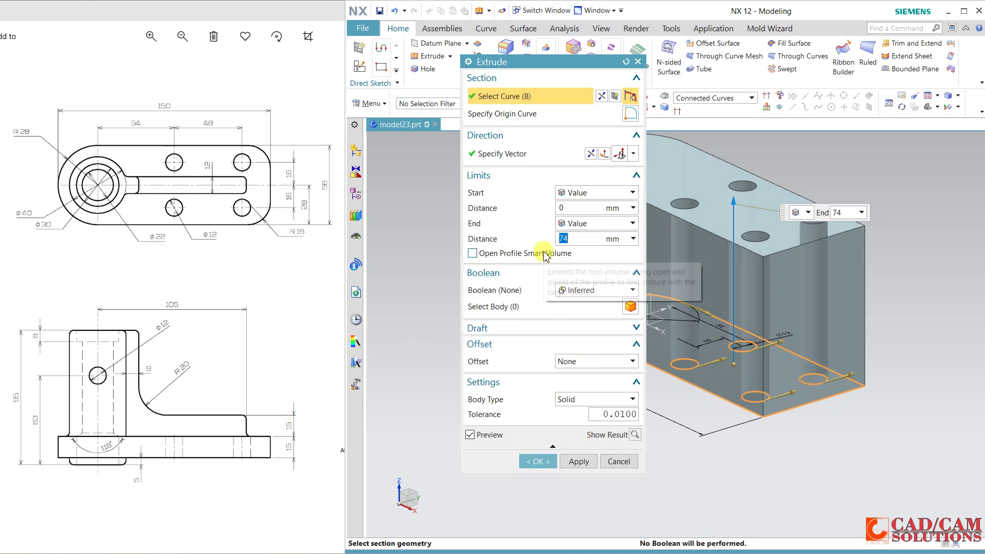
{"action": "type", "text": "15"}
{"action": "key", "text": "Return"}
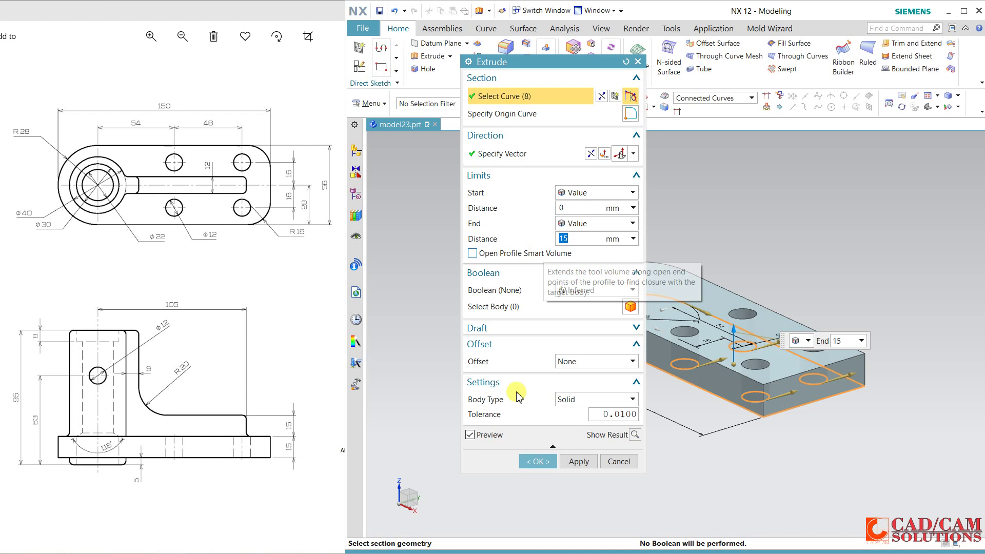
{"action": "left_click", "coordinate": [534, 461]}
Step: Start a new sketch on the plate's underside, with the horizontal reference running along the plate's length
{"action": "mouse_move", "coordinate": [501, 369]}
{"action": "middle_mouse_down"}
{"action": "mouse_move", "coordinate": [543, 367]}
{"action": "mouse_move", "coordinate": [499, 366]}
{"action": "middle_mouse_up"}
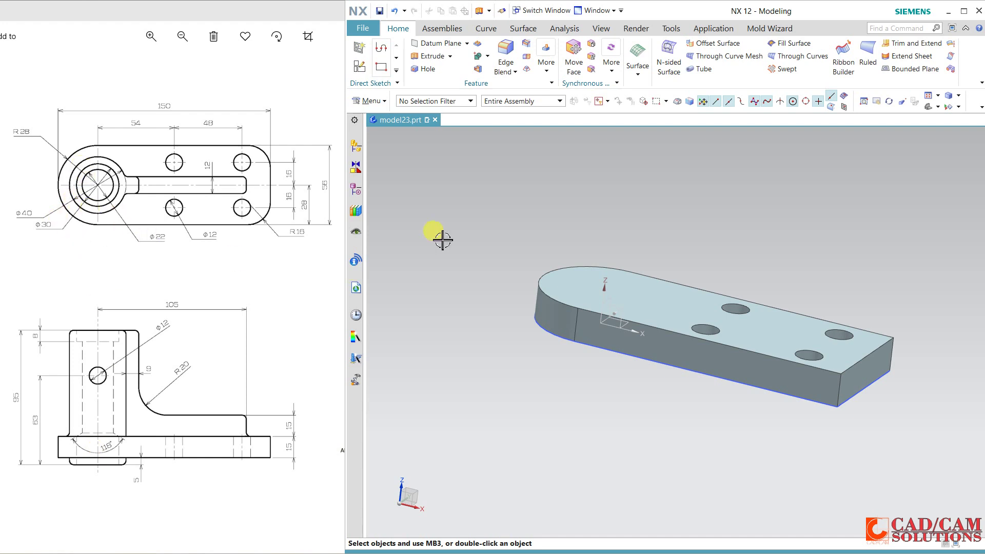
{"action": "left_click", "coordinate": [366, 68]}
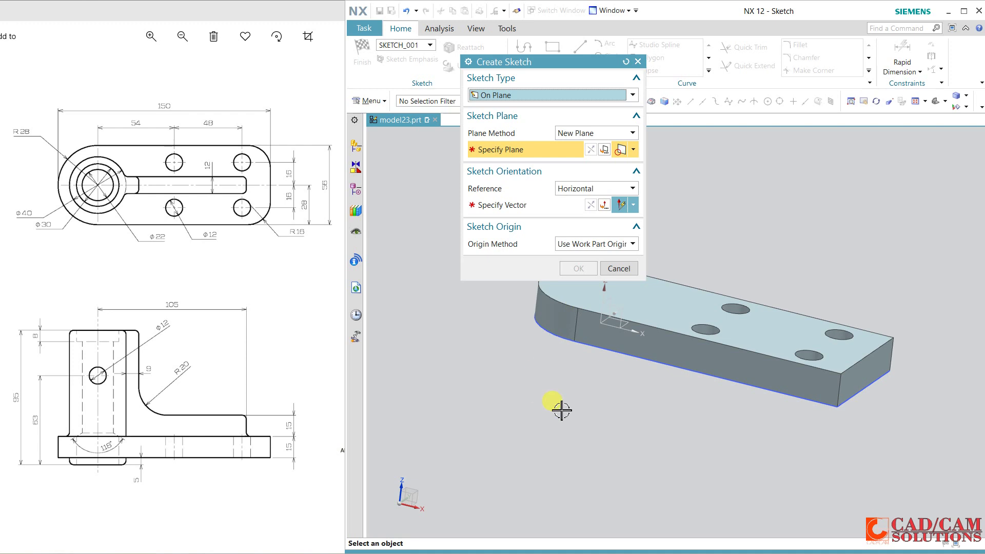
{"action": "middle_click_drag", "start_coordinate": [562, 411], "coordinate": [610, 352]}
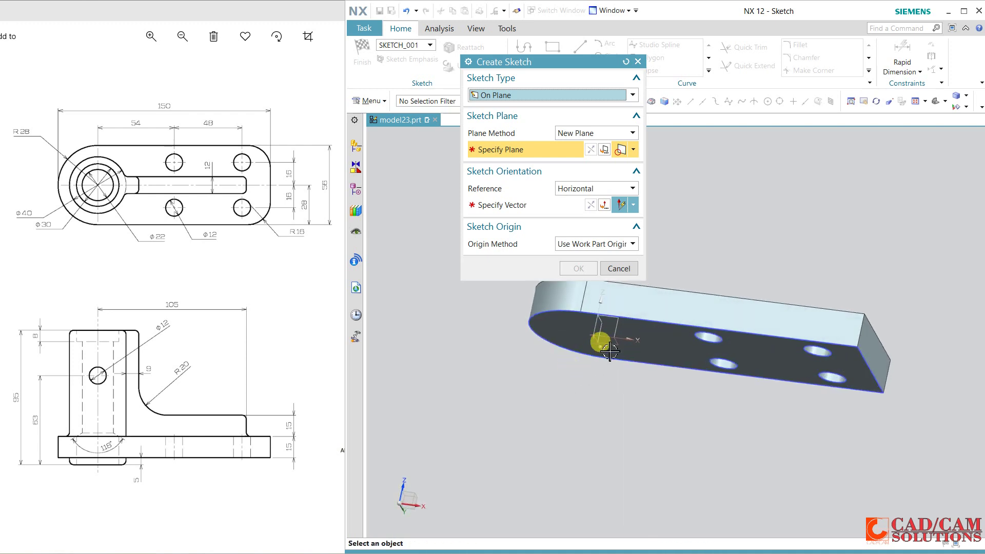
{"action": "left_click", "coordinate": [616, 331]}
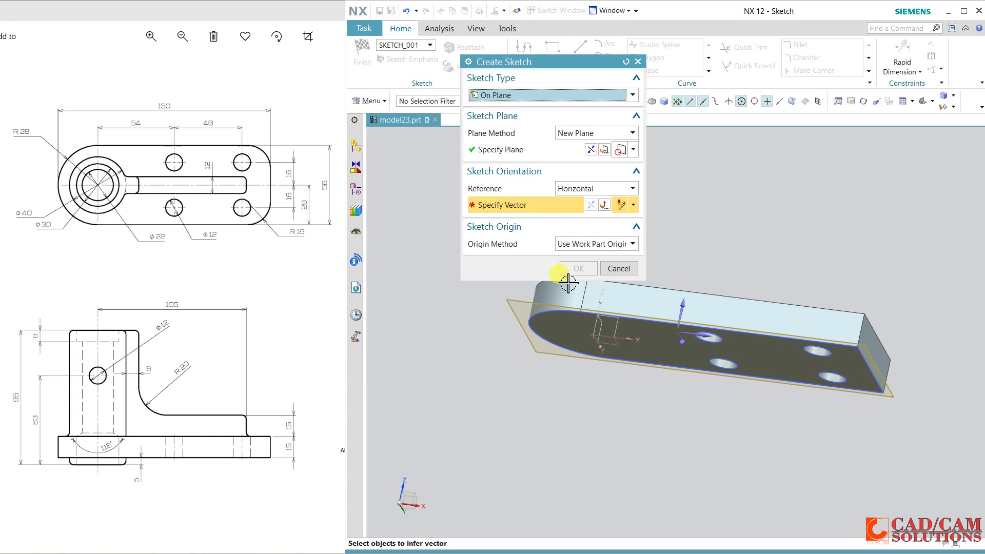
{"action": "left_click", "coordinate": [697, 334]}
{"action": "middle_click", "coordinate": [703, 272]}
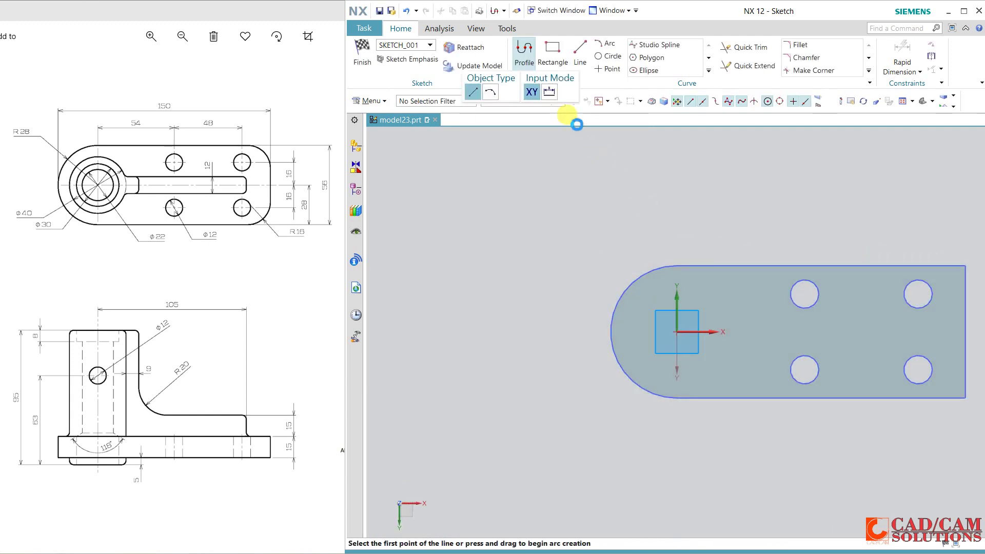
Step: Sketch a circle about 39 mm in diameter centred on the origin at the plate's rounded end
{"action": "left_click", "coordinate": [601, 58]}
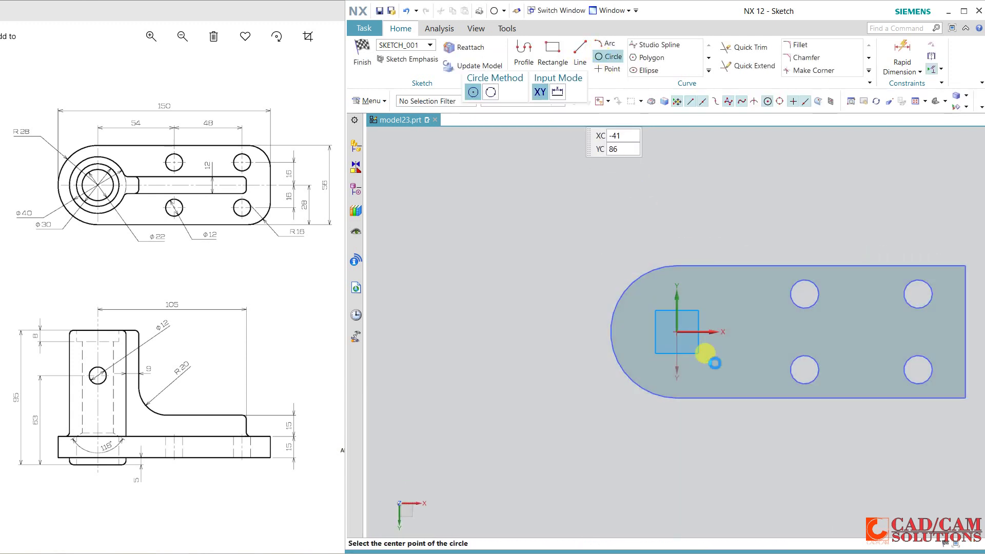
{"action": "left_click", "coordinate": [677, 331]}
{"action": "left_click", "coordinate": [691, 290]}
{"action": "middle_click", "coordinate": [597, 267]}
{"action": "left_click", "coordinate": [475, 350]}
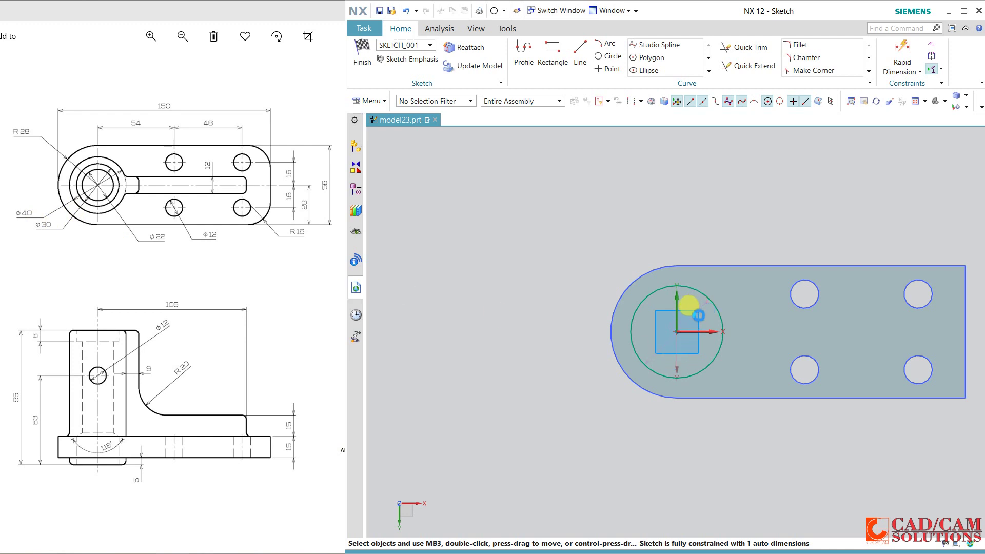
Step: Set the circle's diameter to 40 mm and finish the sketch
{"action": "scroll", "coordinate": [689, 307], "scroll_direction": "up", "scroll_amount": 1}
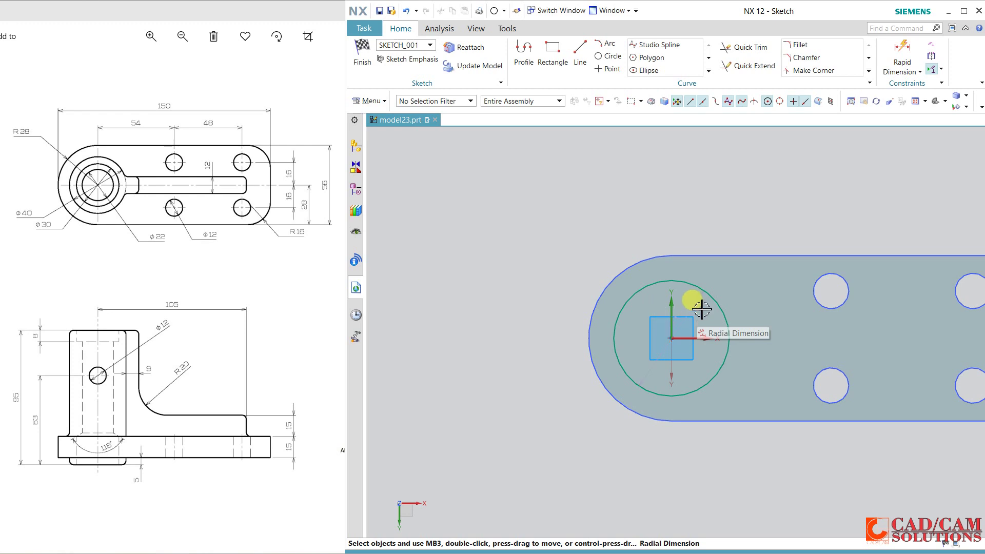
{"action": "left_click", "coordinate": [696, 293]}
{"action": "type", "text": "40"}
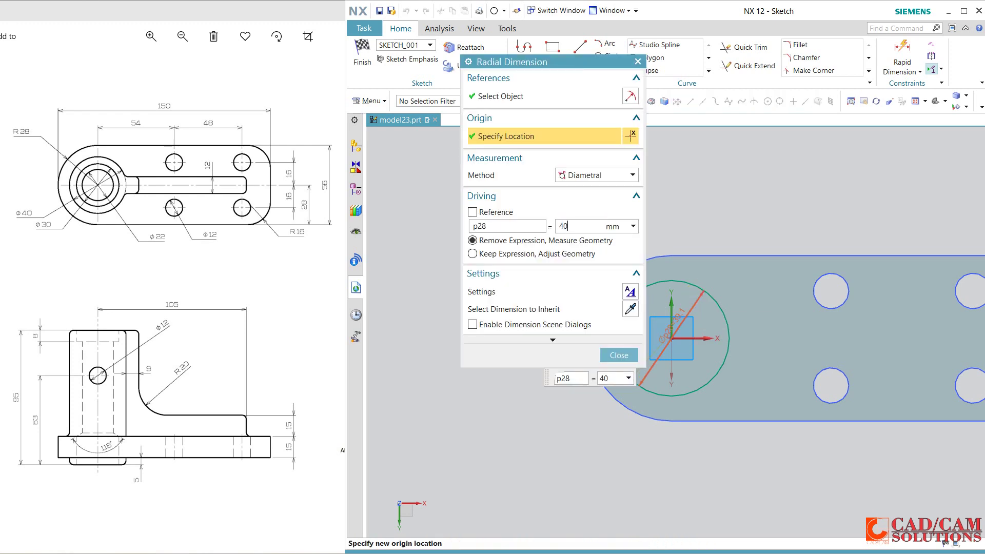
{"action": "key", "text": "Return"}
{"action": "left_click", "coordinate": [619, 355]}
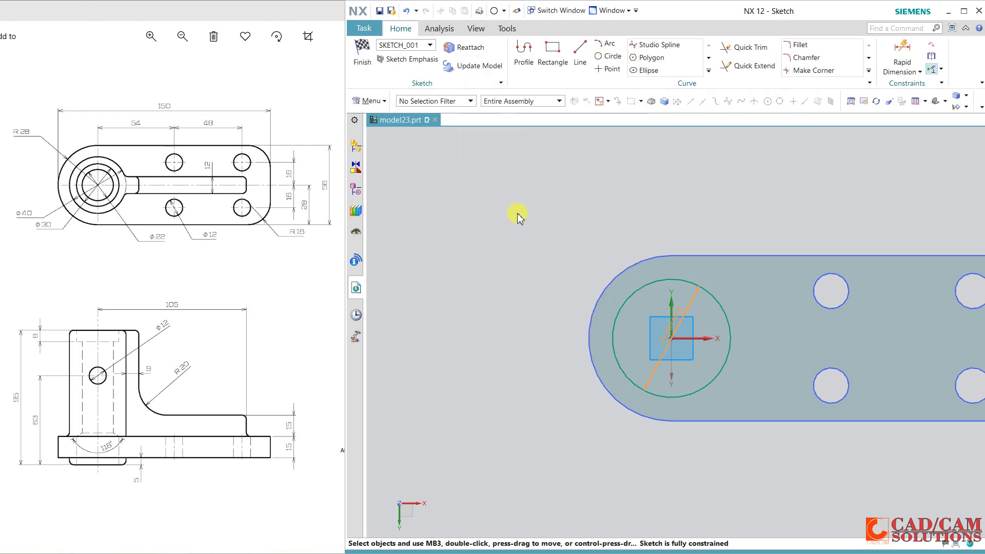
{"action": "key", "text": "ctrl+q"}
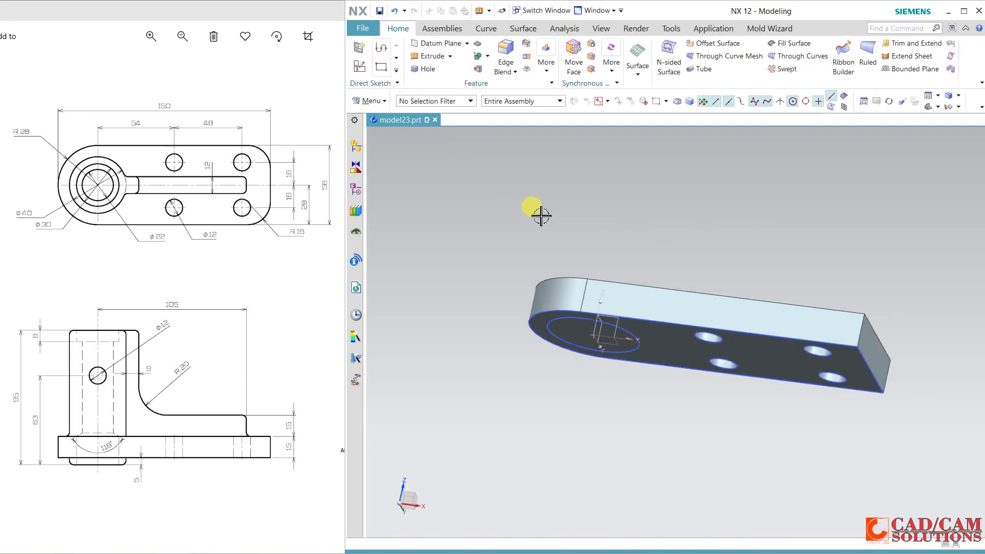
Step: Extrude the 40 mm circle from -90 to 5 mm as a cylinder united with the plate
{"action": "left_click", "coordinate": [433, 56]}
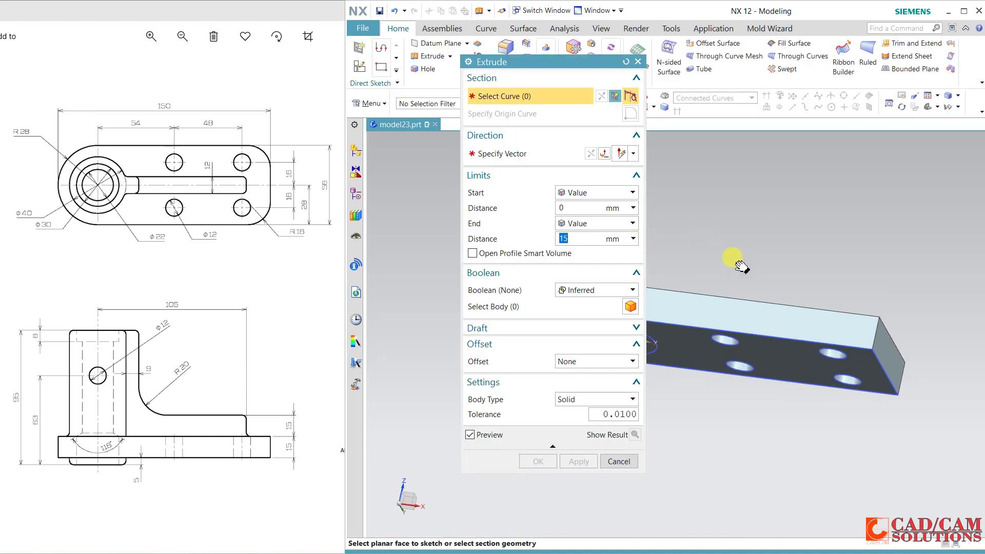
{"action": "left_click", "coordinate": [683, 332]}
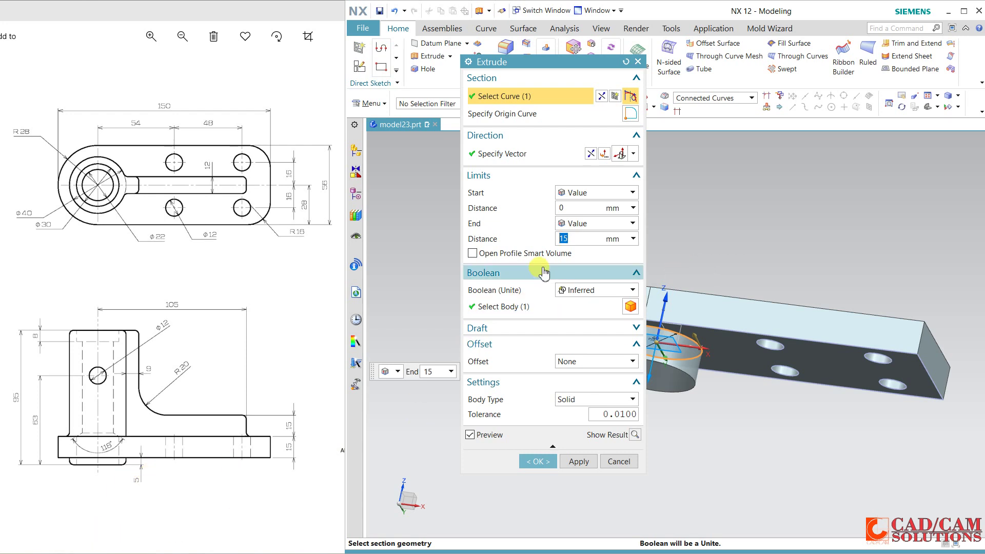
{"action": "type", "text": "5"}
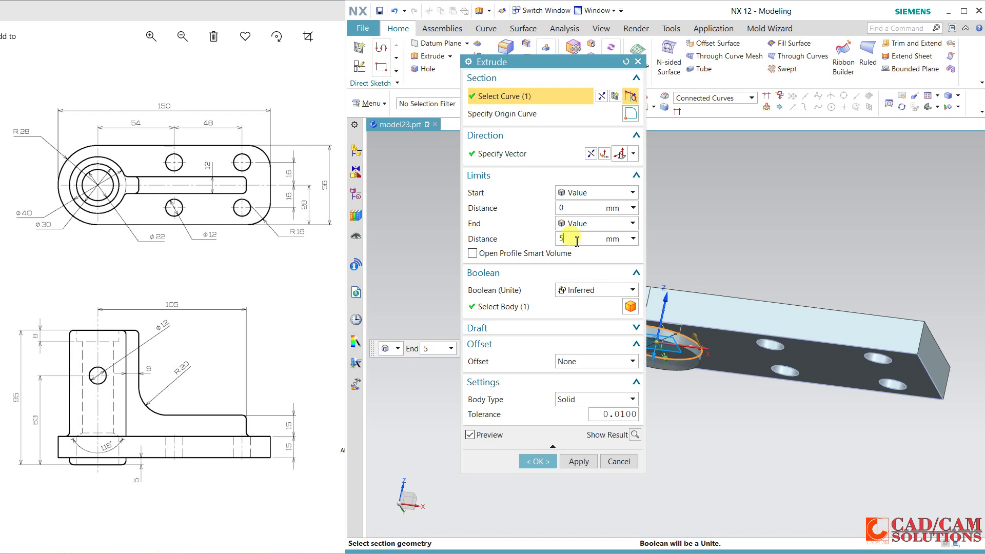
{"action": "left_click", "coordinate": [582, 208]}
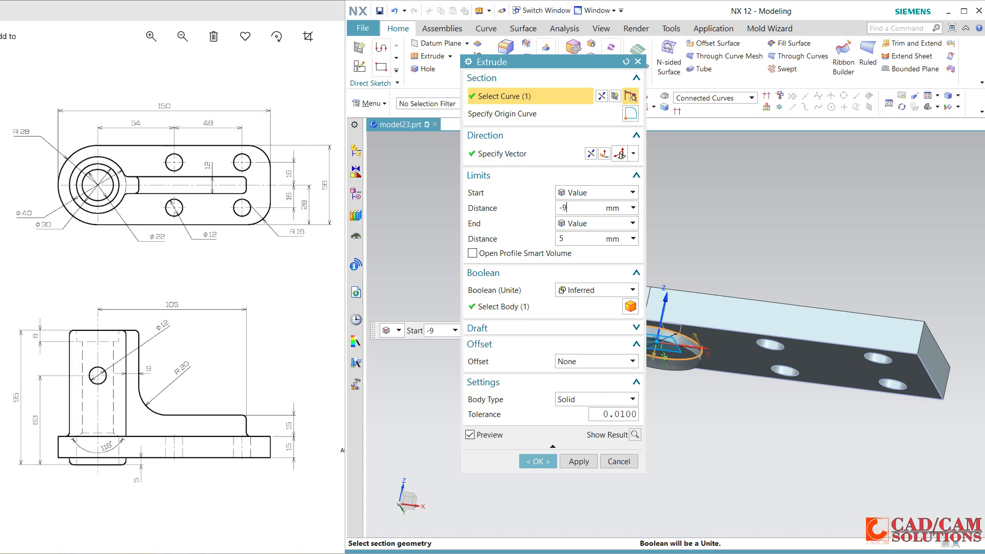
{"action": "type", "text": "-90"}
{"action": "key", "text": "Return"}
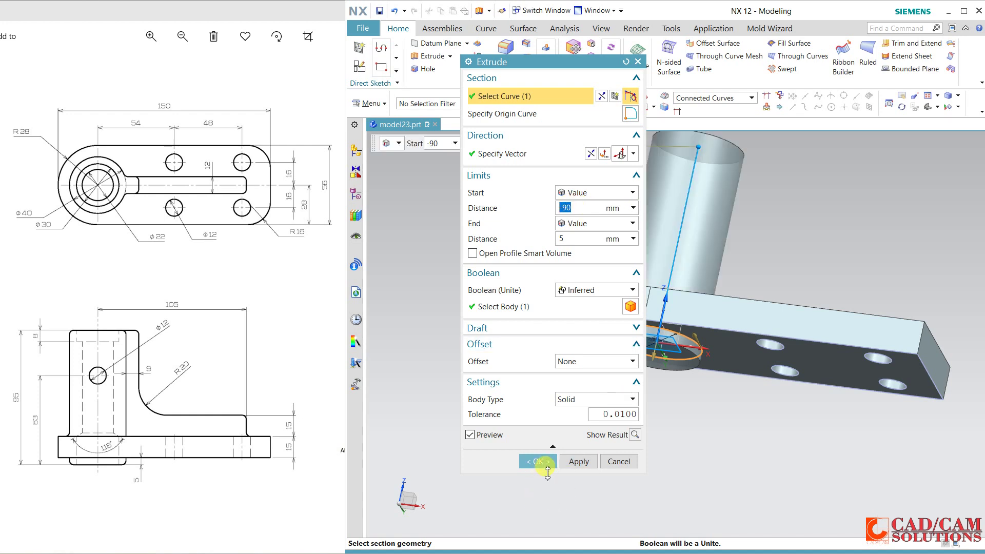
{"action": "left_click", "coordinate": [536, 462]}
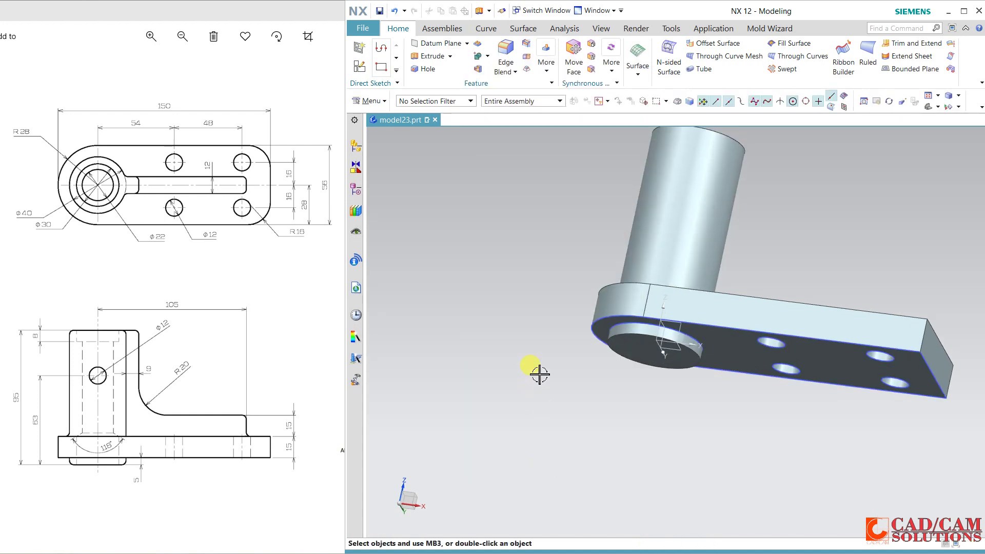
Step: Start a new sketch on the vertical plane through the cylinder axis, with its normal reversed and the horizontal reference along X
{"action": "middle_click_drag", "start_coordinate": [540, 376], "coordinate": [462, 440]}
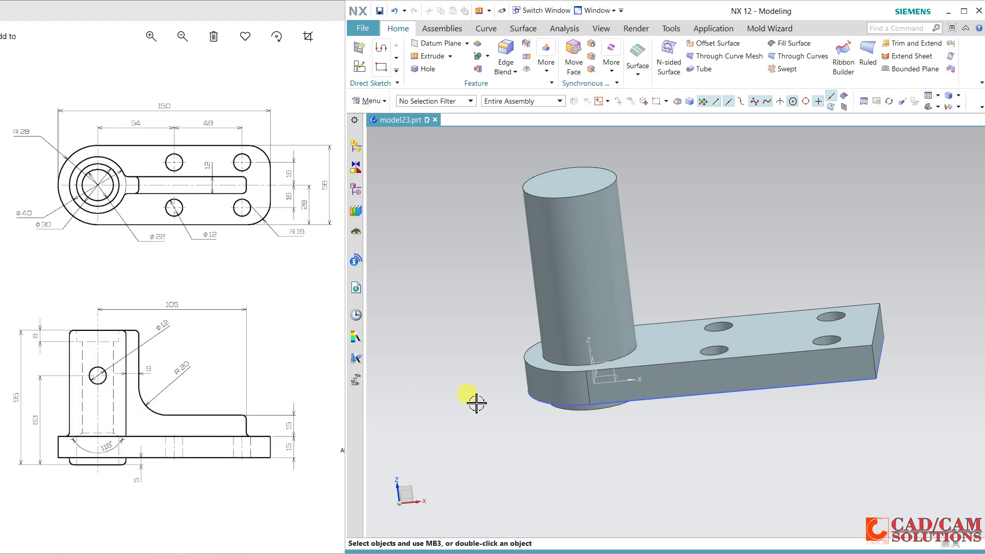
{"action": "left_click", "coordinate": [359, 65]}
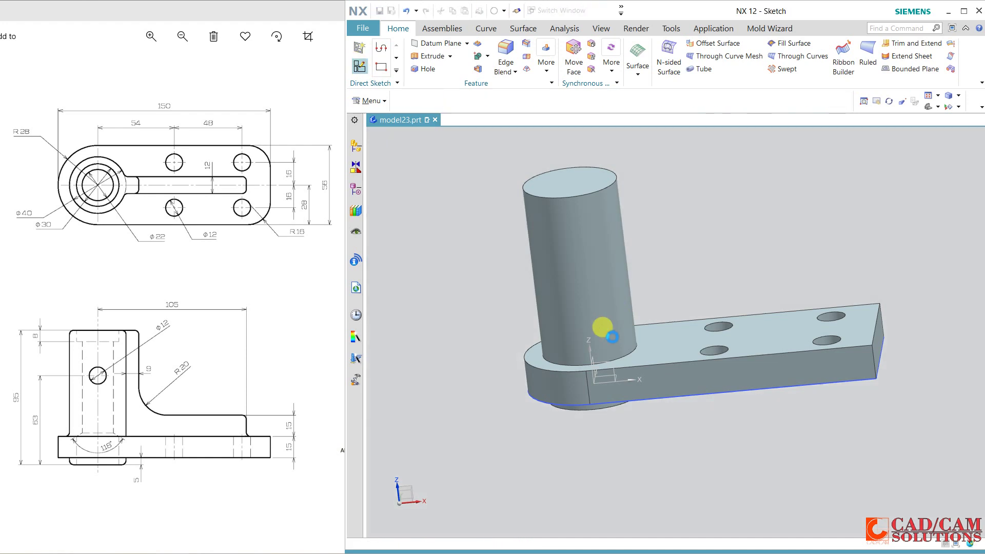
{"action": "left_click", "coordinate": [608, 362]}
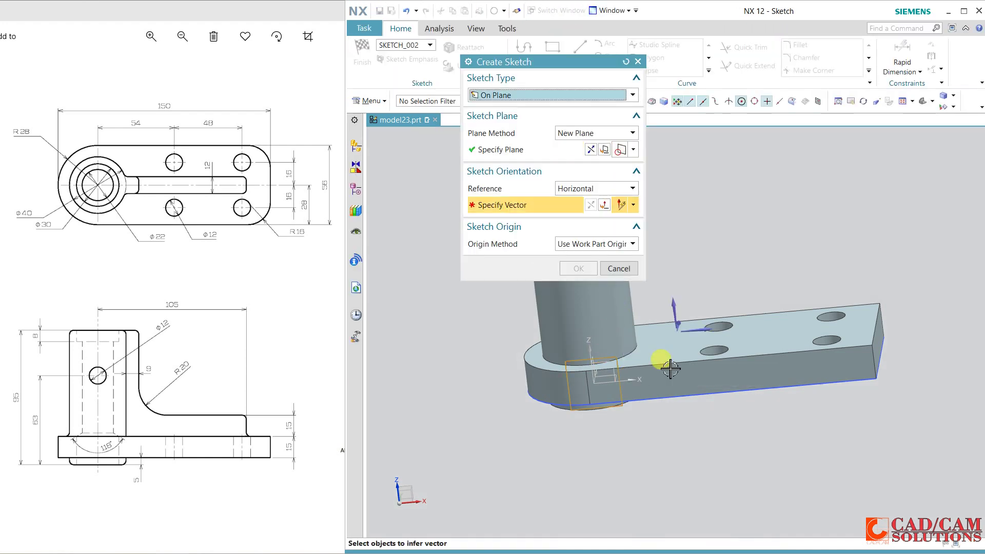
{"action": "left_click", "coordinate": [702, 332]}
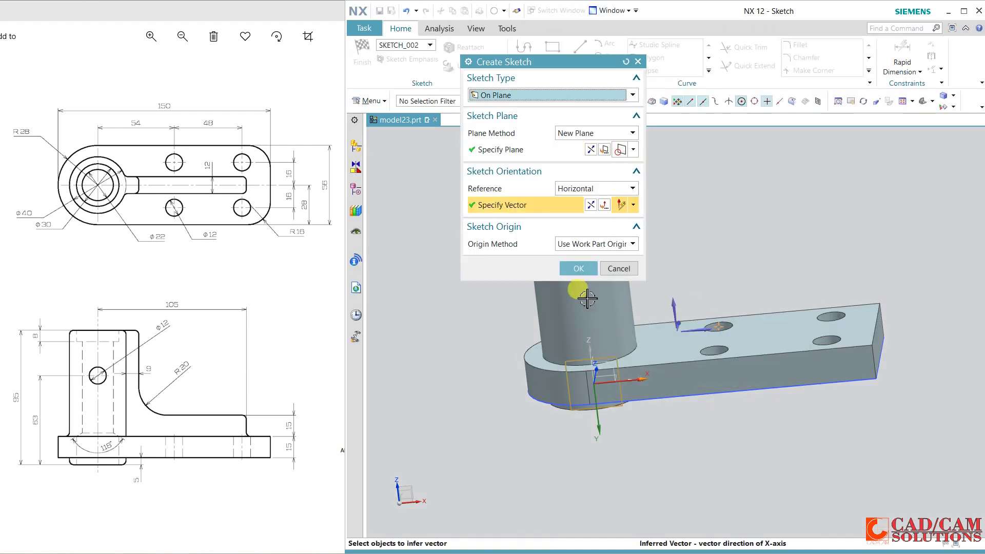
{"action": "left_click", "coordinate": [591, 150]}
{"action": "left_click", "coordinate": [578, 269]}
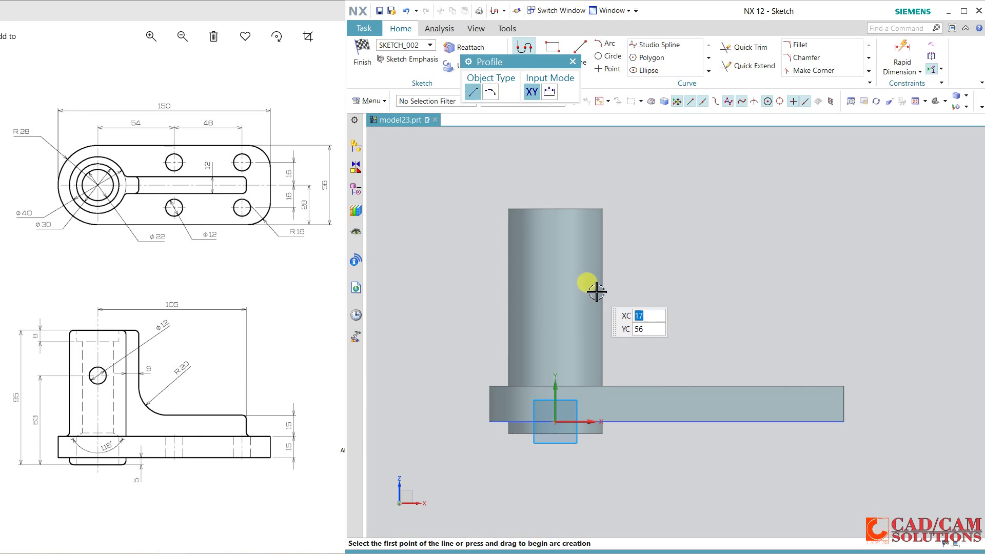
Step: Section the view with a single plane set to Y at zero offset to expose the cylinder's interior
{"action": "middle_click_drag", "start_coordinate": [642, 267], "coordinate": [639, 239], "text": "shift"}
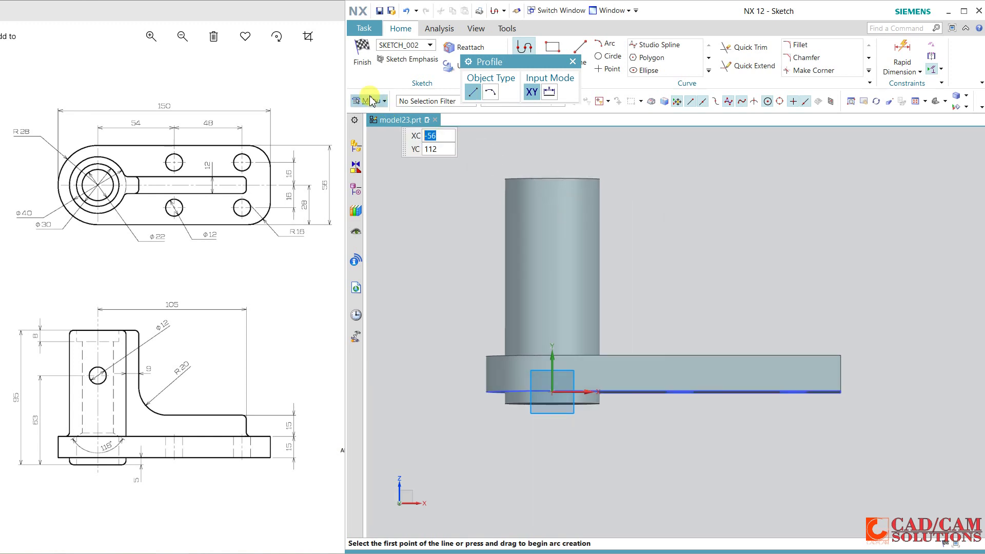
{"action": "left_click", "coordinate": [372, 100]}
{"action": "mouse_move", "coordinate": [380, 140]}
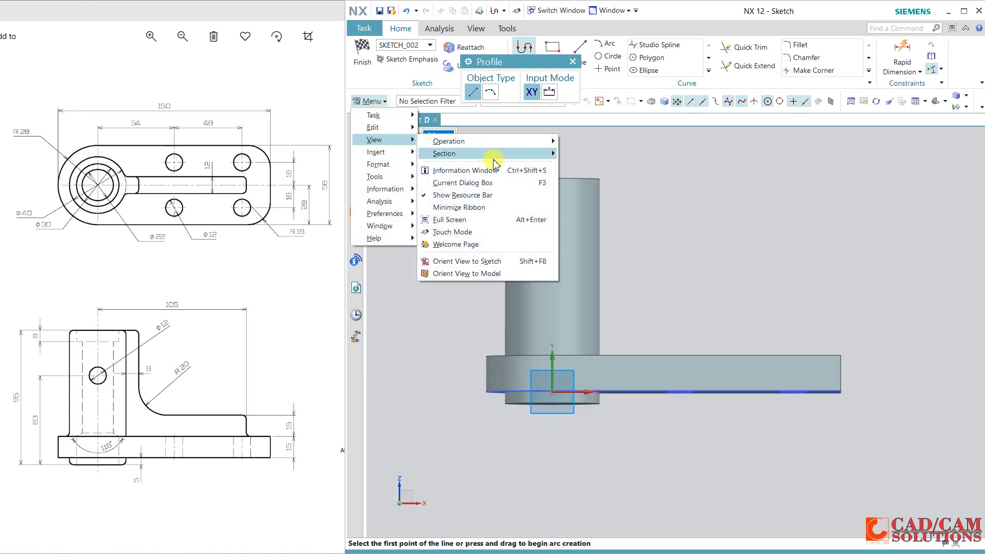
{"action": "mouse_move", "coordinate": [495, 163]}
{"action": "left_click", "coordinate": [616, 178]}
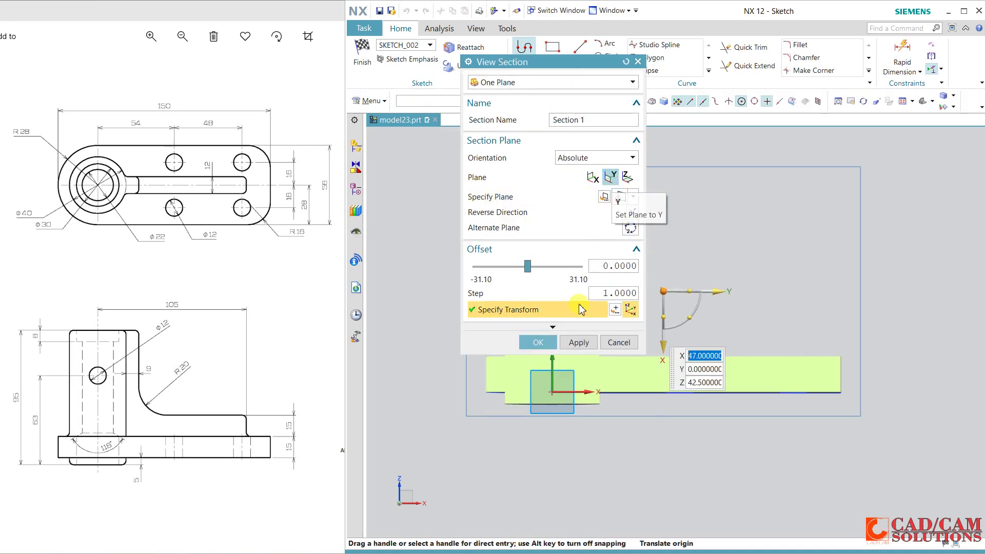
{"action": "left_click", "coordinate": [539, 343]}
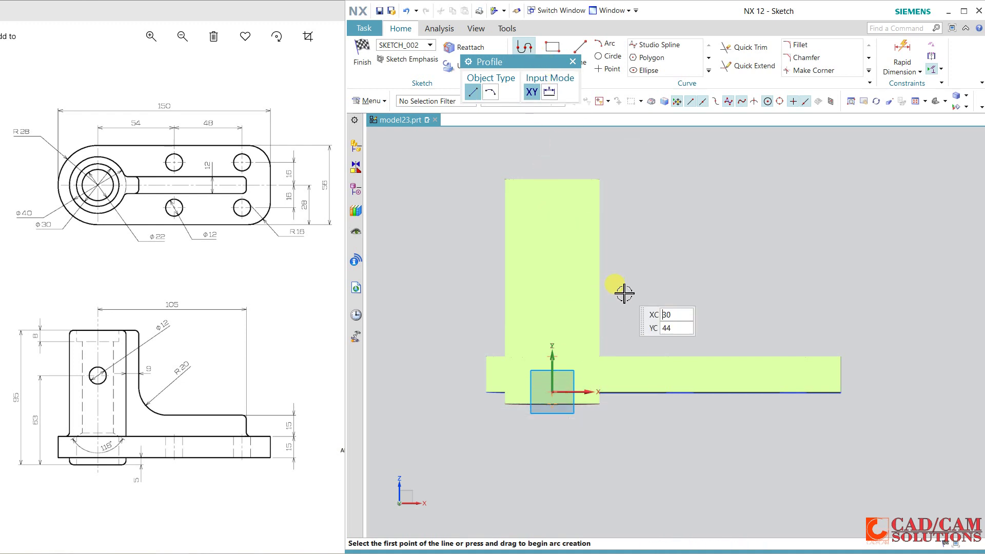
Step: Start the bore profile with a 95 mm centreline, a 12 mm bottom edge, a 17 mm vertical and a slanted line about 4 mm long
{"action": "middle_click_drag", "start_coordinate": [624, 290], "coordinate": [618, 318]}
{"action": "left_click", "coordinate": [553, 179]}
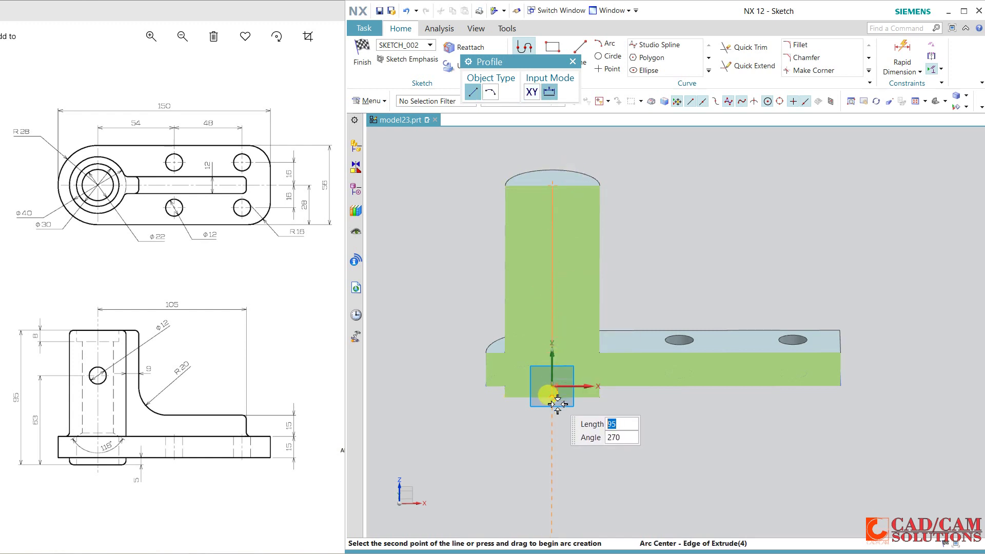
{"action": "key", "text": "F8"}
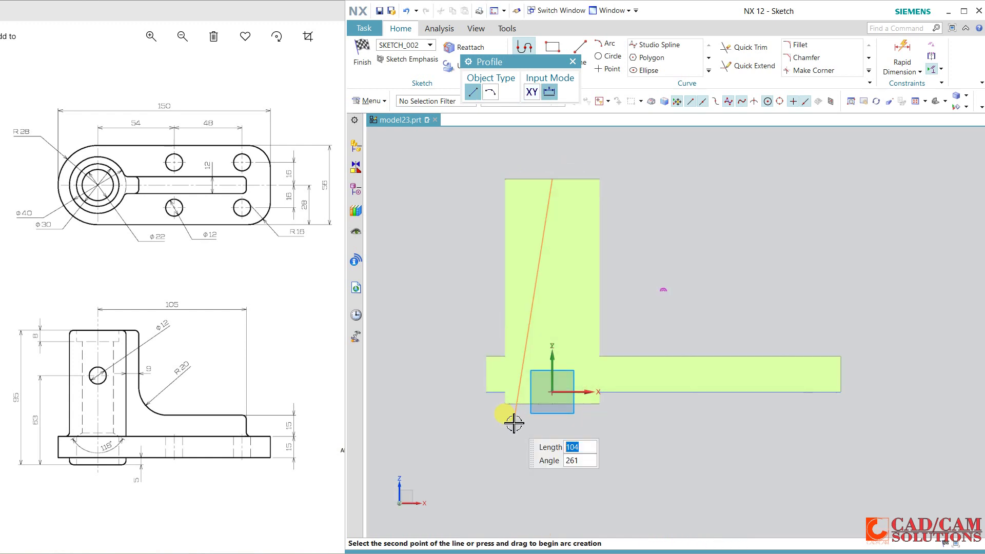
{"action": "left_click", "coordinate": [553, 405]}
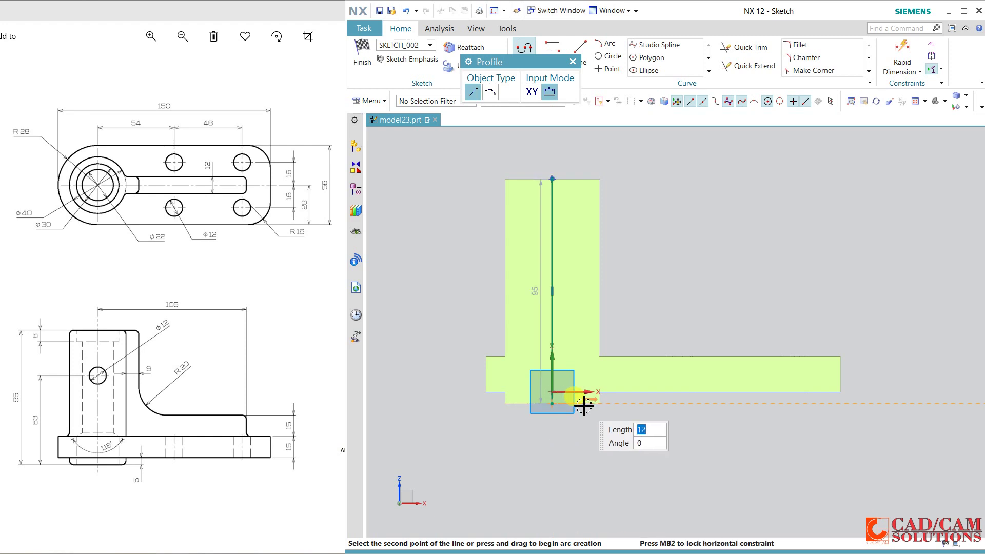
{"action": "scroll", "coordinate": [584, 406], "scroll_direction": "up", "scroll_amount": 2}
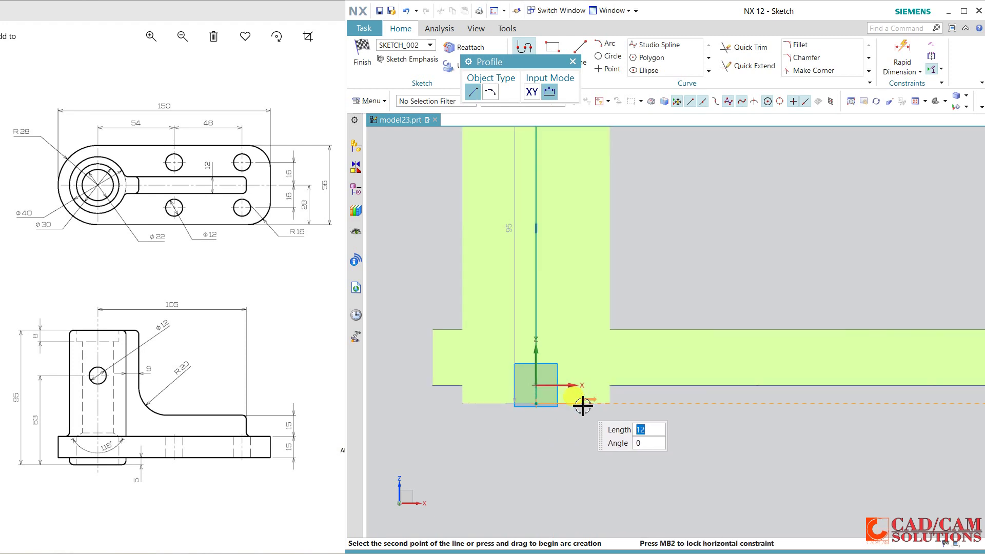
{"action": "left_click", "coordinate": [583, 406]}
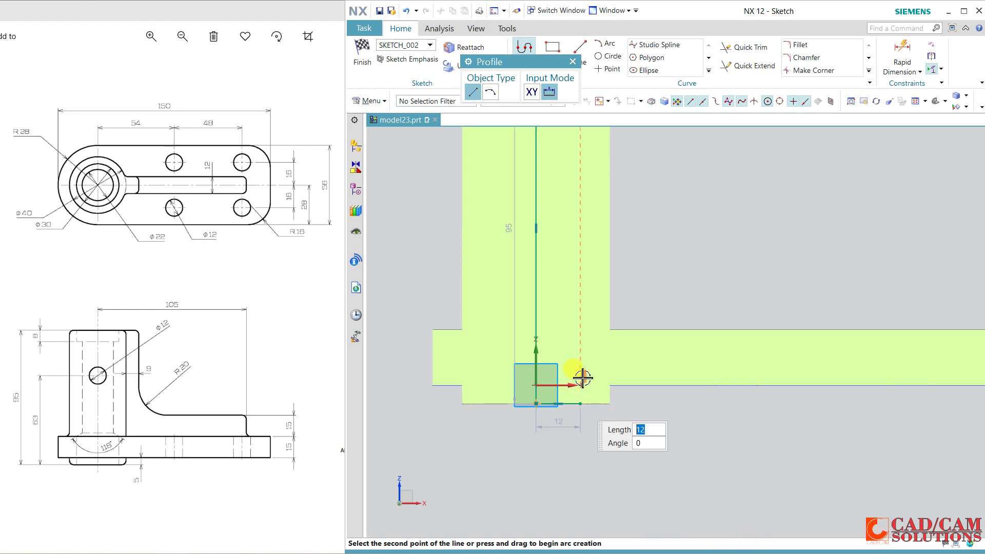
{"action": "left_click", "coordinate": [581, 342]}
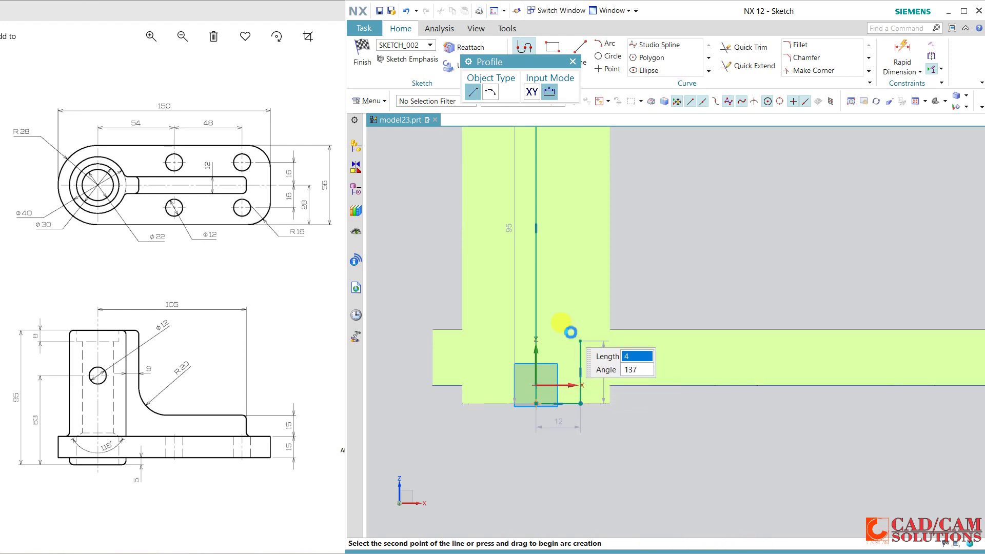
{"action": "left_click", "coordinate": [570, 332]}
Step: Complete the bore profile with a 68 mm vertical, a step about 6.8 mm wide and 8 mm high, and a closing top line
{"action": "scroll", "coordinate": [574, 398], "scroll_direction": "down", "scroll_amount": 2}
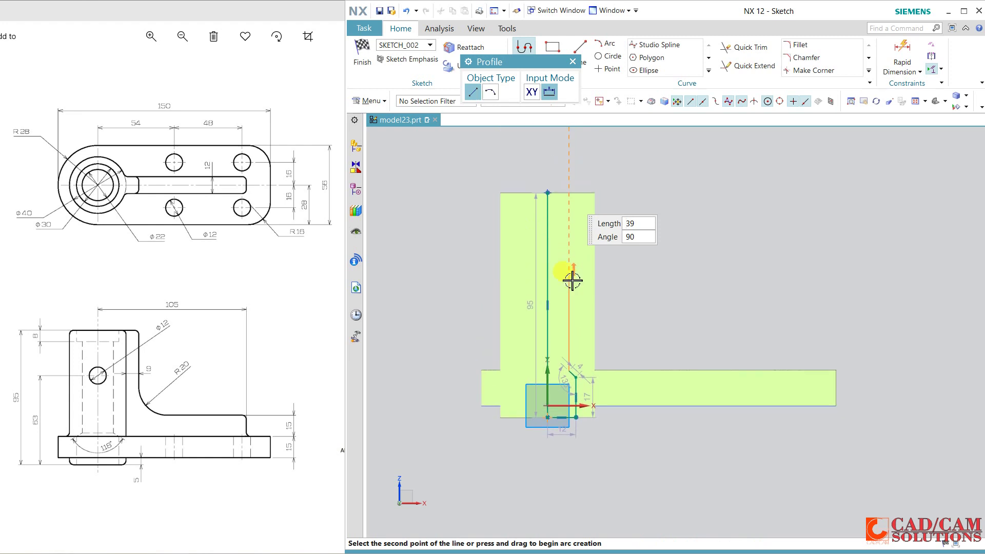
{"action": "left_click", "coordinate": [570, 211]}
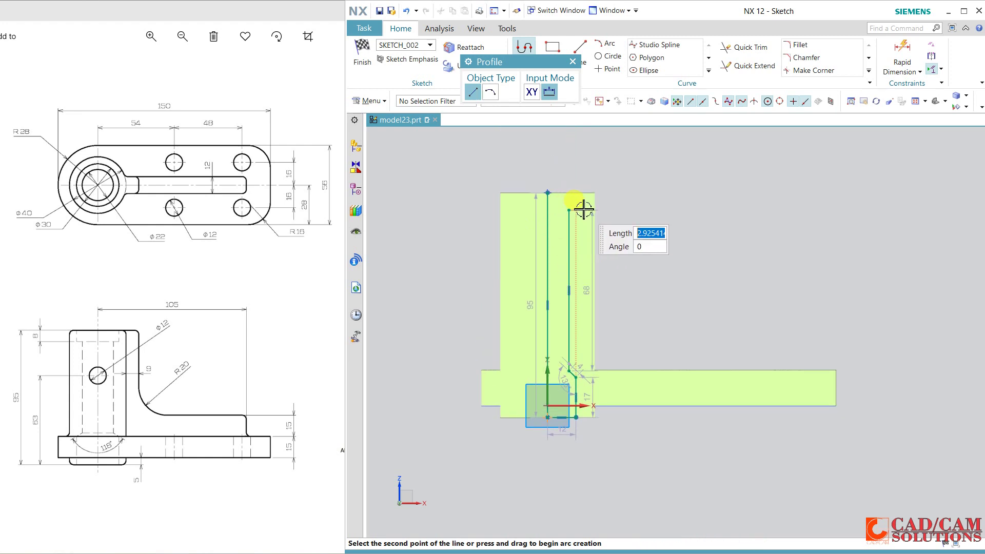
{"action": "left_click", "coordinate": [587, 206]}
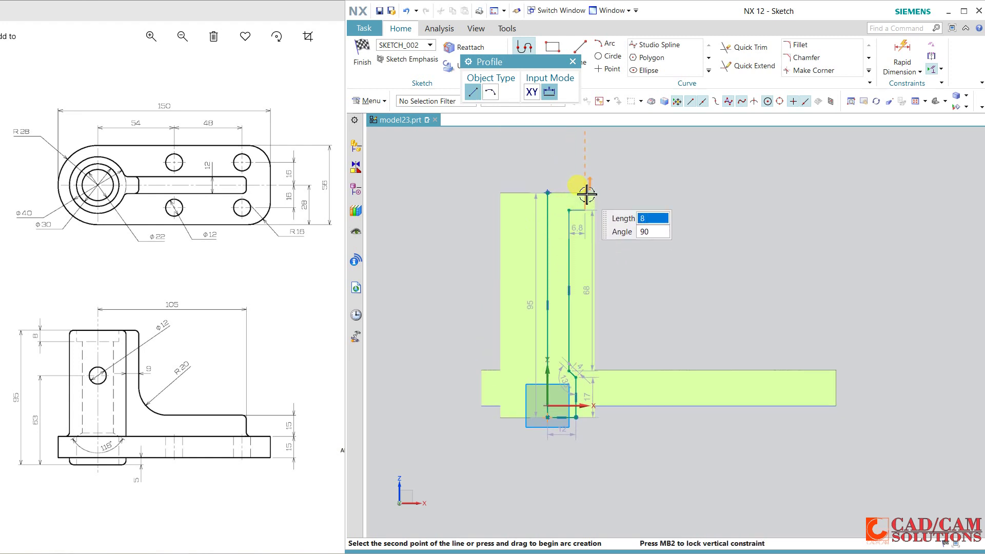
{"action": "left_click", "coordinate": [586, 194]}
{"action": "left_click", "coordinate": [547, 193]}
{"action": "key", "text": "Escape"}
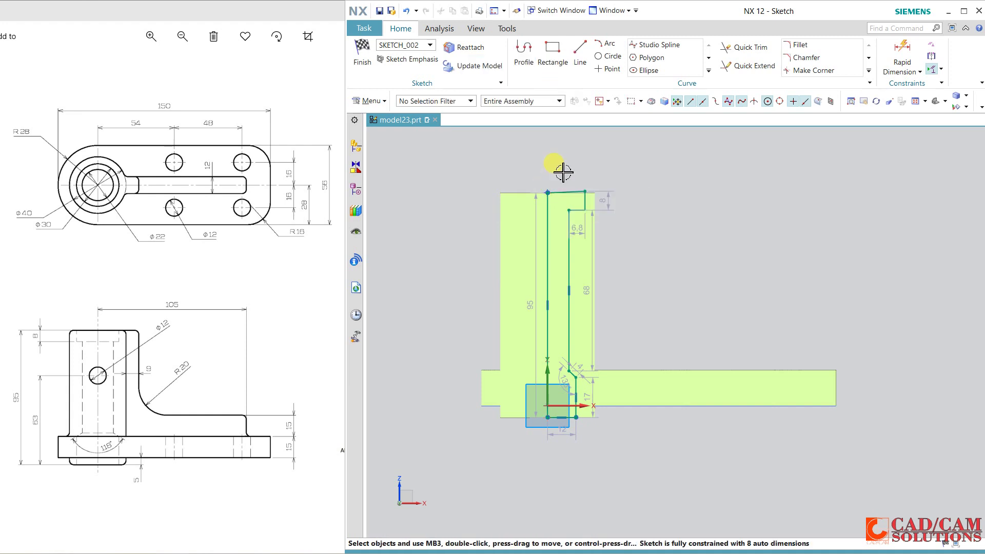
Step: Constrain the profile's slanted top closing line to be horizontal
{"action": "scroll", "coordinate": [563, 173], "scroll_direction": "up", "scroll_amount": 3}
{"action": "left_click", "coordinate": [598, 212]}
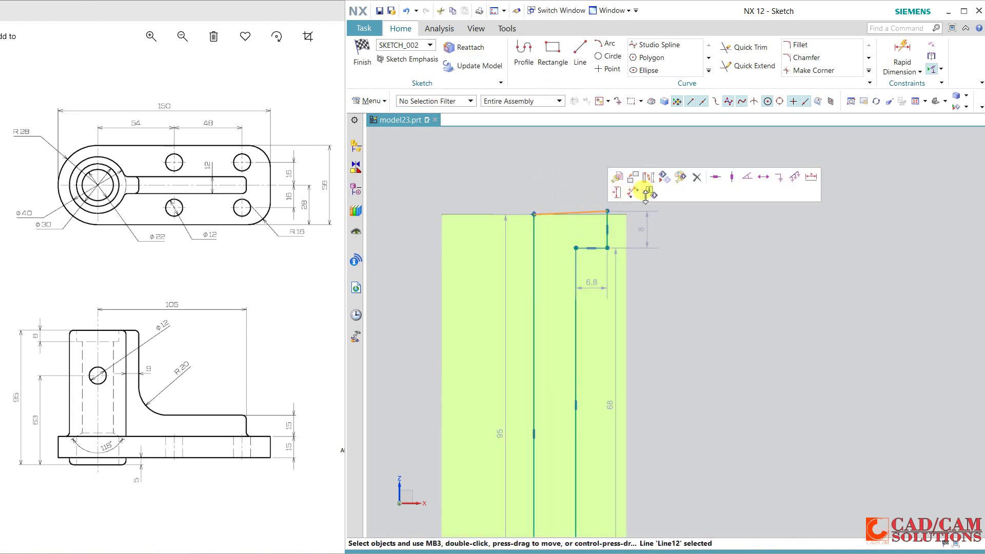
{"action": "left_click", "coordinate": [731, 180]}
Step: Set the height of the step at the top of the bore profile to 8 mm
{"action": "scroll", "coordinate": [683, 277], "scroll_direction": "down", "scroll_amount": 3}
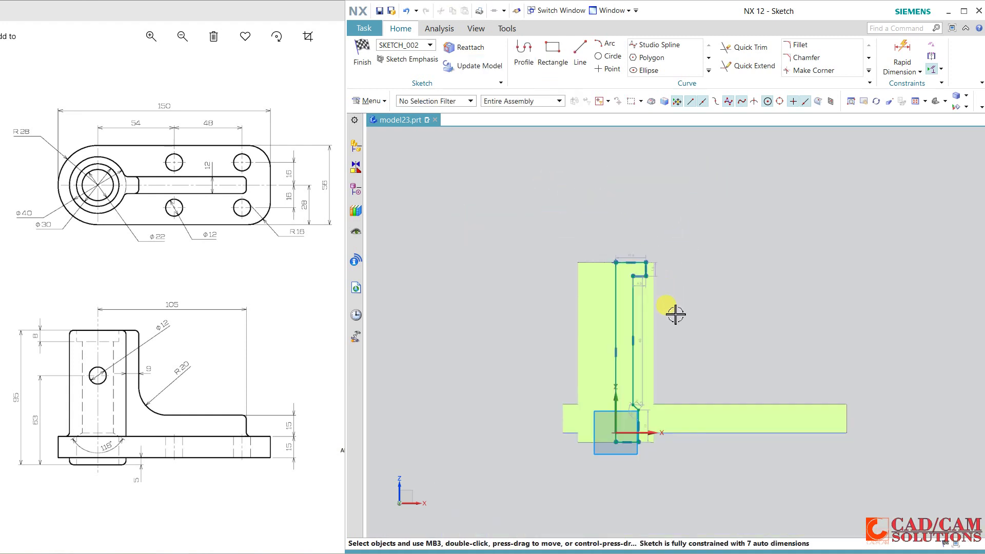
{"action": "middle_click_drag", "start_coordinate": [715, 350], "coordinate": [676, 321], "text": "shift"}
{"action": "scroll", "coordinate": [629, 200], "scroll_direction": "up", "scroll_amount": 1}
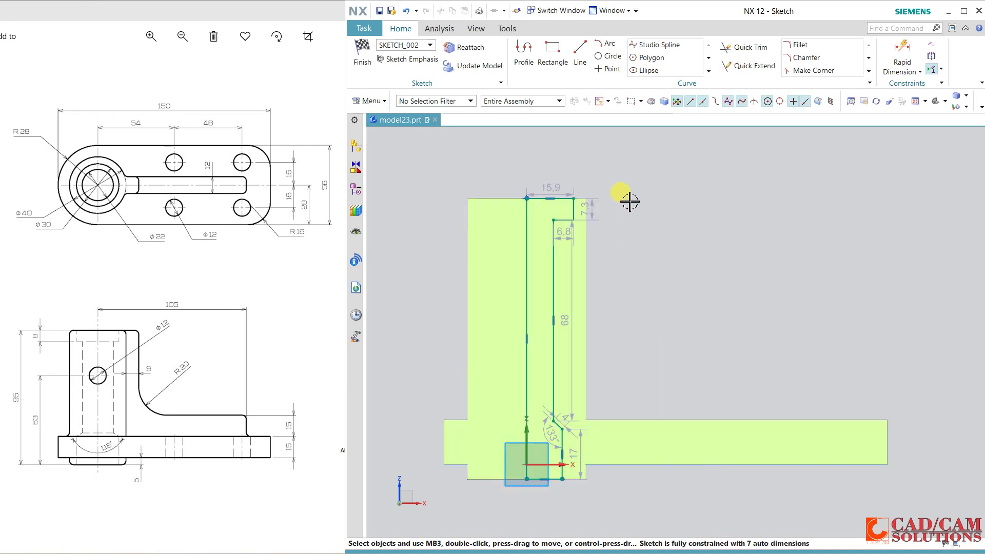
{"action": "scroll", "coordinate": [600, 205], "scroll_direction": "up", "scroll_amount": 1}
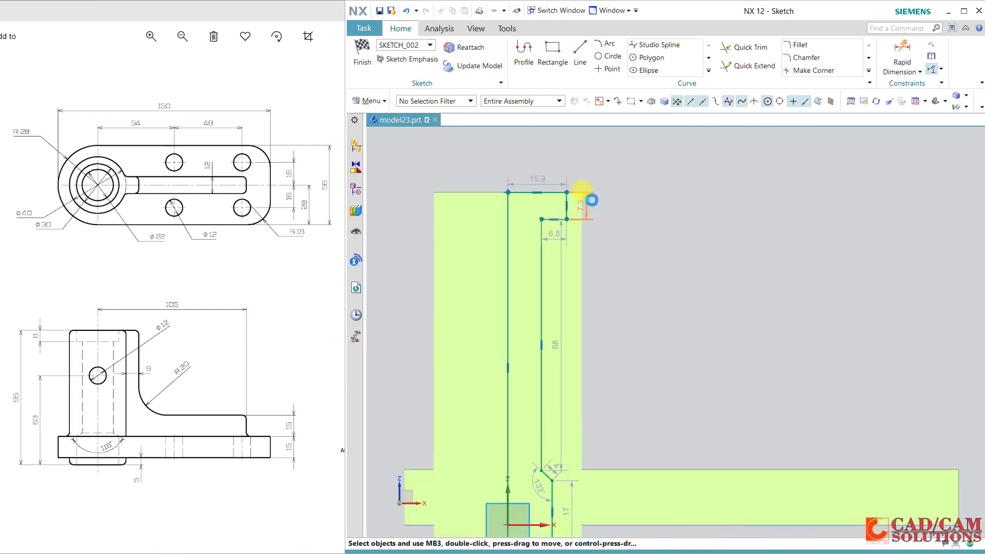
{"action": "double_click", "coordinate": [588, 201]}
{"action": "type", "text": "8"}
{"action": "key", "text": "Return"}
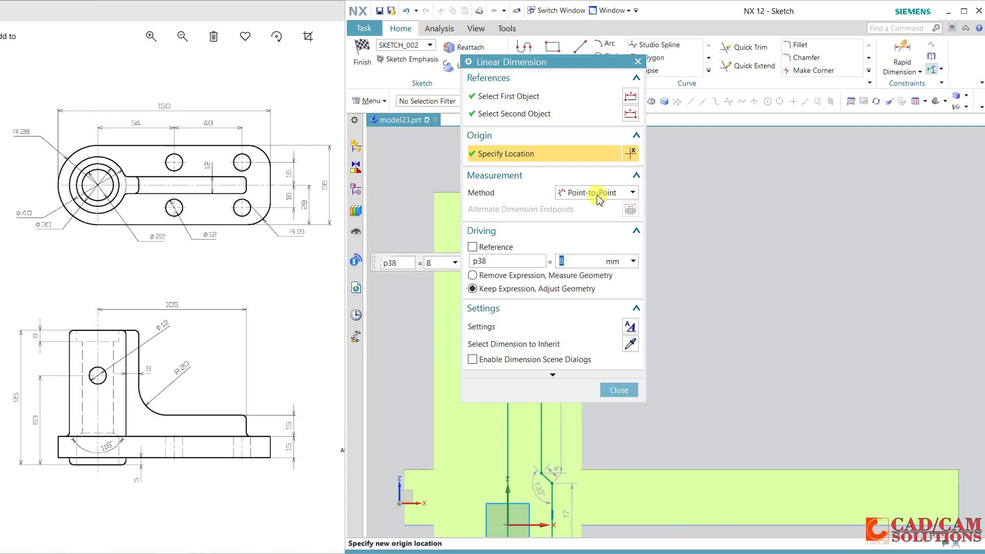
Step: Set the width of the bore profile's top edge from the centreline to 15 mm
{"action": "left_click_drag", "start_coordinate": [549, 63], "coordinate": [360, 46]}
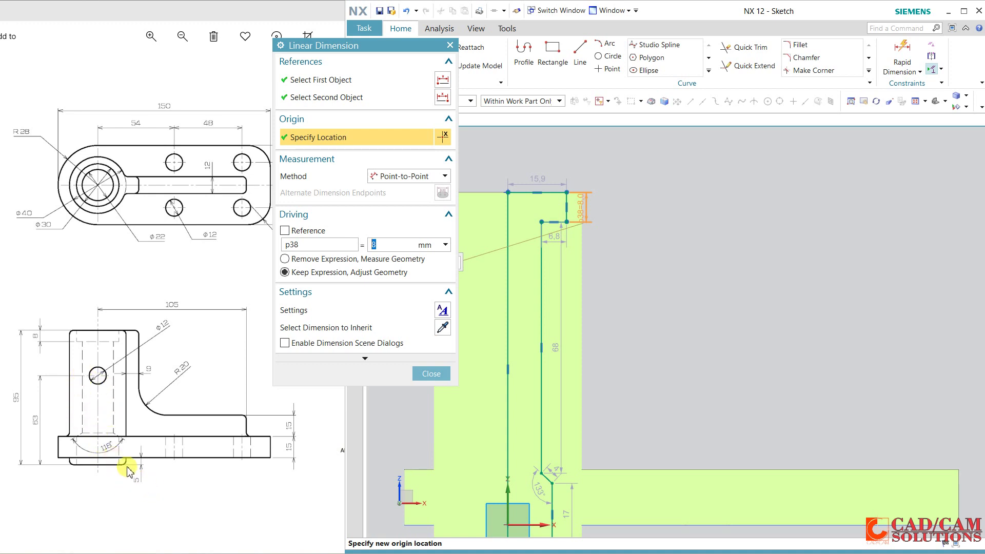
{"action": "middle_click_drag", "start_coordinate": [476, 424], "coordinate": [484, 345], "text": "shift"}
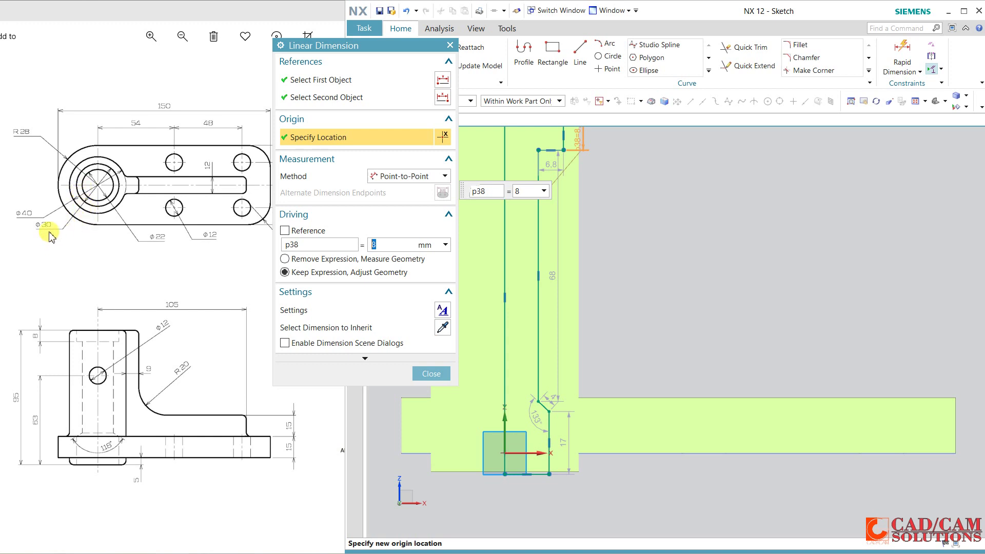
{"action": "middle_click_drag", "start_coordinate": [673, 279], "coordinate": [691, 321], "text": "shift"}
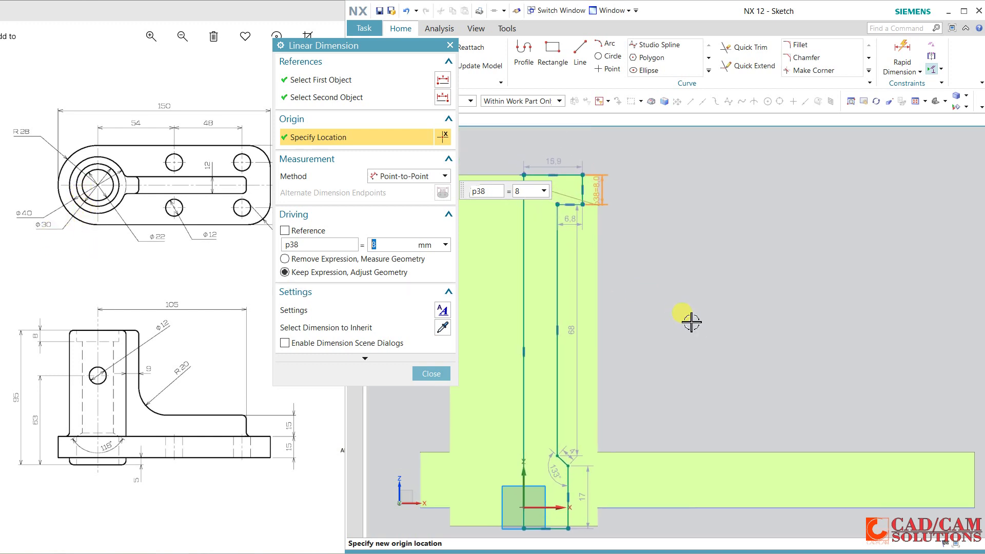
{"action": "left_click", "coordinate": [561, 166]}
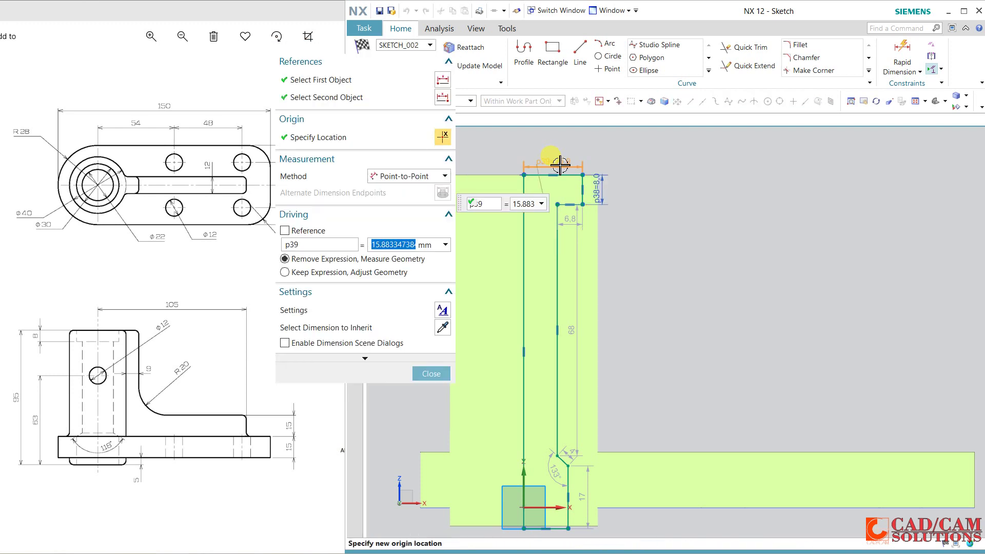
{"action": "scroll", "coordinate": [790, 318], "scroll_direction": "down", "scroll_amount": 1}
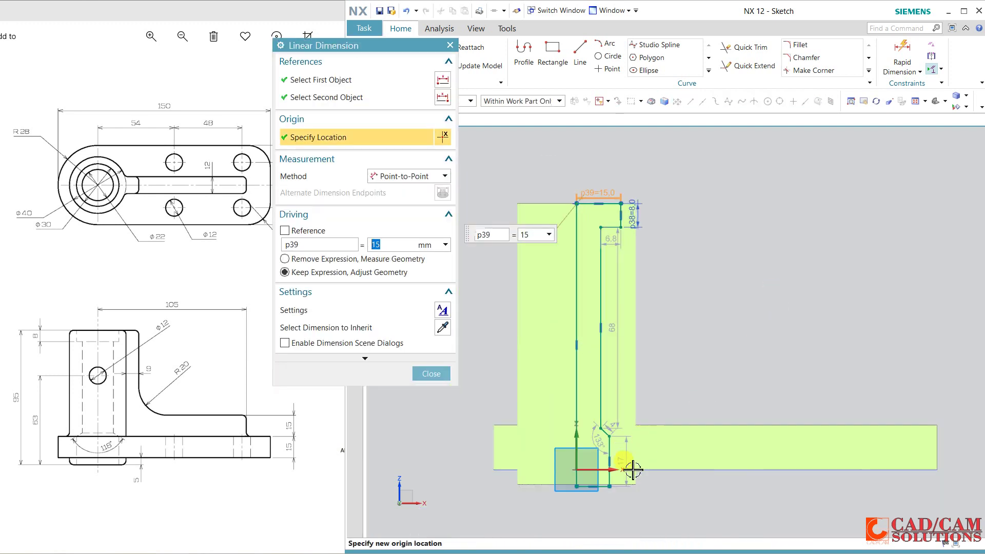
Step: Constrain the bore profile's bottom line to lie along the cylinder's bottom edge
{"action": "scroll", "coordinate": [601, 503], "scroll_direction": "up", "scroll_amount": 2}
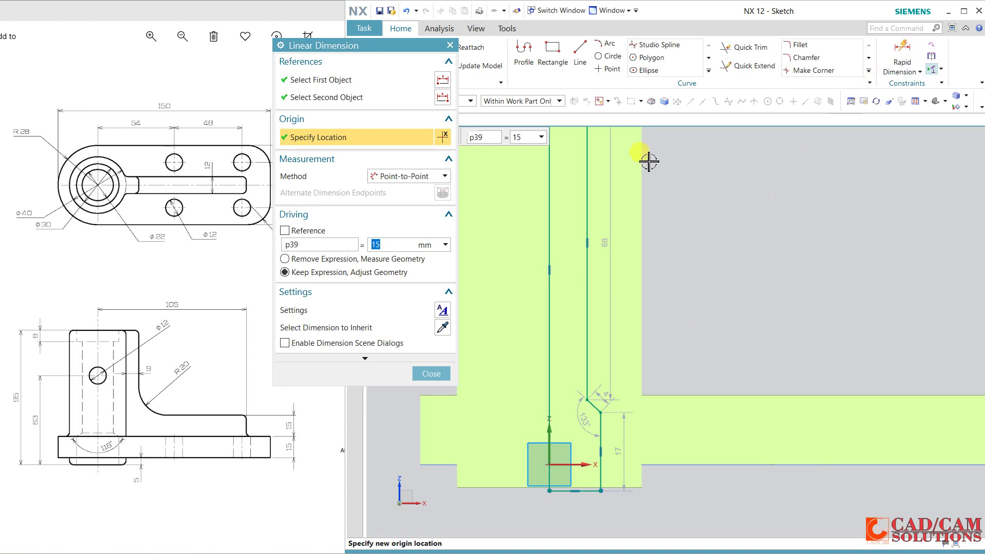
{"action": "left_click", "coordinate": [431, 374]}
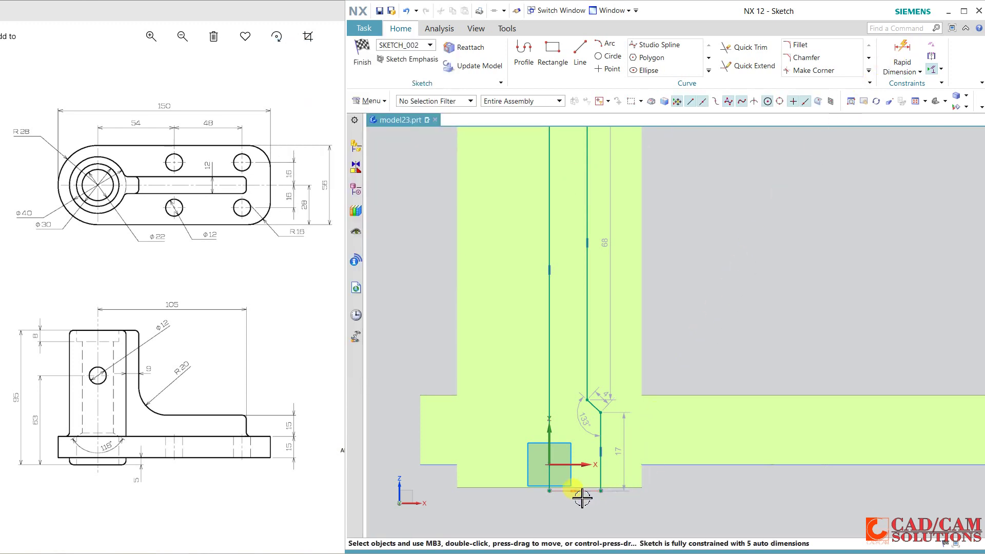
{"action": "scroll", "coordinate": [564, 500], "scroll_direction": "up", "scroll_amount": 3}
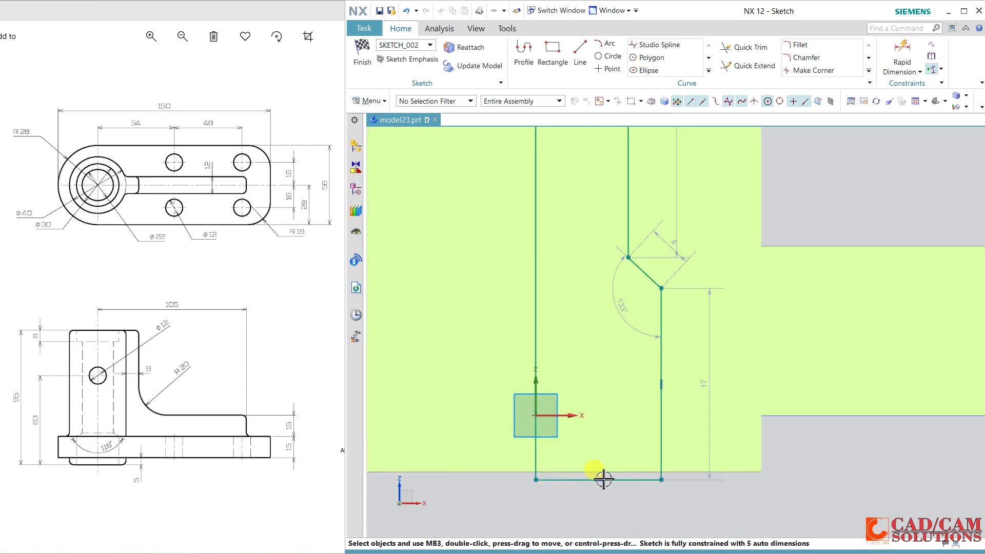
{"action": "left_click", "coordinate": [600, 479]}
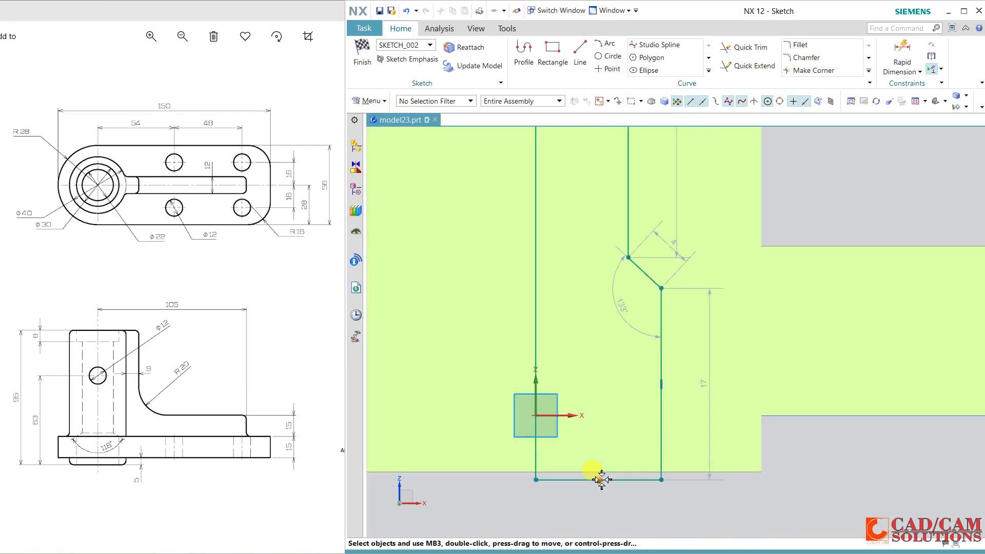
{"action": "left_click", "coordinate": [537, 472]}
{"action": "left_click", "coordinate": [577, 460]}
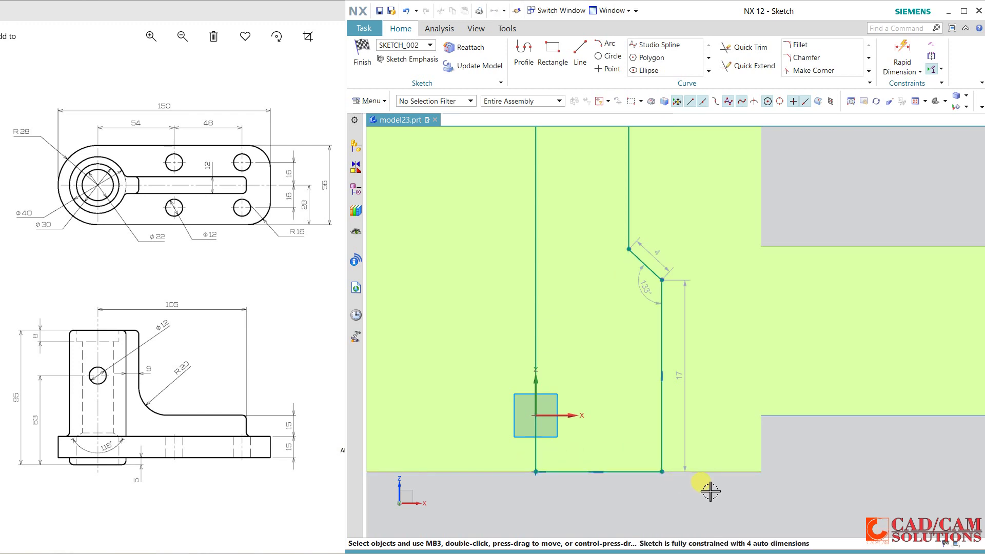
Step: Add an angular dimension of 118/2 degrees between the profile's centreline and the short slanted line near the base
{"action": "scroll", "coordinate": [711, 492], "scroll_direction": "down", "scroll_amount": 4}
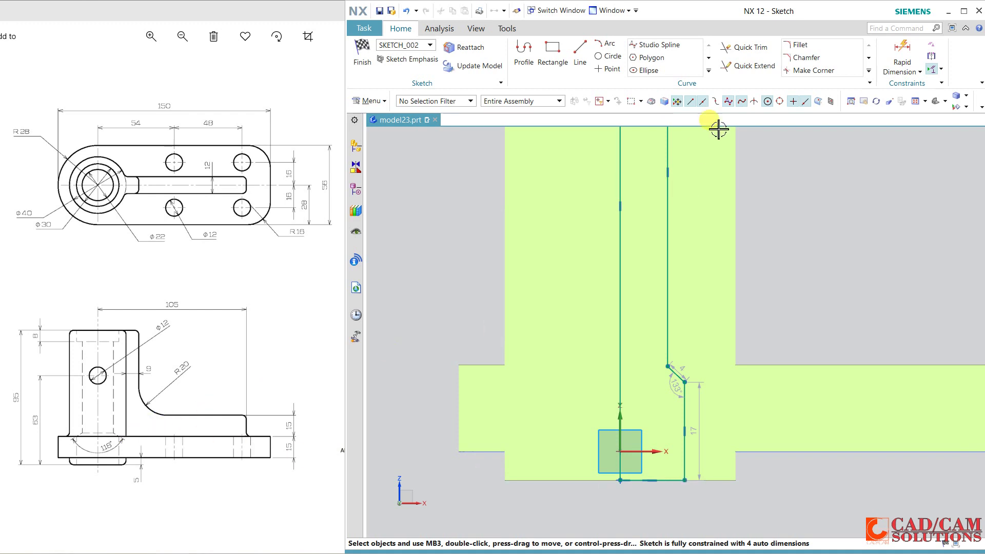
{"action": "left_click", "coordinate": [908, 72]}
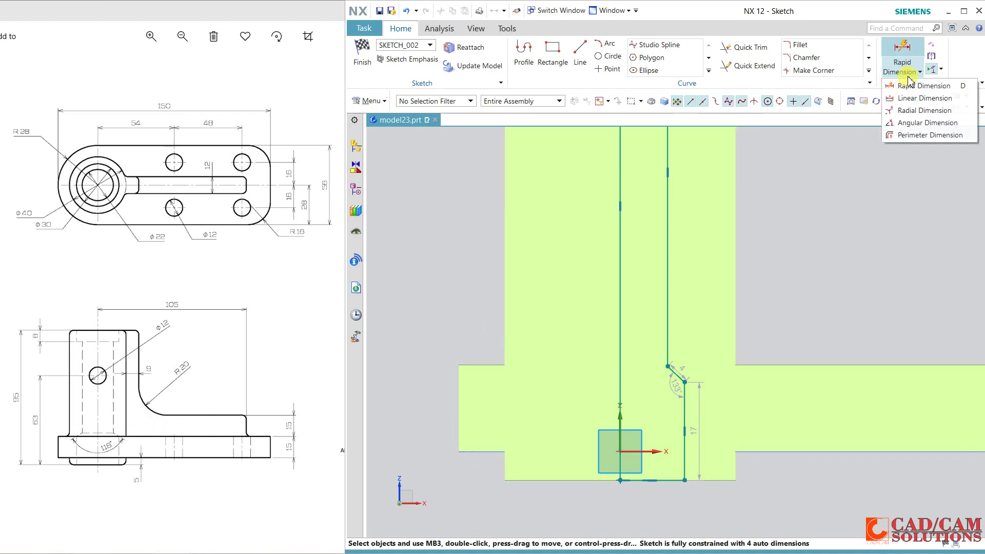
{"action": "left_click", "coordinate": [912, 124]}
{"action": "left_click", "coordinate": [623, 389]}
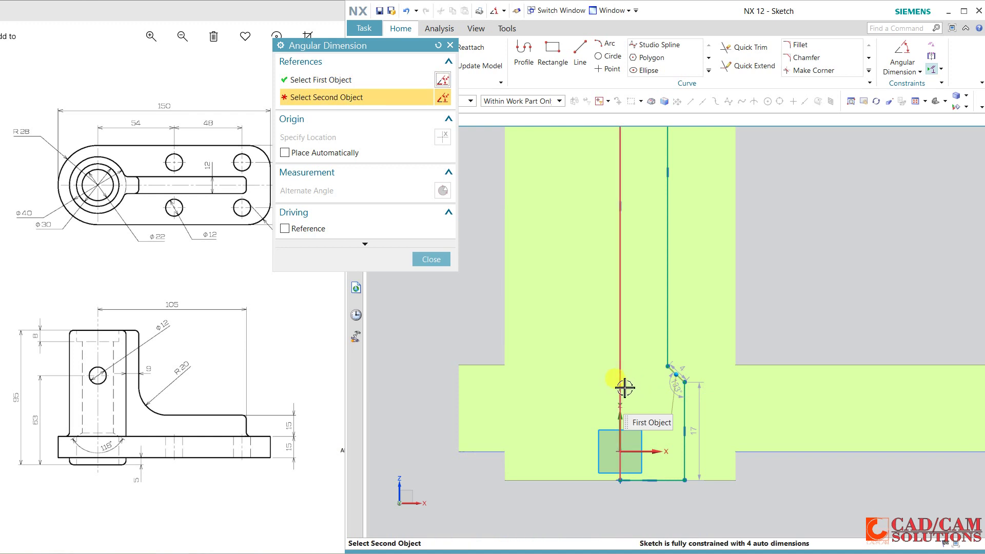
{"action": "left_click", "coordinate": [671, 370]}
{"action": "left_click", "coordinate": [650, 388]}
{"action": "type", "text": "1"}
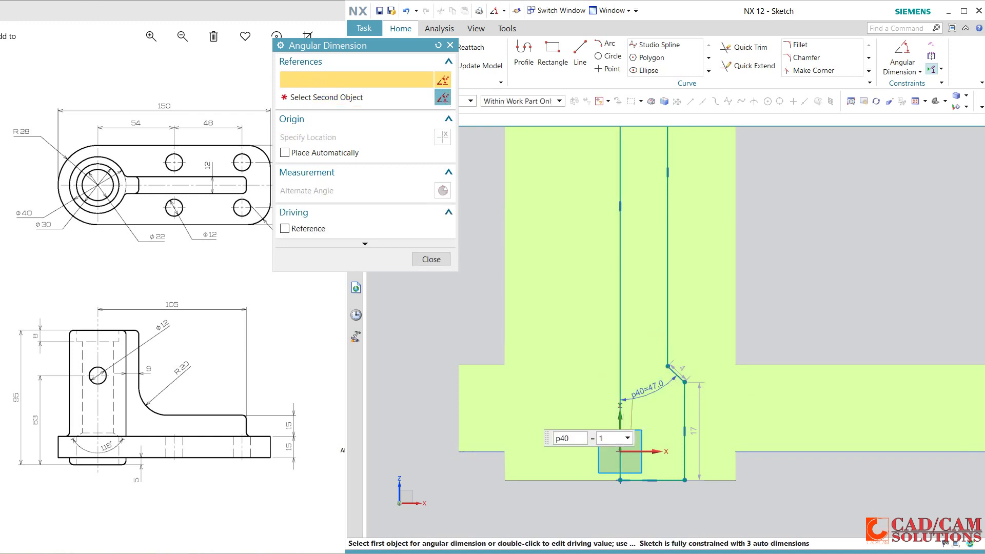
{"action": "type", "text": "18/2"}
{"action": "key", "text": "Return"}
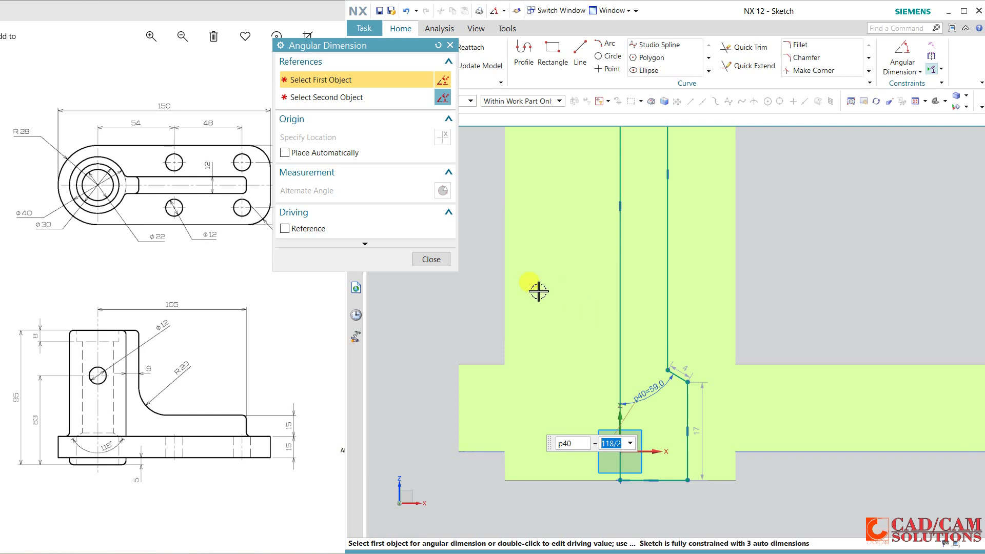
{"action": "left_click", "coordinate": [437, 260]}
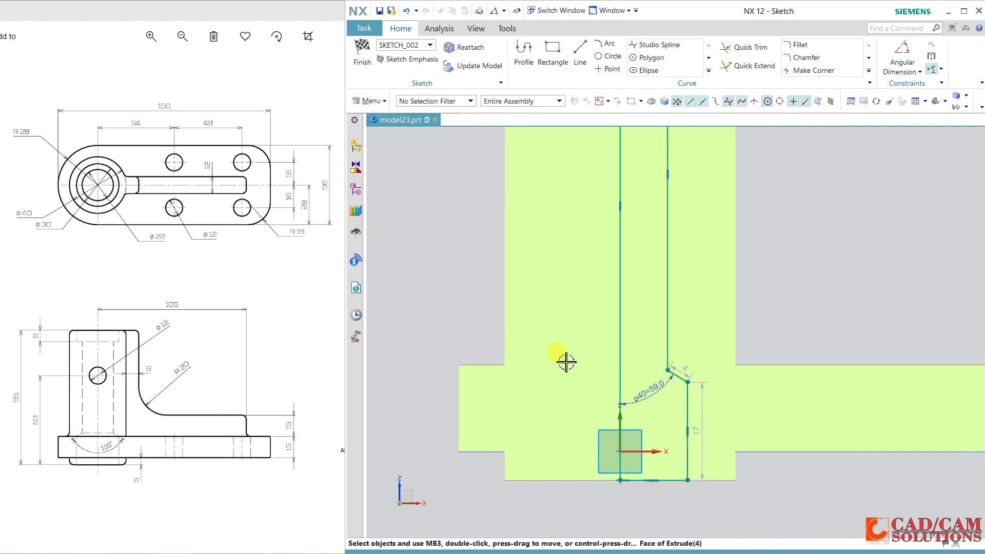
Step: Constrain the lower endpoint of the slanted line to lie on the base plate's top edge
{"action": "left_click", "coordinate": [688, 382]}
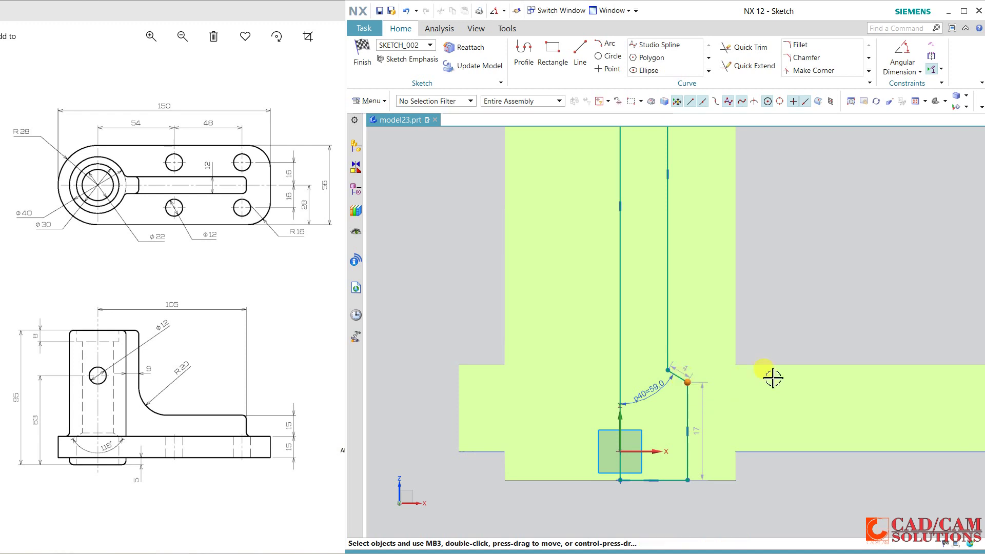
{"action": "left_click", "coordinate": [828, 363]}
{"action": "left_click", "coordinate": [844, 347]}
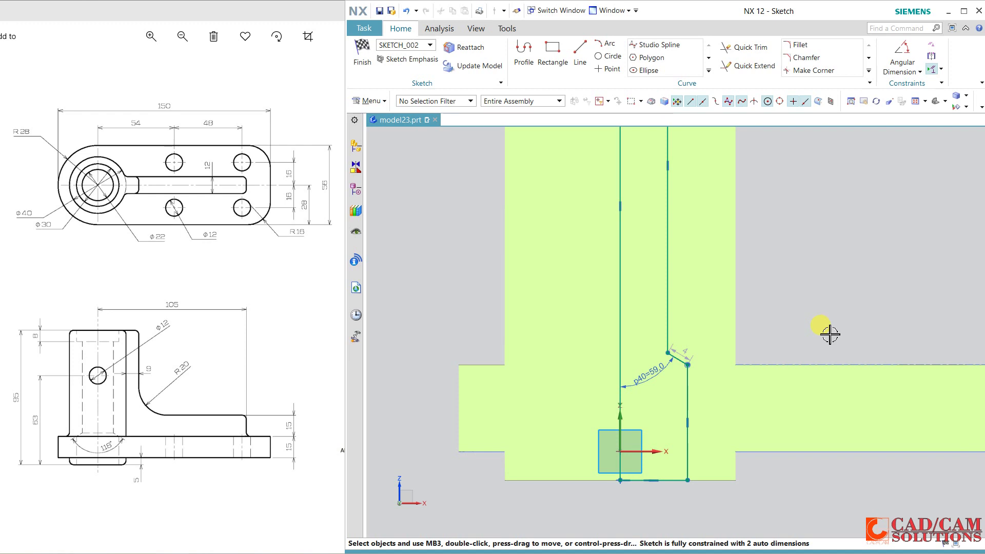
Step: Set the distance between the centreline and the long vertical bore line to 11 mm
{"action": "mouse_move", "coordinate": [810, 272]}
{"action": "middle_mouse_down", "text": "shift"}
{"action": "mouse_move", "coordinate": [766, 352]}
{"action": "mouse_move", "coordinate": [741, 350]}
{"action": "mouse_move", "coordinate": [731, 380]}
{"action": "middle_mouse_up", "text": "shift"}
{"action": "scroll", "coordinate": [757, 345], "scroll_direction": "down", "scroll_amount": 2}
{"action": "scroll", "coordinate": [658, 212], "scroll_direction": "up", "scroll_amount": 1}
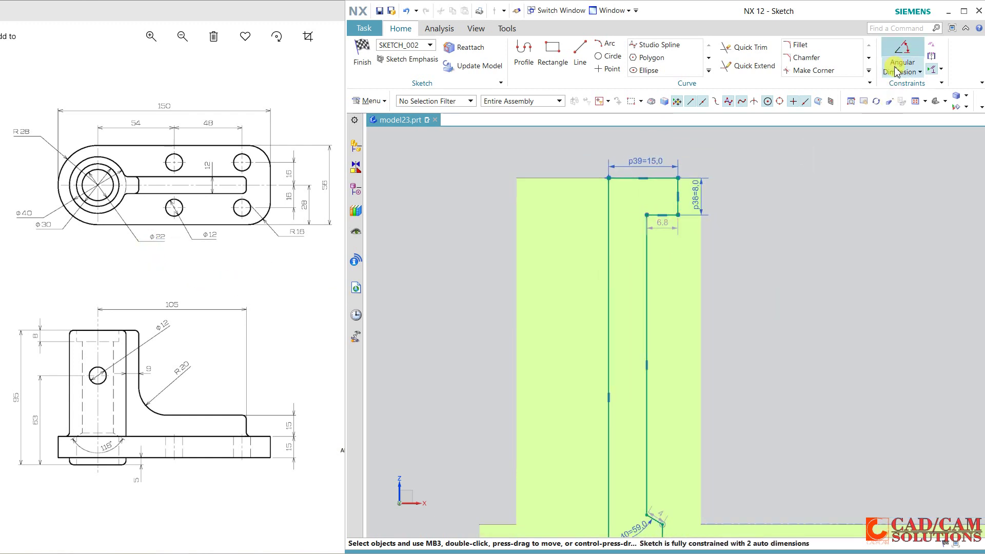
{"action": "left_click", "coordinate": [920, 71]}
{"action": "left_click", "coordinate": [923, 77]}
{"action": "left_click", "coordinate": [648, 257]}
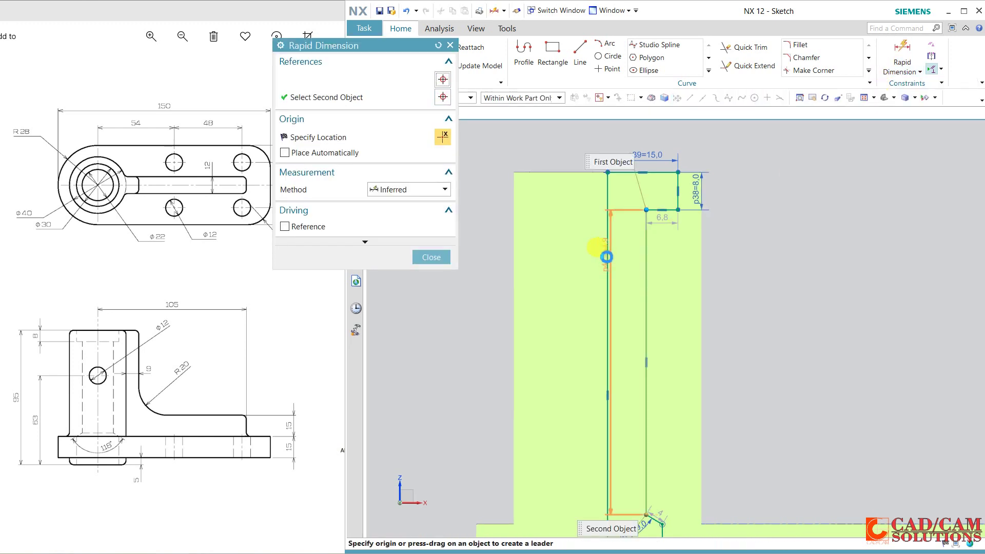
{"action": "left_click", "coordinate": [608, 253]}
{"action": "left_click", "coordinate": [781, 246]}
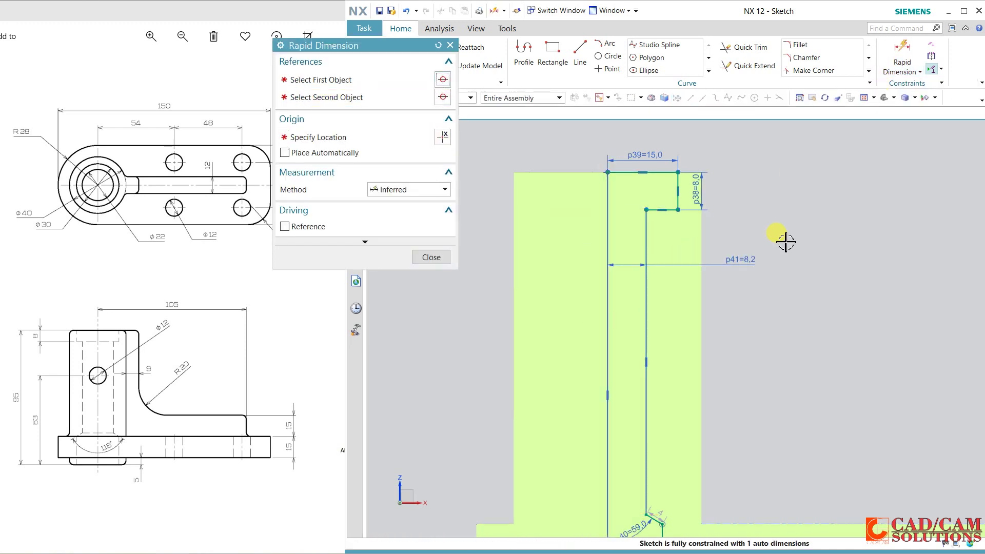
{"action": "scroll", "coordinate": [788, 306], "scroll_direction": "down", "scroll_amount": 1}
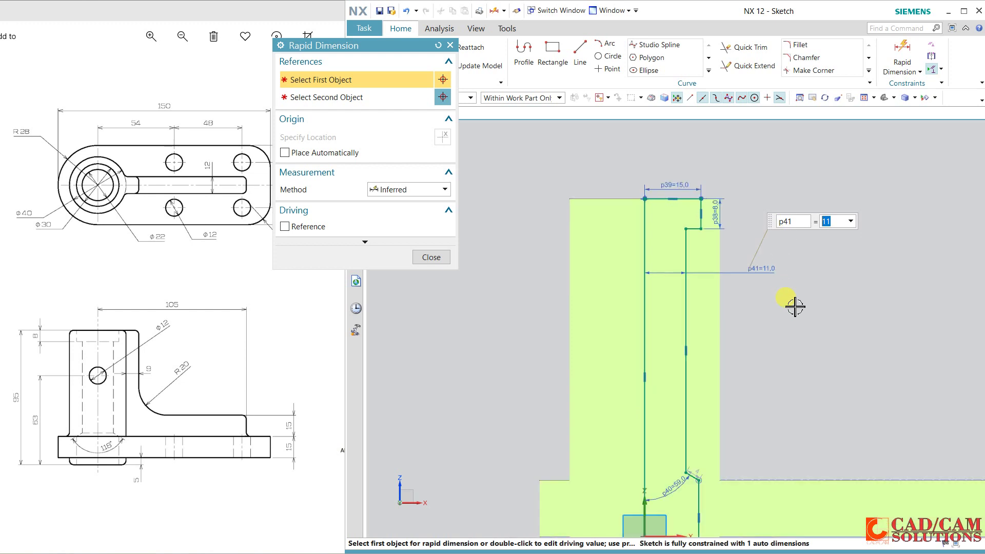
{"action": "middle_click_drag", "start_coordinate": [792, 368], "coordinate": [750, 267], "text": "shift"}
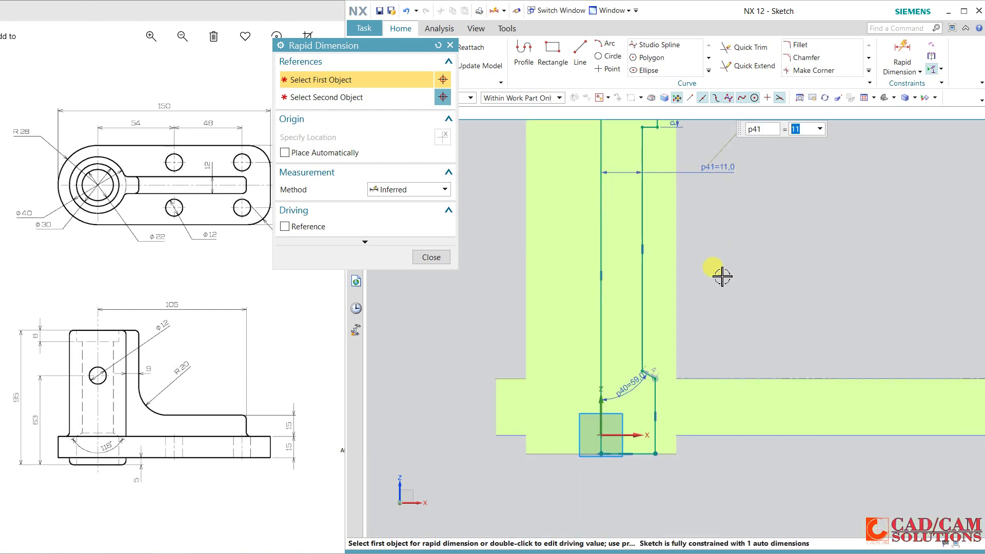
{"action": "left_click", "coordinate": [430, 258]}
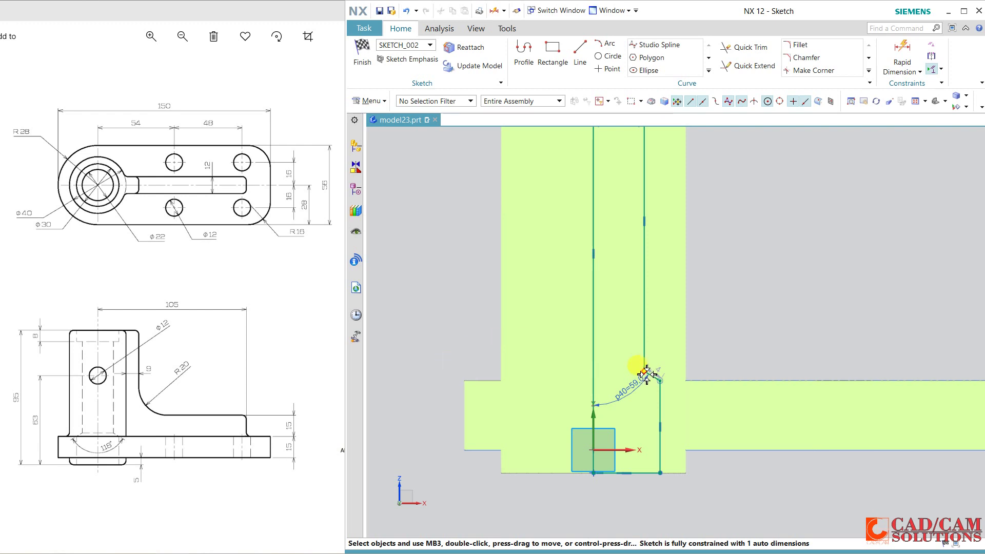
Step: Dimension the profile's bottom line to a width of 15 mm from the centreline
{"action": "mouse_move", "coordinate": [646, 370]}
{"action": "left_mouse_down"}
{"action": "mouse_move", "coordinate": [646, 354]}
{"action": "mouse_move", "coordinate": [643, 370]}
{"action": "left_mouse_up"}
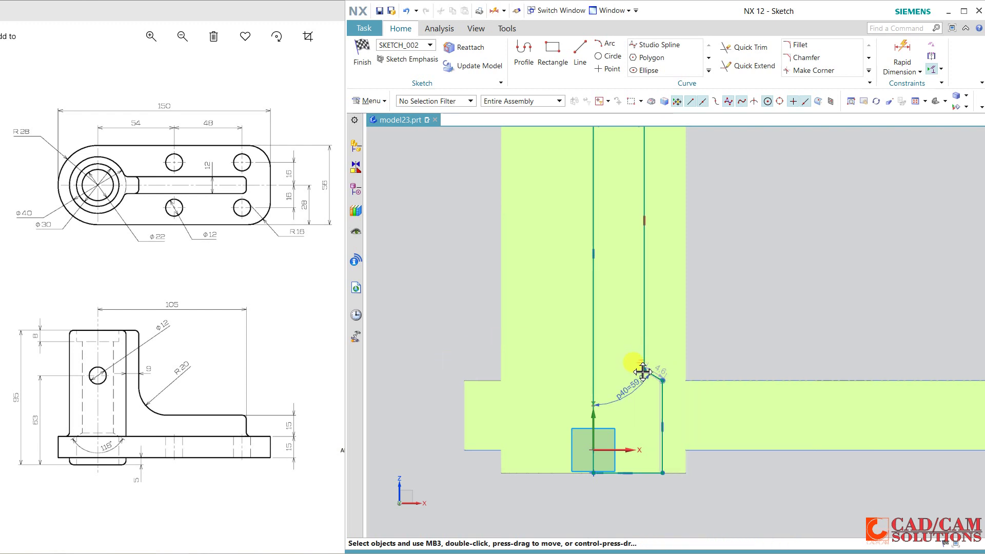
{"action": "left_click", "coordinate": [651, 473]}
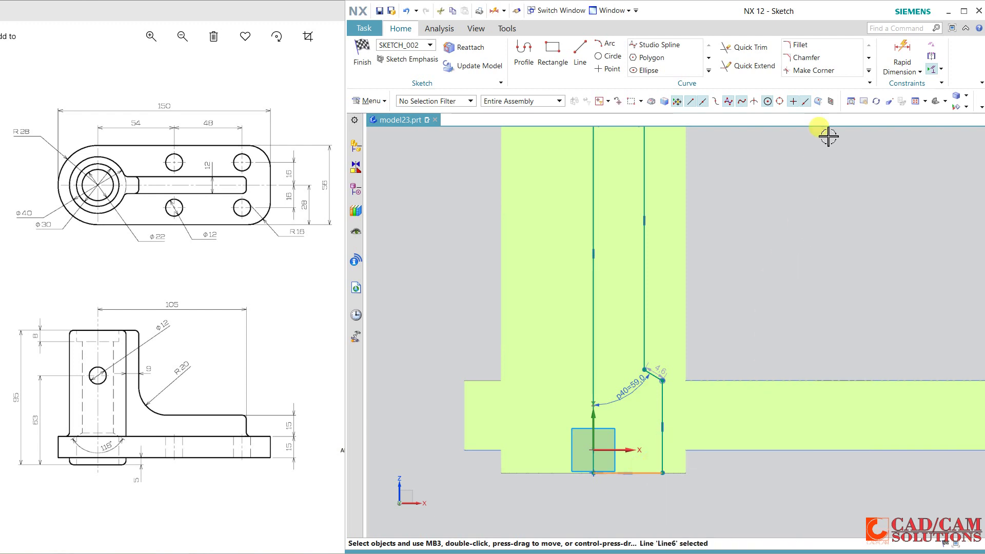
{"action": "left_click", "coordinate": [902, 53]}
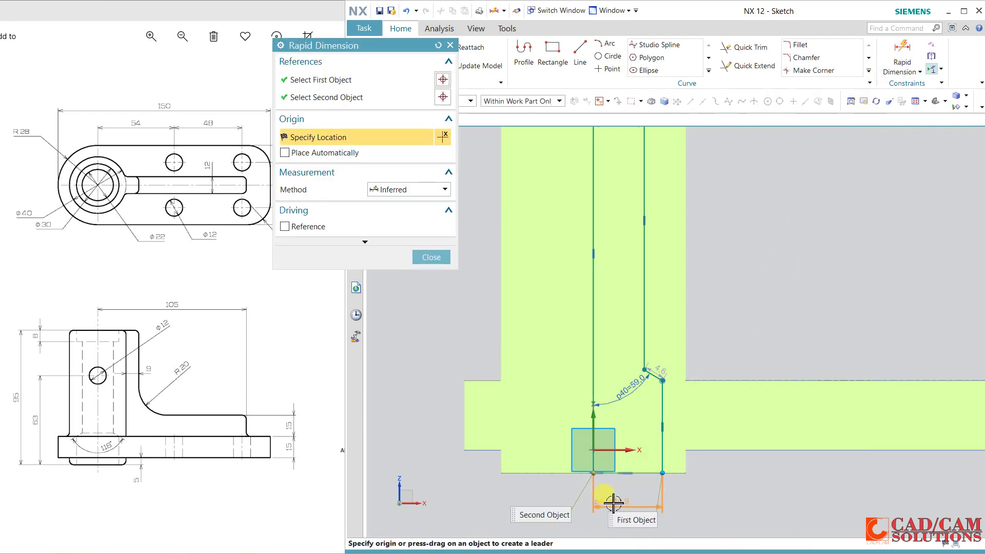
{"action": "left_click", "coordinate": [609, 499]}
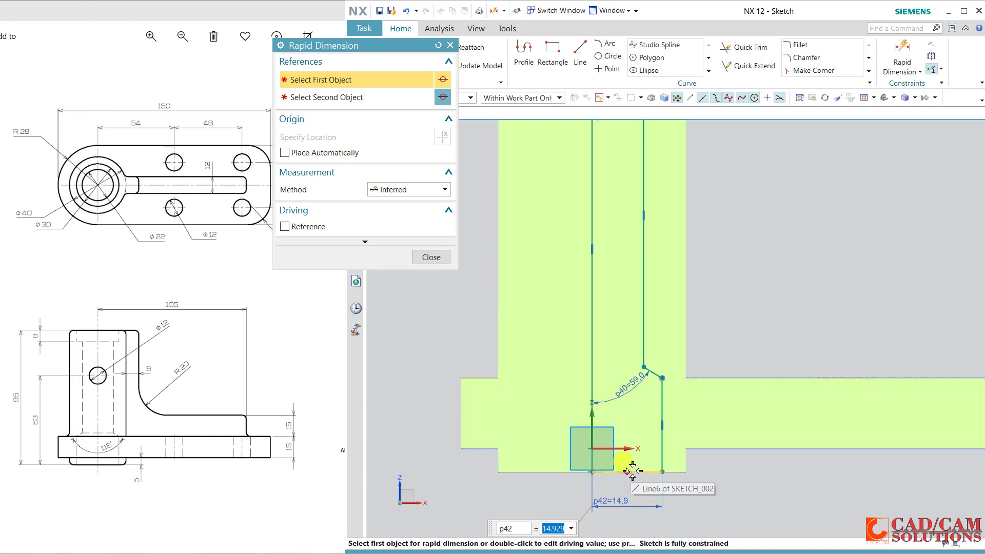
{"action": "type", "text": "15"}
{"action": "key", "text": "Return"}
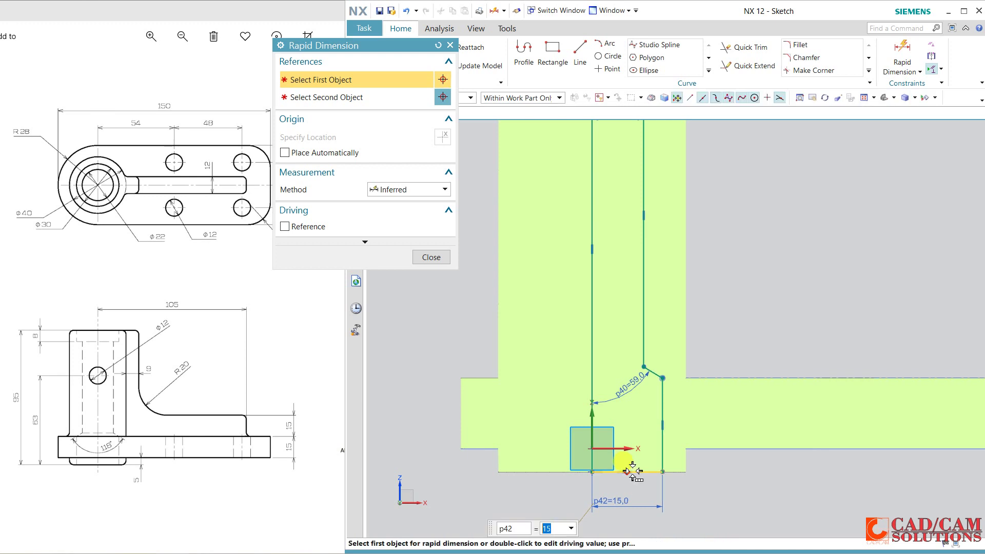
{"action": "left_click", "coordinate": [431, 257]}
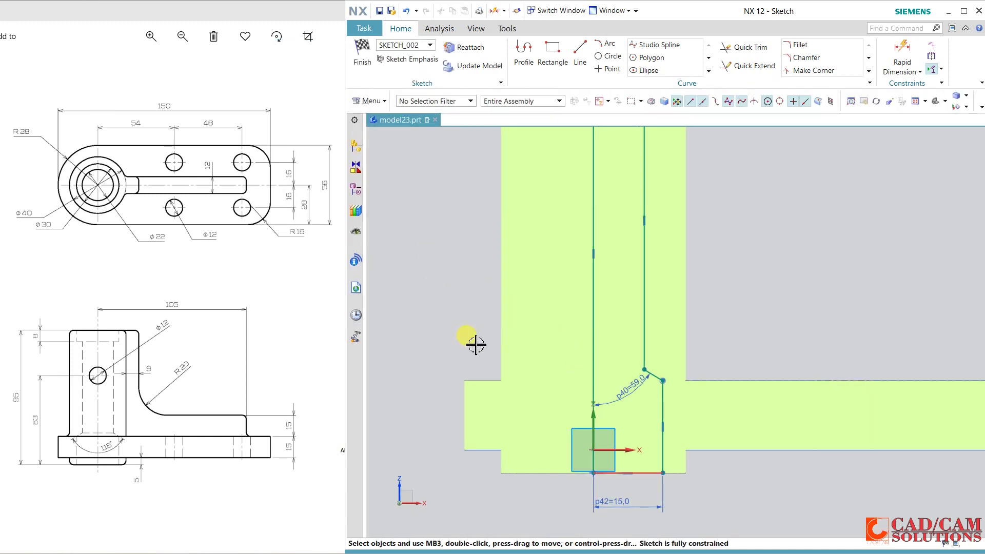
Step: Draw a circle centred on the bore's centreline above the base plate and set its diameter to 12 mm
{"action": "scroll", "coordinate": [477, 343], "scroll_direction": "down", "scroll_amount": 3}
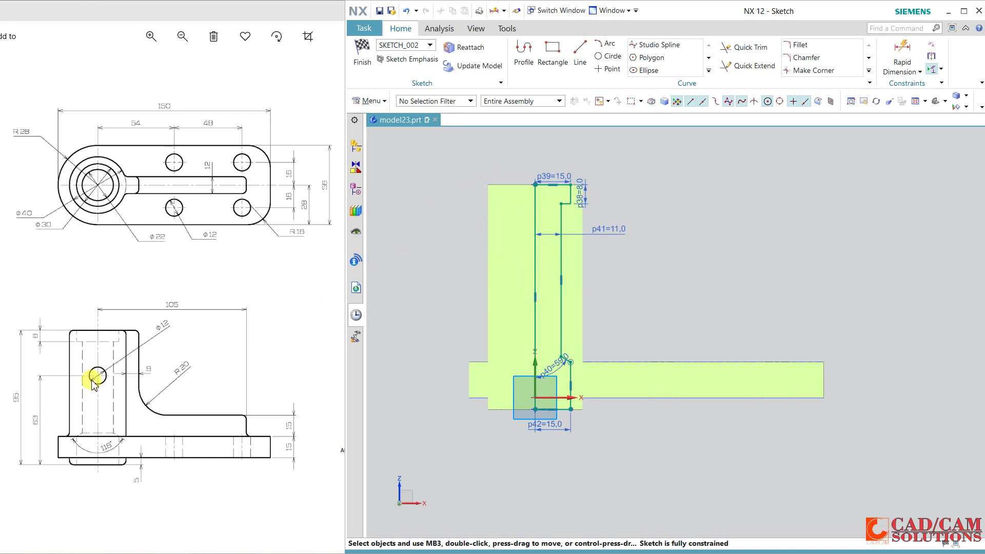
{"action": "left_click", "coordinate": [608, 56]}
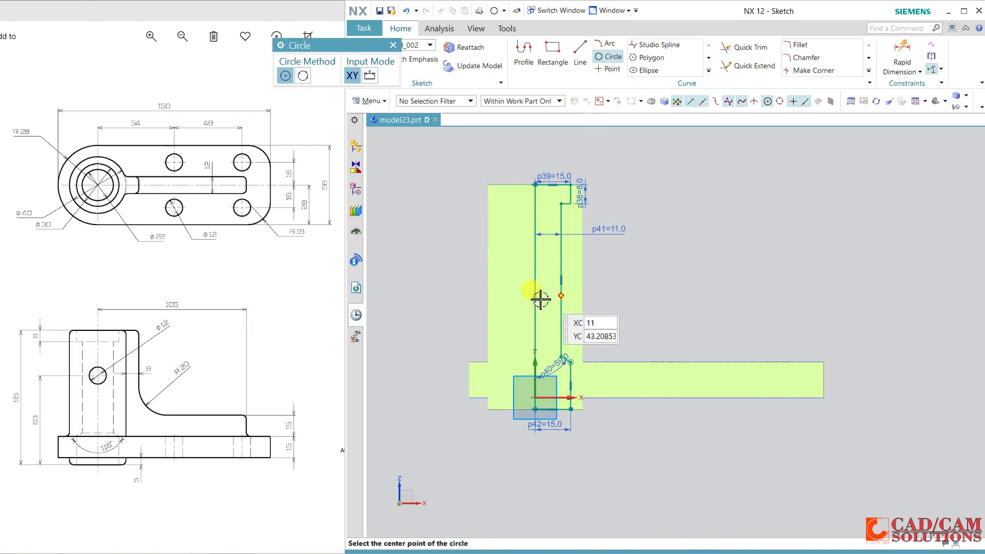
{"action": "left_click", "coordinate": [539, 278]}
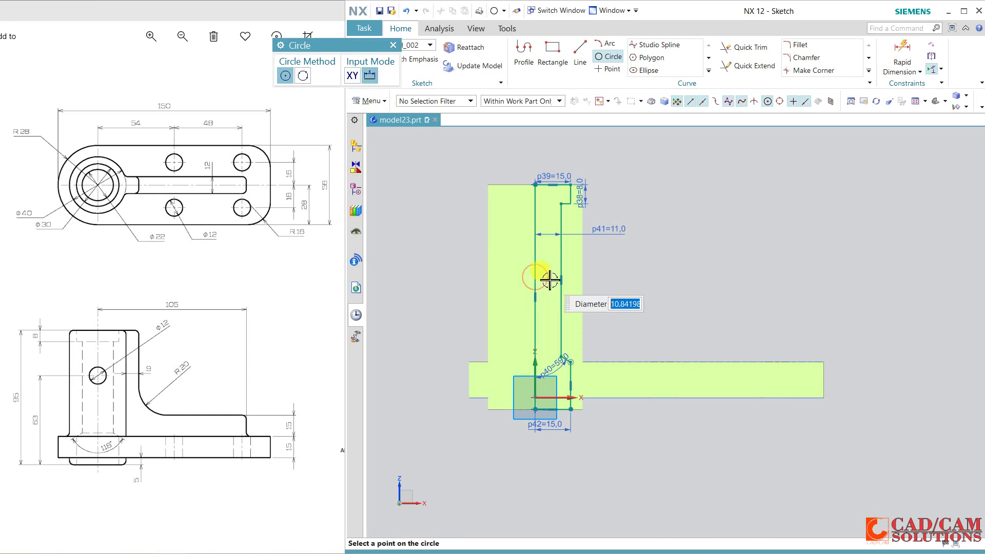
{"action": "left_click", "coordinate": [562, 270]}
{"action": "key", "text": "Escape"}
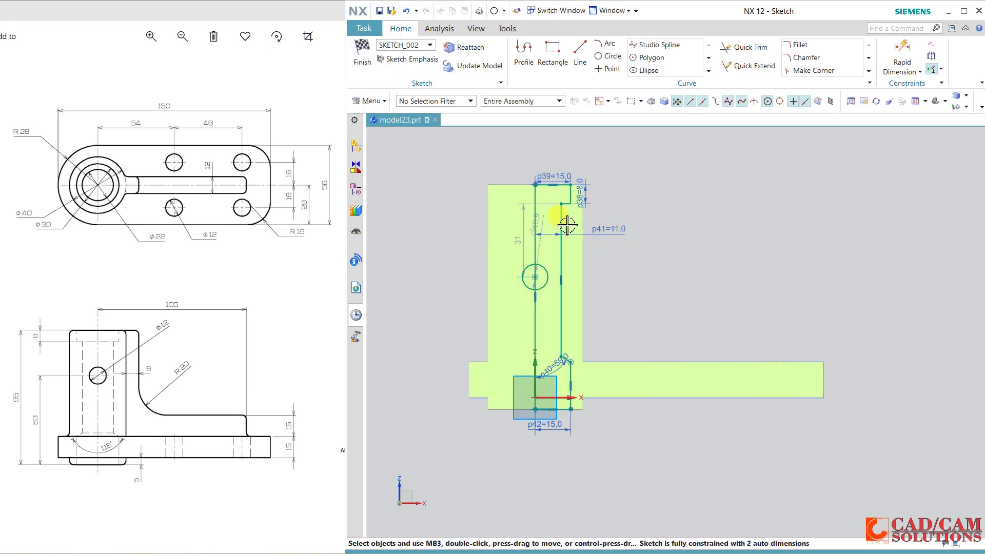
{"action": "double_click", "coordinate": [541, 224]}
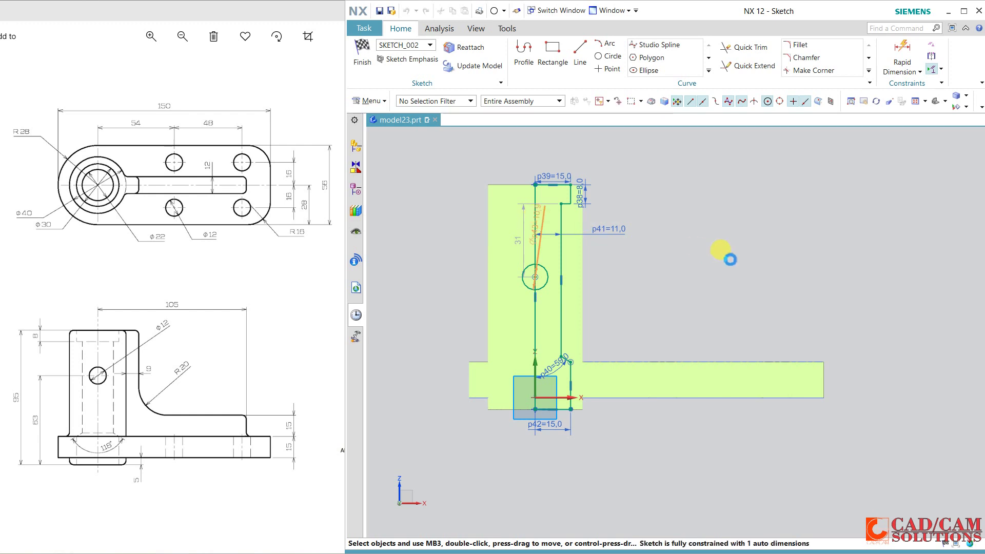
{"action": "type", "text": "12"}
{"action": "key", "text": "Return"}
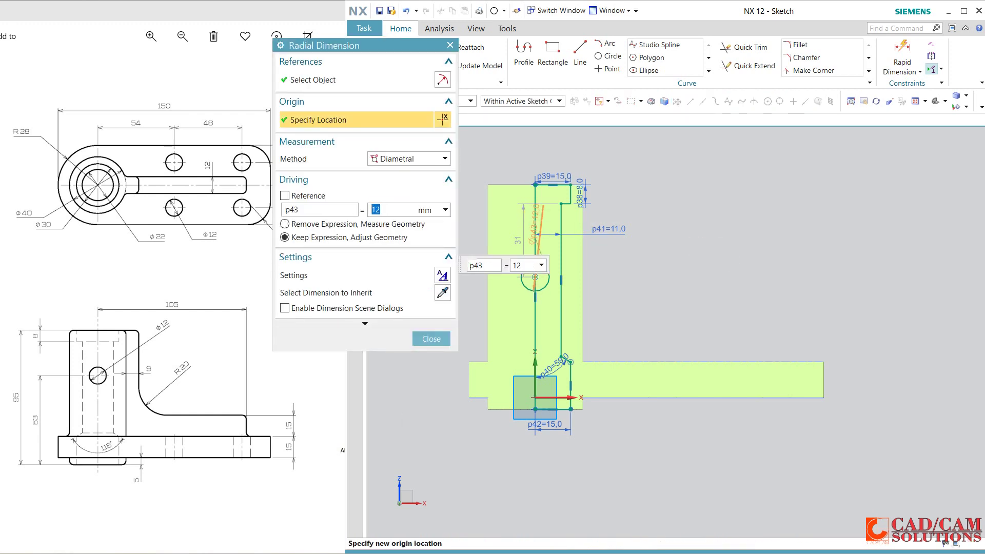
Step: Place the circle's centre 63 mm above the profile's bottom line and finish the sketch
{"action": "left_click", "coordinate": [903, 54]}
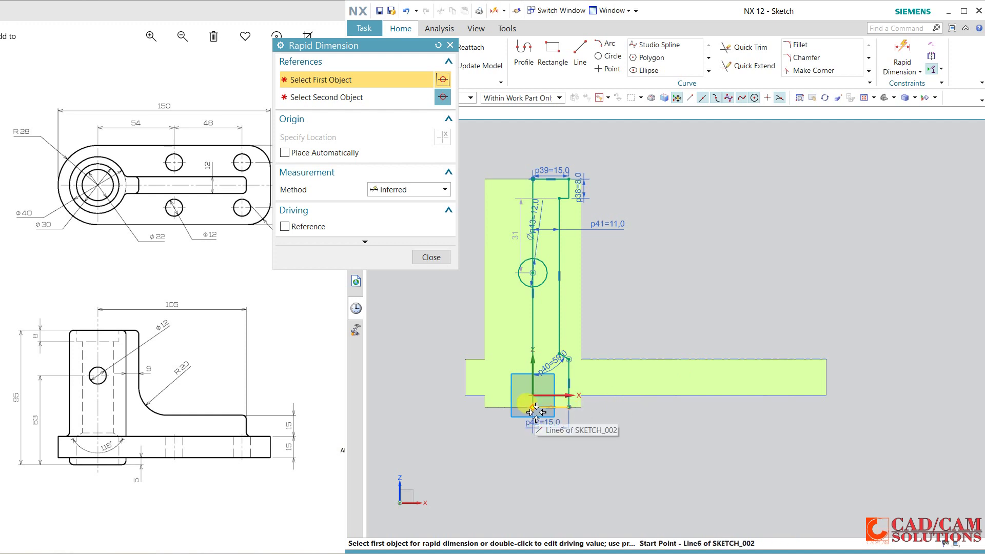
{"action": "left_click", "coordinate": [532, 273]}
{"action": "left_click", "coordinate": [670, 297]}
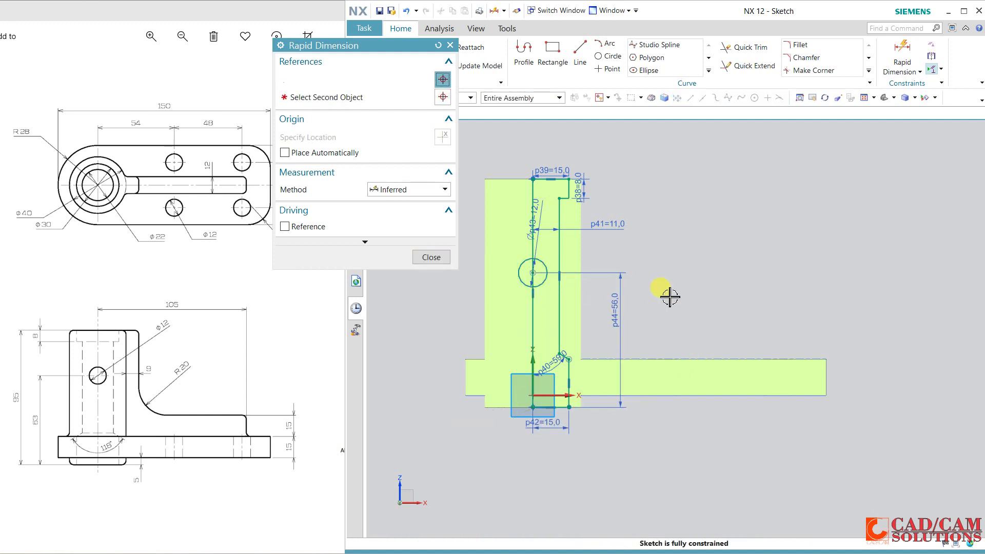
{"action": "type", "text": "63"}
{"action": "key", "text": "Return"}
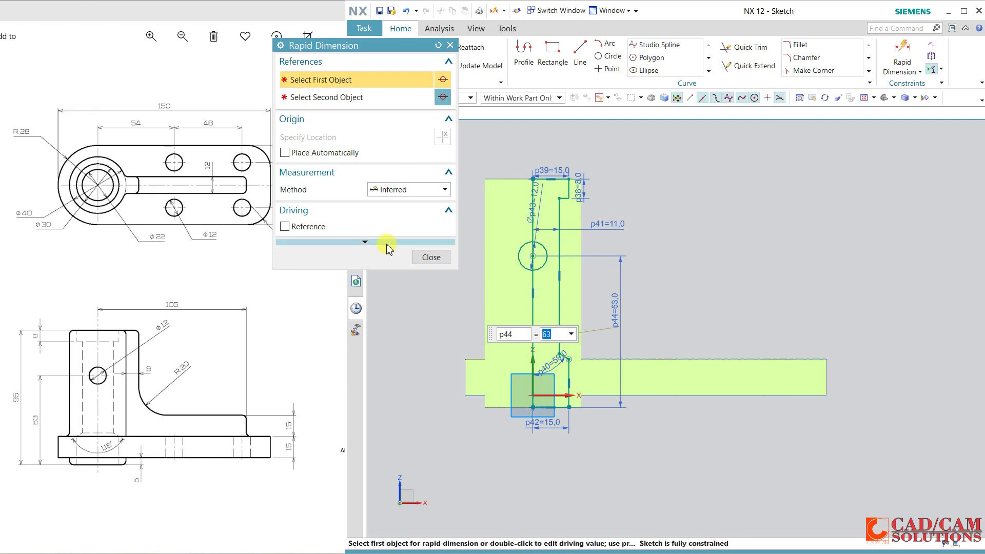
{"action": "left_click", "coordinate": [432, 257]}
{"action": "left_click", "coordinate": [362, 51]}
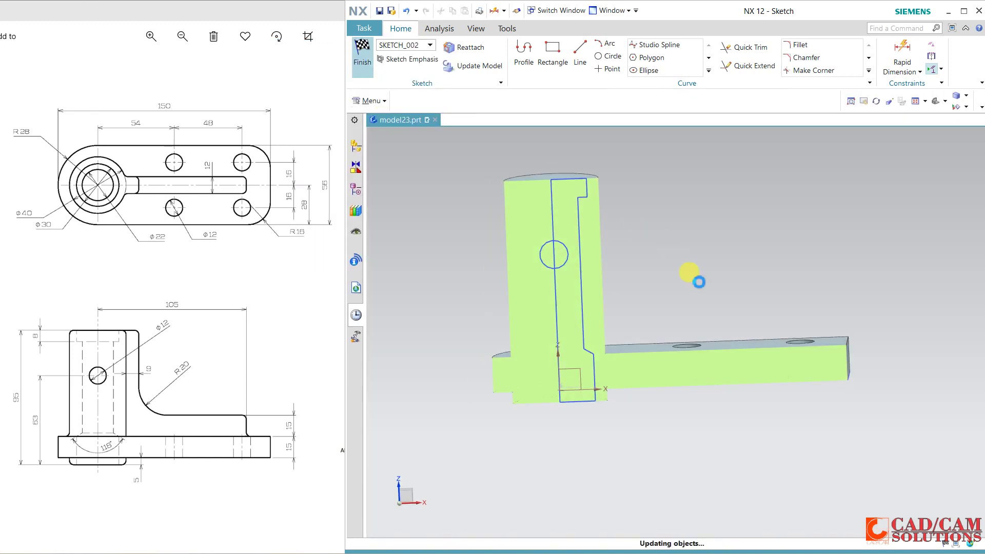
Step: Revolve the connected stepped bore profile about its centreline from 360° to 0°, subtracting it from the cylinder body
{"action": "middle_click_drag", "start_coordinate": [694, 255], "coordinate": [691, 284], "text": "shift"}
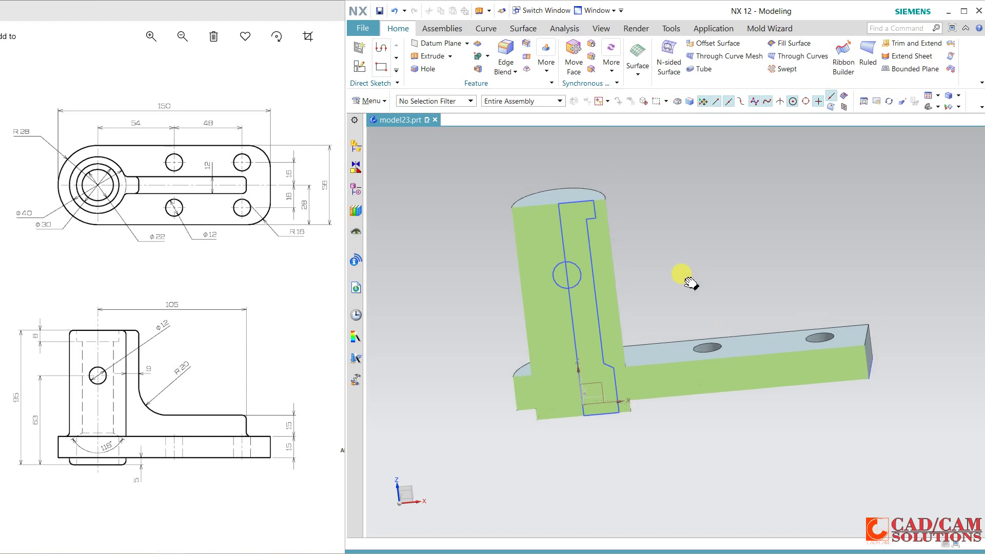
{"action": "left_click", "coordinate": [450, 56]}
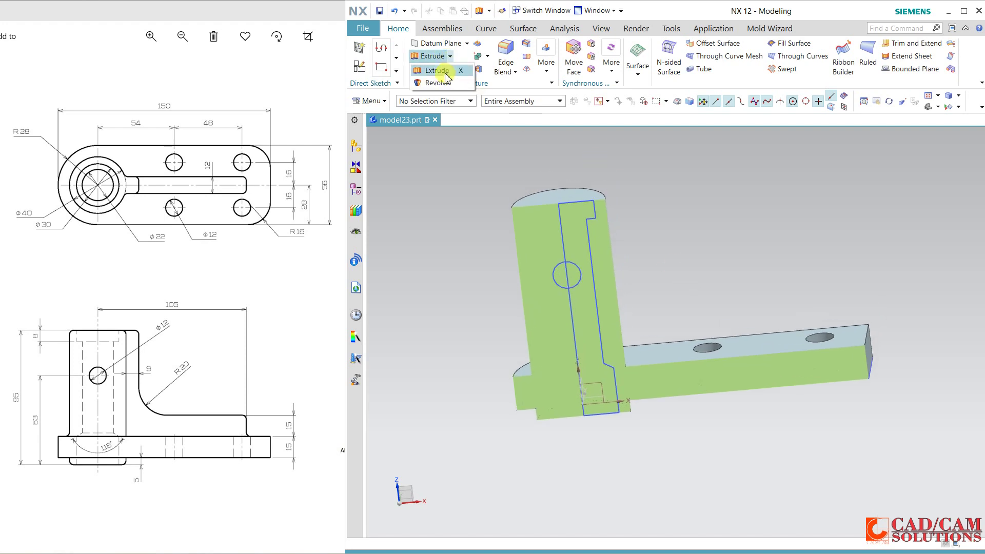
{"action": "left_click", "coordinate": [440, 83]}
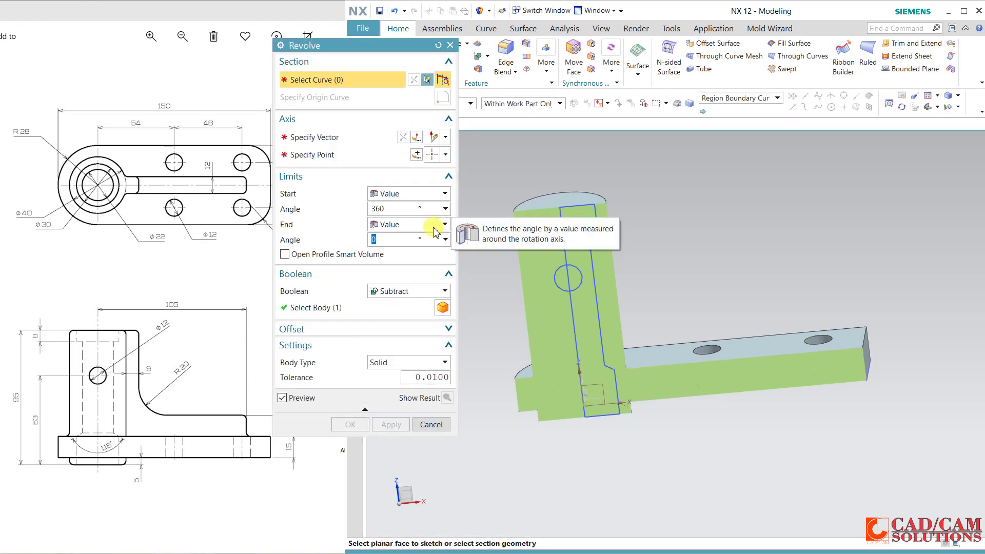
{"action": "left_click", "coordinate": [742, 103]}
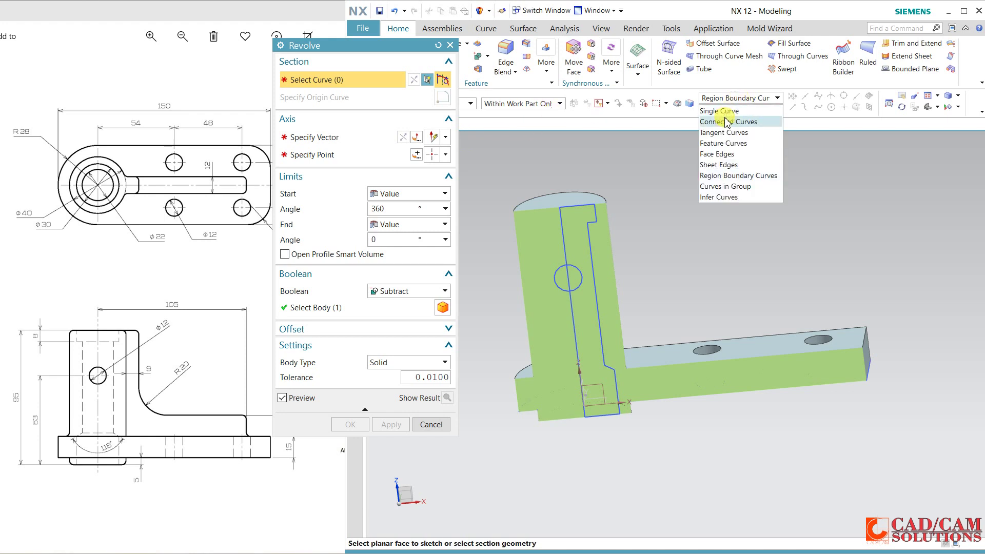
{"action": "left_click", "coordinate": [721, 119]}
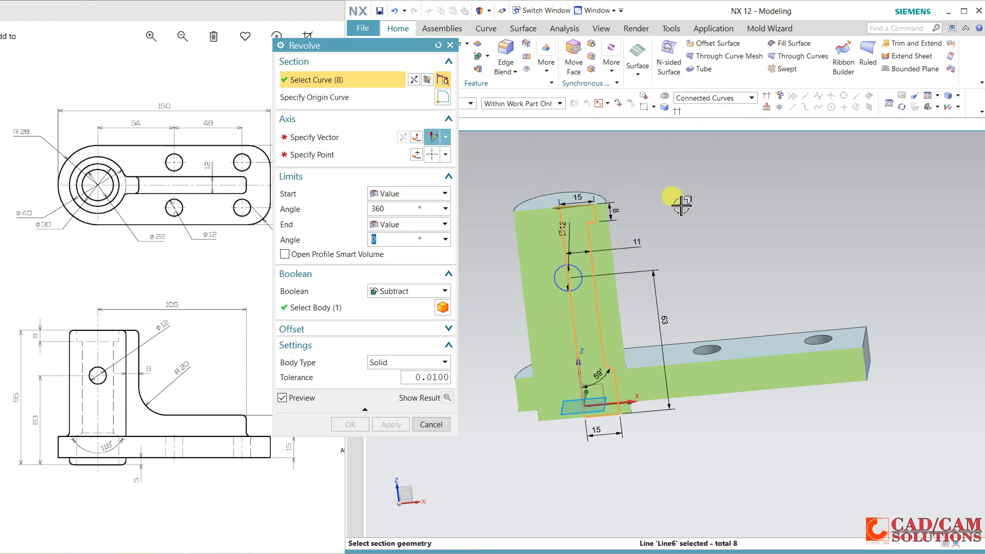
{"action": "left_click", "coordinate": [315, 137]}
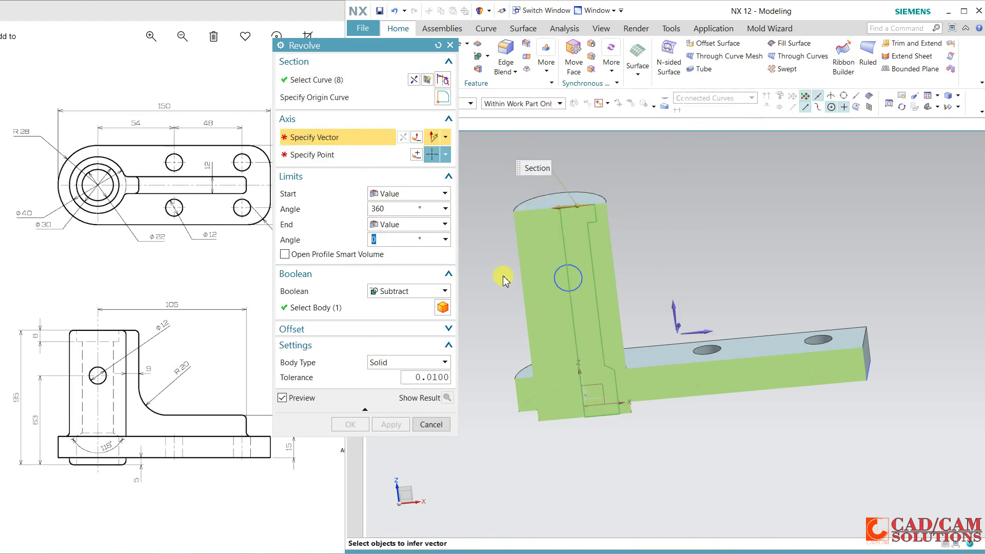
{"action": "left_click", "coordinate": [573, 308]}
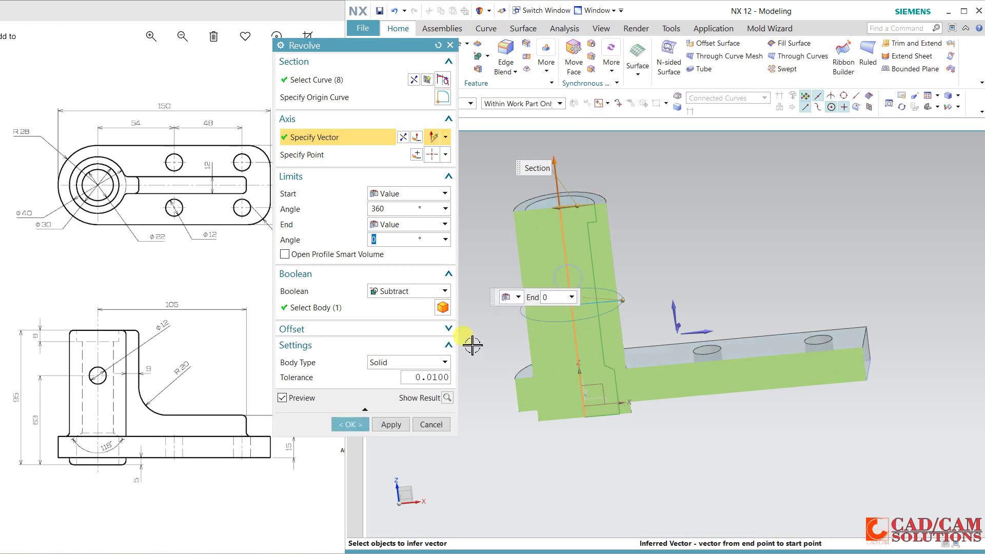
{"action": "left_click", "coordinate": [351, 424]}
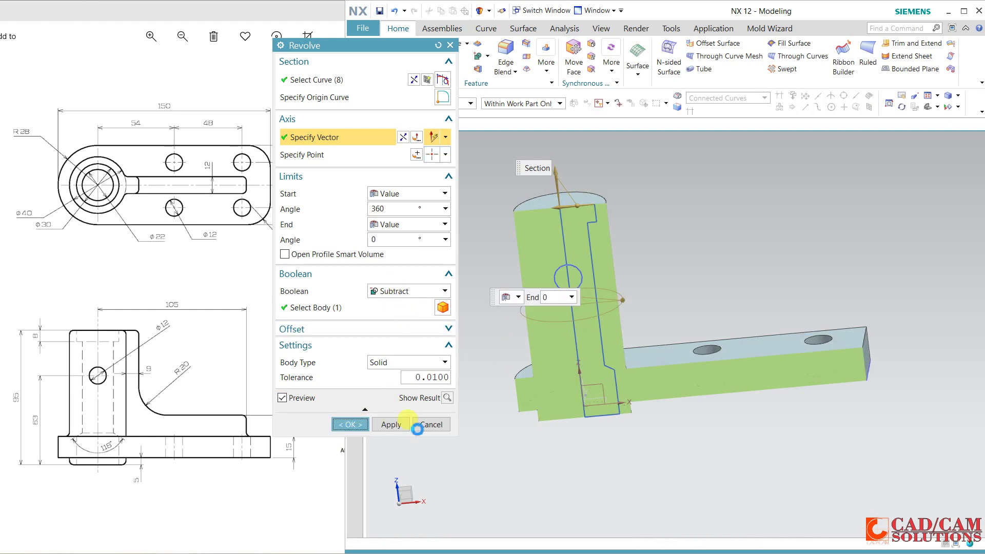
Step: Extrude the 12 mm circle symmetrically by 25 mm and subtract it to cut the cross-hole through the cylinder
{"action": "middle_click_drag", "start_coordinate": [463, 422], "coordinate": [468, 391]}
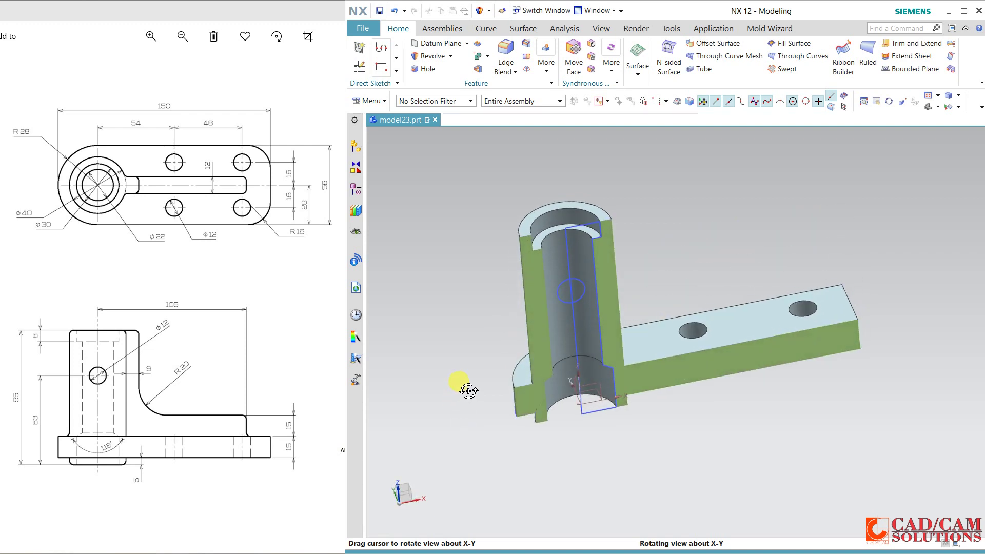
{"action": "left_click", "coordinate": [451, 55]}
{"action": "left_click", "coordinate": [450, 72]}
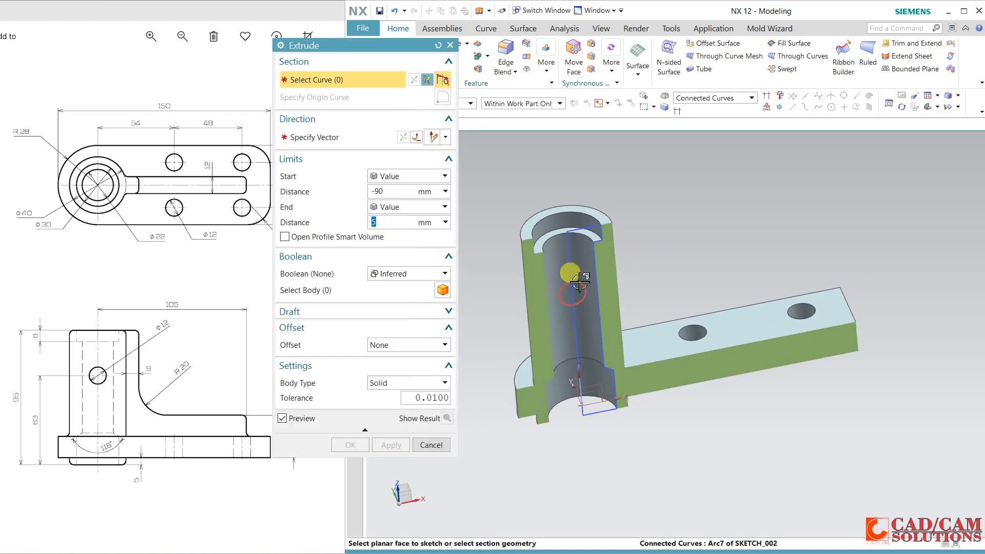
{"action": "left_click", "coordinate": [574, 283]}
{"action": "left_click", "coordinate": [417, 207]}
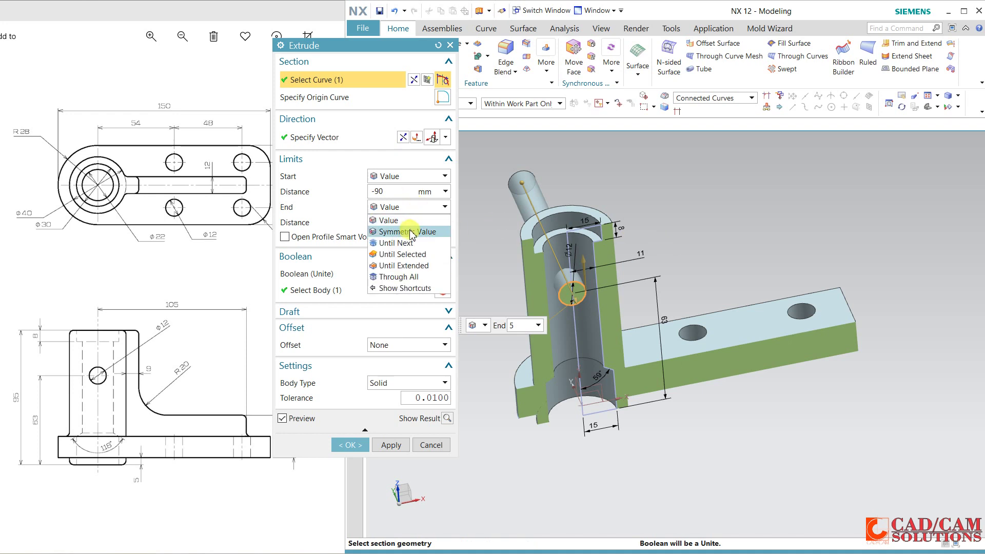
{"action": "left_click", "coordinate": [413, 230]}
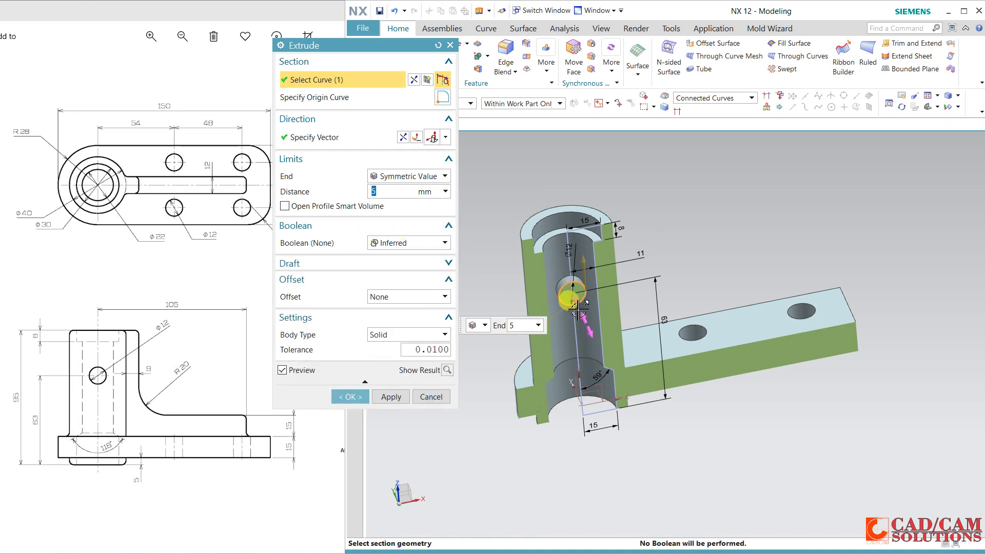
{"action": "left_click_drag", "start_coordinate": [574, 297], "coordinate": [592, 333]}
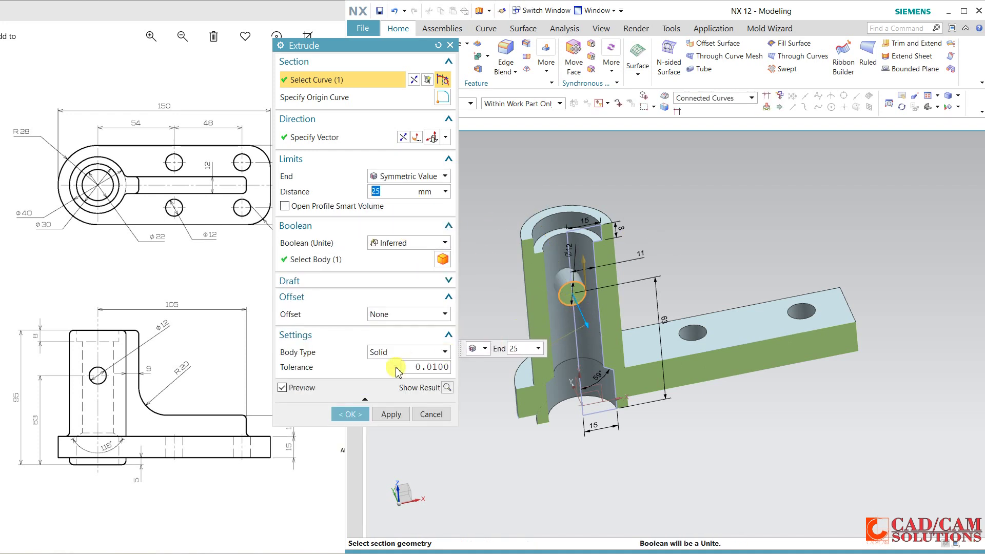
{"action": "left_click", "coordinate": [390, 243]}
{"action": "left_click", "coordinate": [390, 281]}
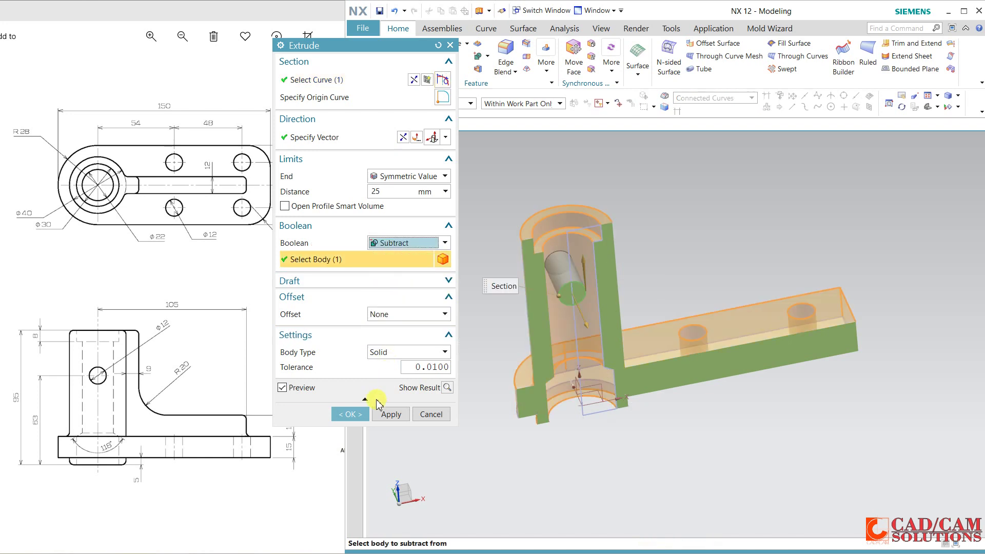
{"action": "left_click", "coordinate": [342, 414]}
Step: Hide the sketch containing the bore profile and the cross-hole circle
{"action": "middle_click_drag", "start_coordinate": [438, 341], "coordinate": [439, 320]}
{"action": "left_click", "coordinate": [574, 301]}
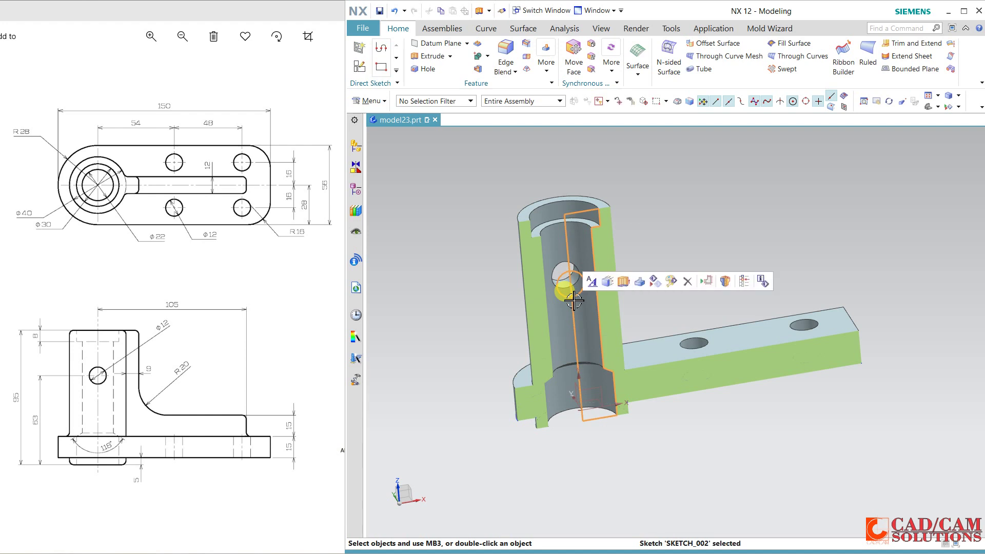
{"action": "left_click", "coordinate": [651, 281]}
{"action": "middle_click_drag", "start_coordinate": [662, 267], "coordinate": [585, 304]}
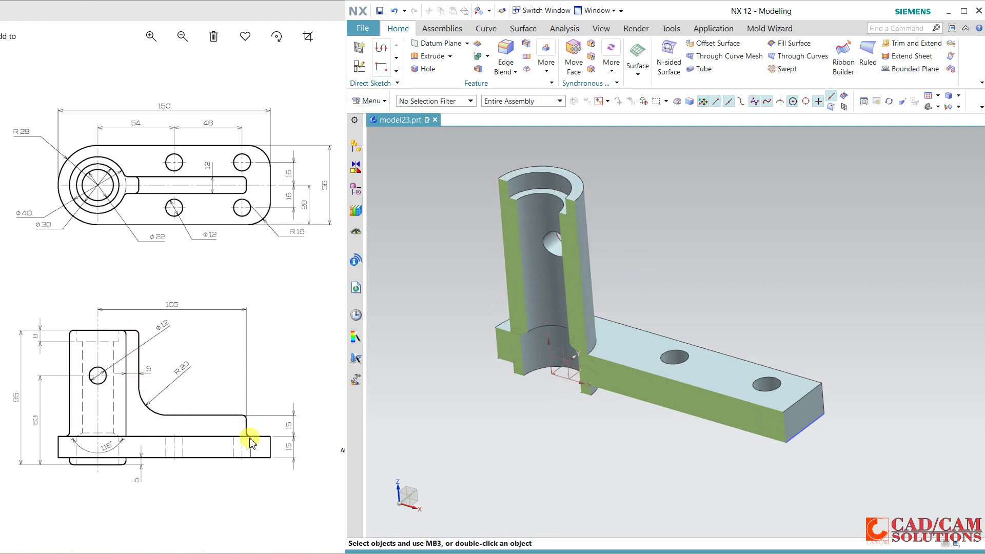
Step: Create a sketch on the part's vertical XZ mid-plane, with the X axis as horizontal reference and the plane normal reversed
{"action": "mouse_move", "coordinate": [501, 418]}
{"action": "middle_mouse_down"}
{"action": "mouse_move", "coordinate": [503, 407]}
{"action": "mouse_move", "coordinate": [520, 408]}
{"action": "mouse_move", "coordinate": [504, 386]}
{"action": "middle_mouse_up"}
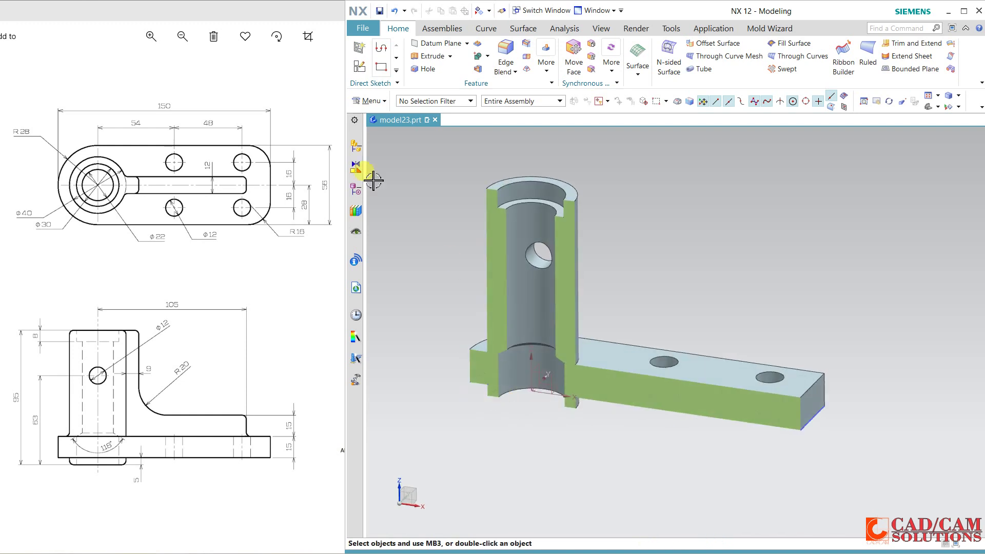
{"action": "left_click", "coordinate": [359, 65]}
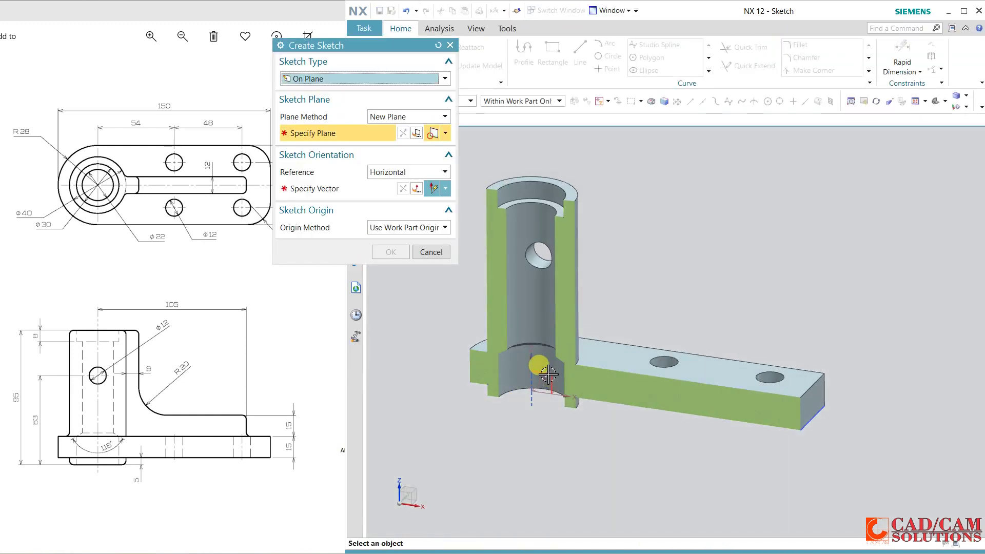
{"action": "left_click", "coordinate": [560, 386]}
{"action": "left_click", "coordinate": [698, 334]}
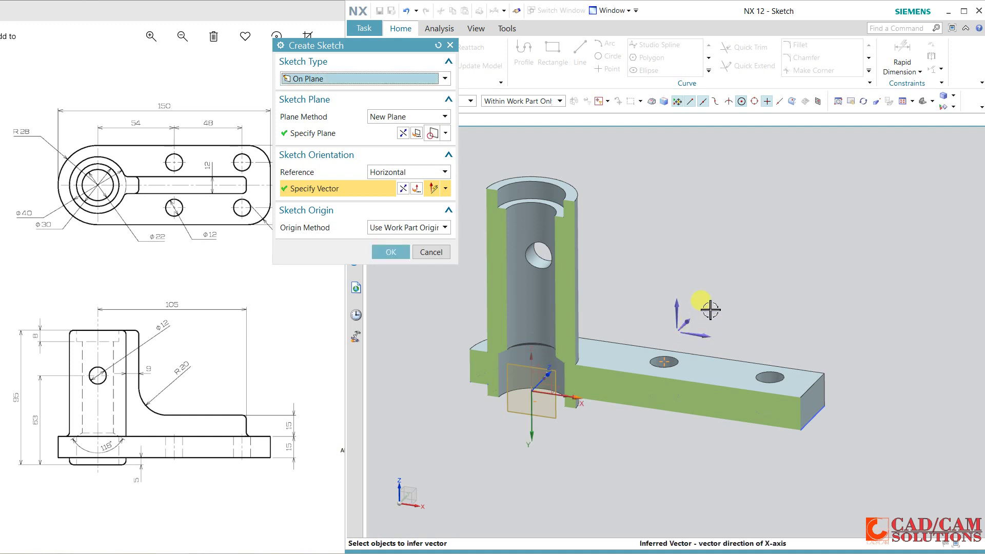
{"action": "left_click", "coordinate": [403, 134]}
{"action": "left_click", "coordinate": [389, 252]}
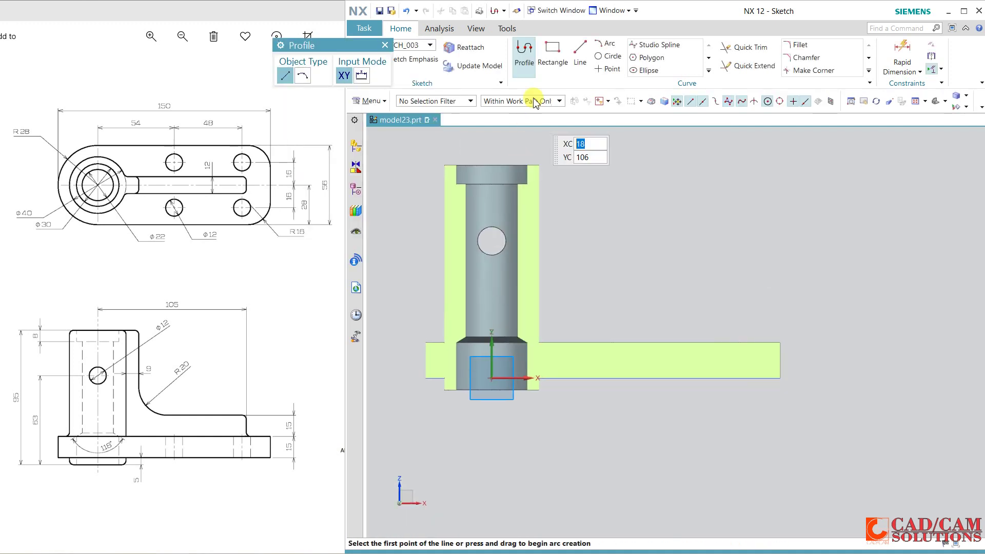
Step: Sketch the stepped rib profile from the cylinder's upper outer corner: about 13 mm across, 58 mm down, 70 mm across and 17 mm down
{"action": "left_click", "coordinate": [540, 166]}
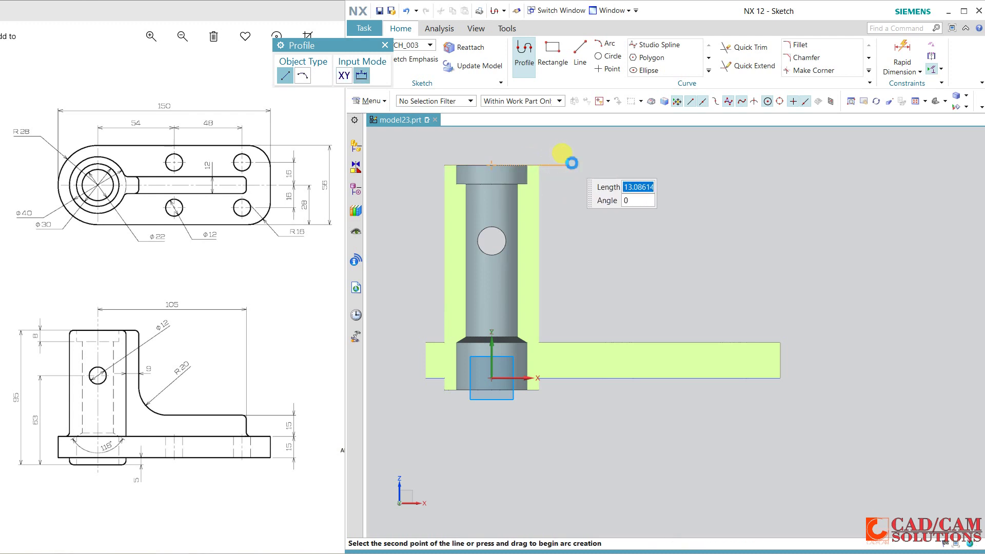
{"action": "left_click", "coordinate": [570, 165]}
{"action": "left_click", "coordinate": [570, 302]}
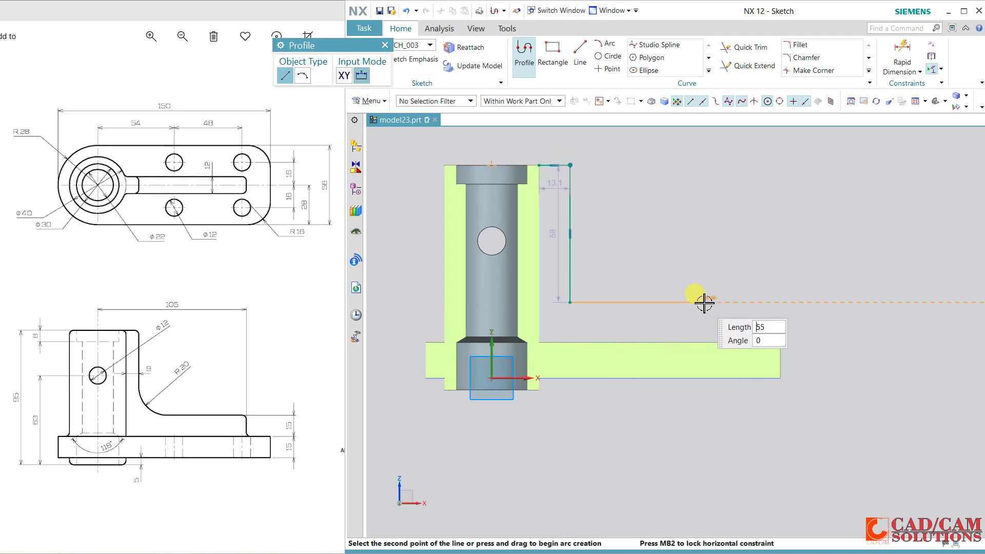
{"action": "left_click", "coordinate": [735, 302]}
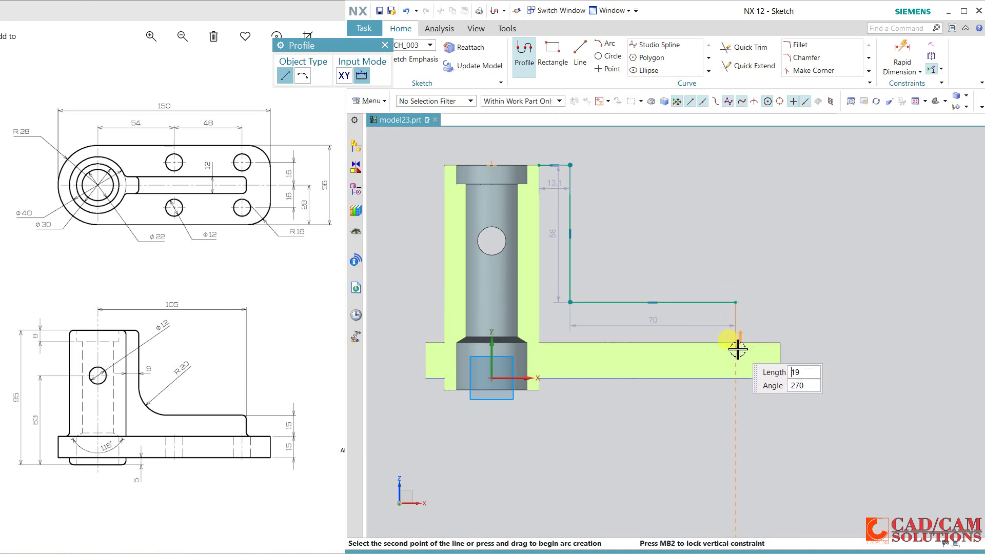
{"action": "type", "text": "17"}
{"action": "key", "text": "Return"}
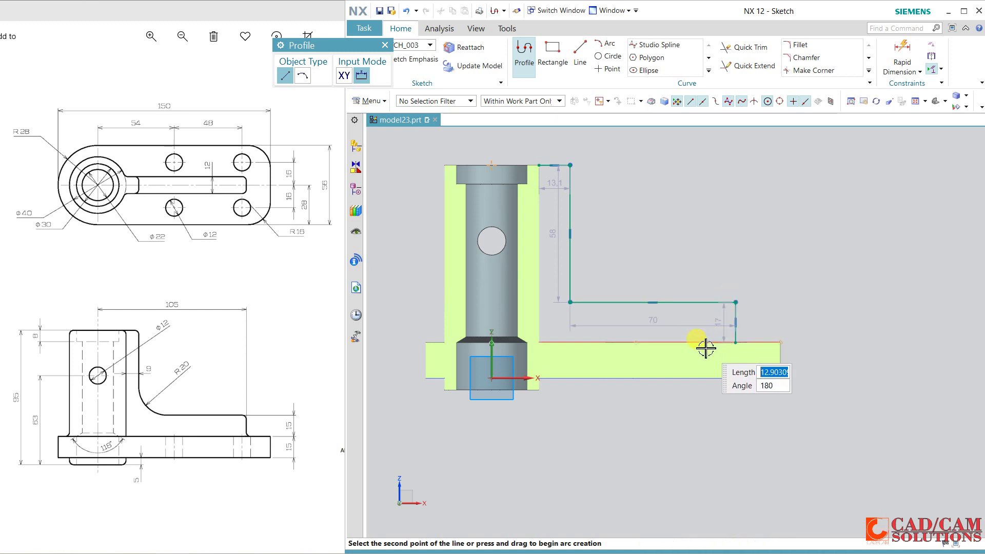
{"action": "key", "text": "Escape"}
{"action": "key", "text": "Escape"}
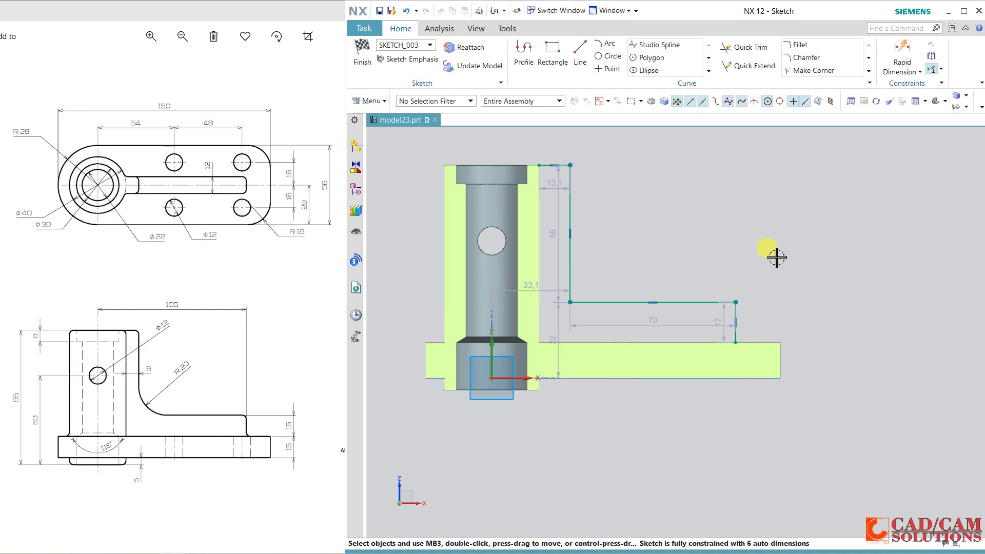
{"action": "left_click", "coordinate": [902, 54]}
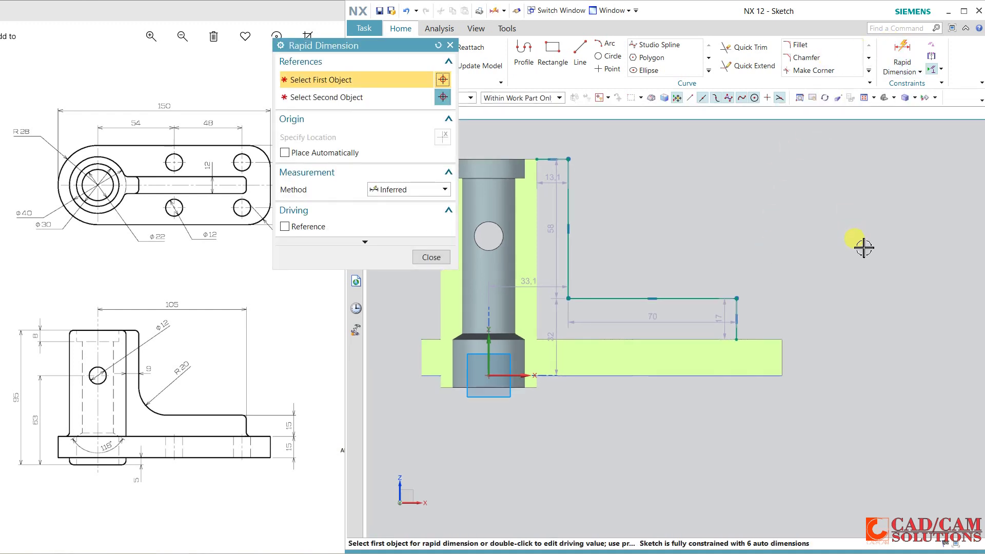
{"action": "left_click", "coordinate": [759, 376]}
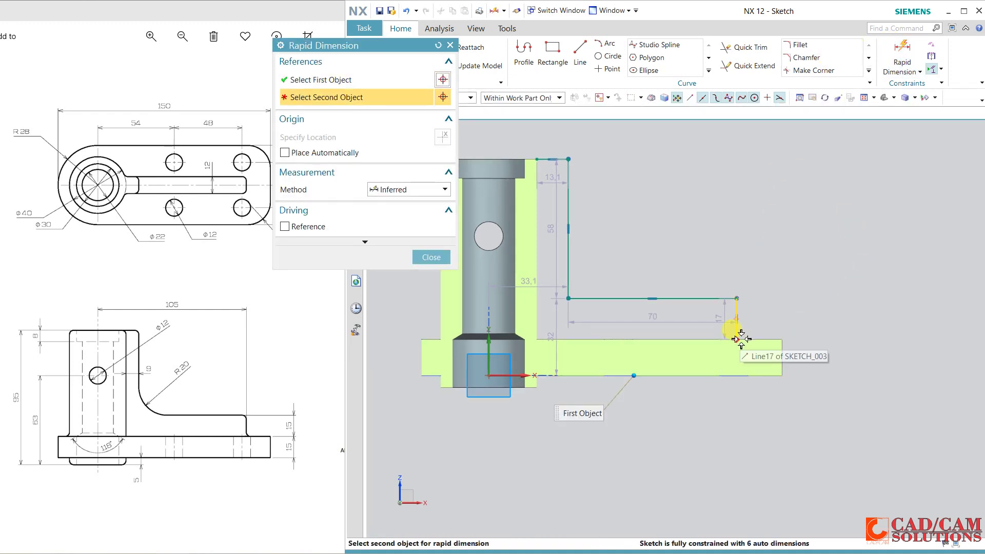
{"action": "left_click", "coordinate": [737, 330]}
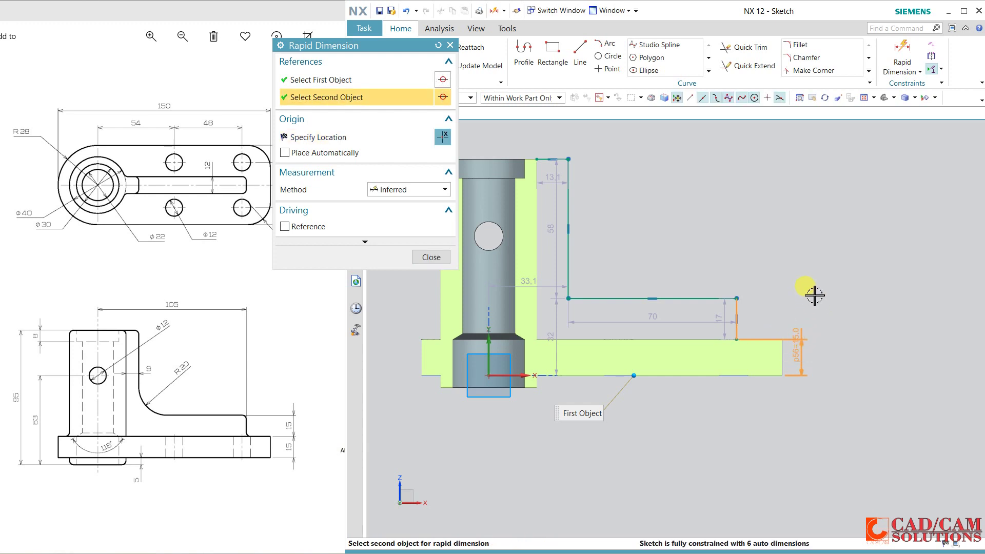
{"action": "scroll", "coordinate": [808, 375], "scroll_direction": "up", "scroll_amount": 1}
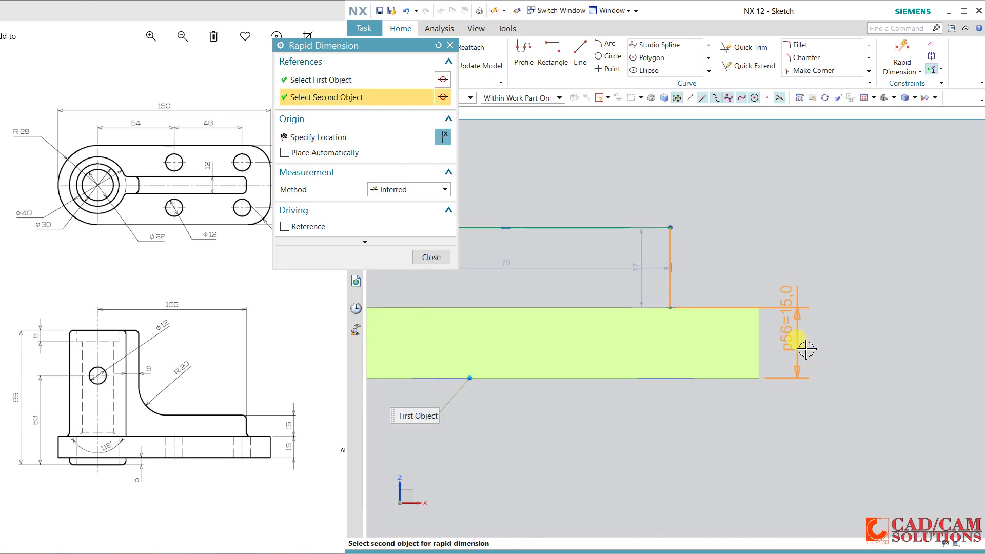
{"action": "left_click", "coordinate": [438, 260]}
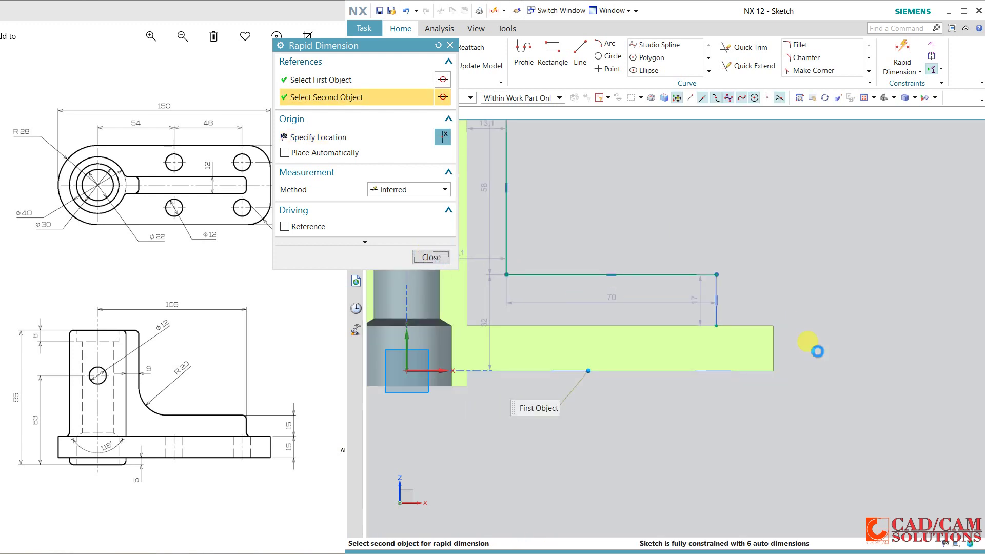
Step: Dimension the rib profile's lower endpoint at 15 mm above the base plate's bottom edge
{"action": "left_click", "coordinate": [890, 57]}
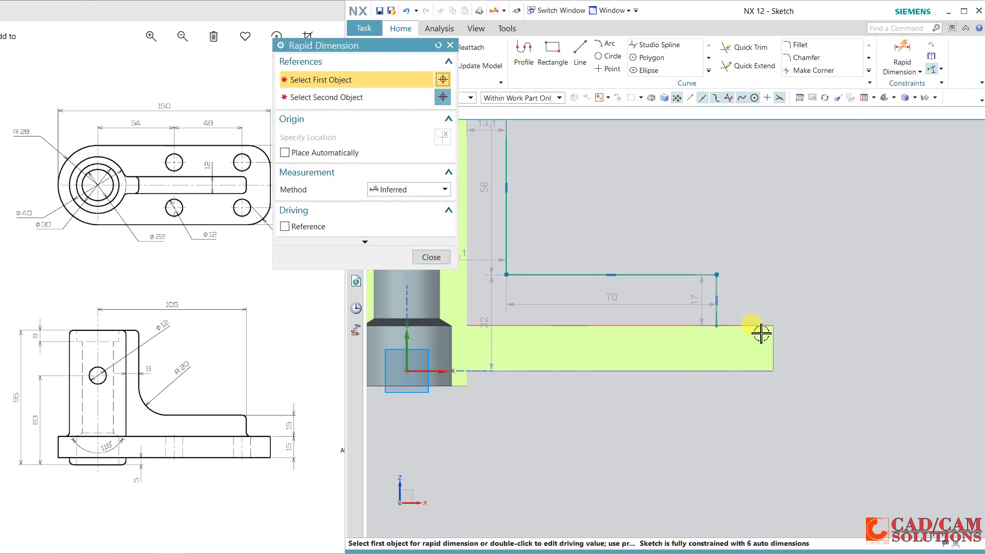
{"action": "left_click", "coordinate": [716, 325]}
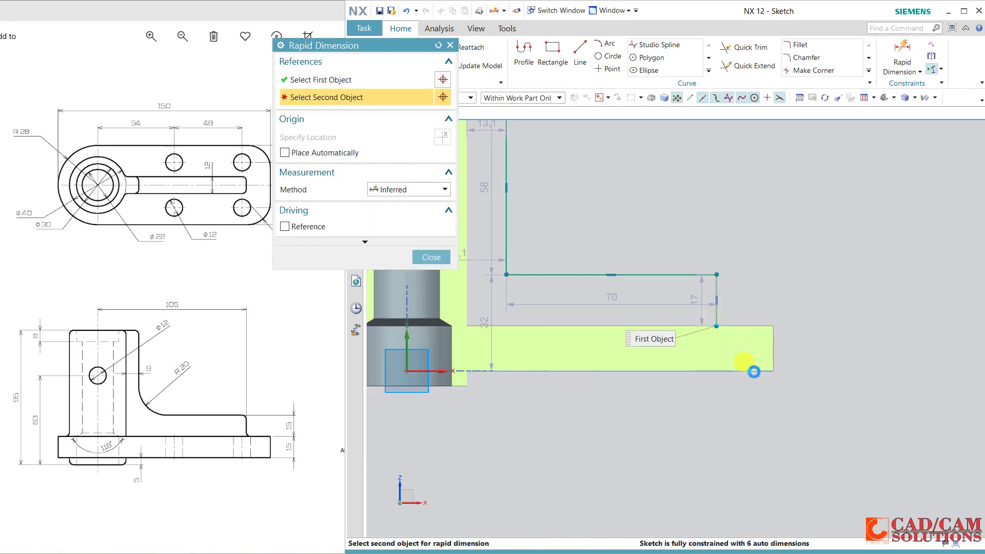
{"action": "left_click", "coordinate": [753, 371]}
{"action": "left_click", "coordinate": [839, 358]}
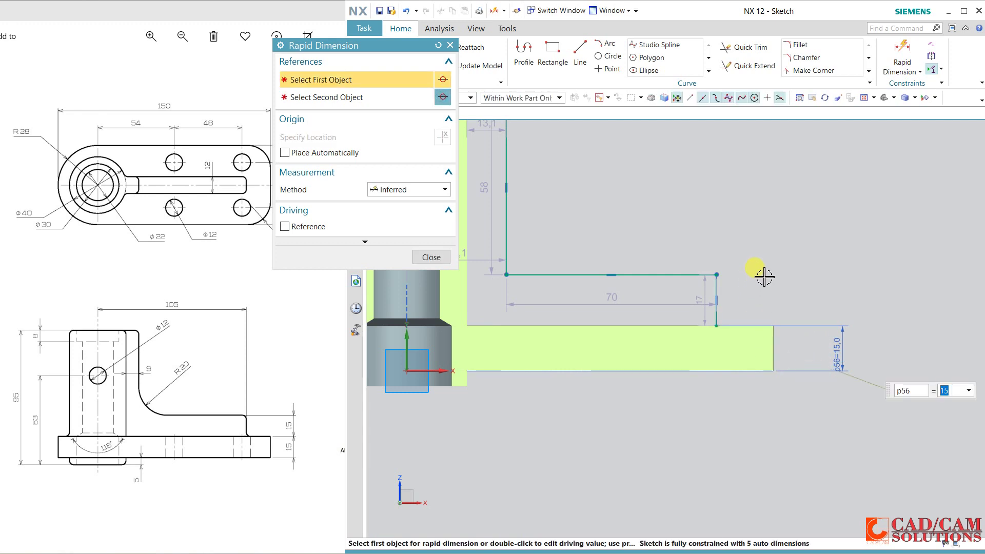
Step: Dimension the rib profile's short outer vertical line at 15 mm
{"action": "left_click", "coordinate": [717, 275]}
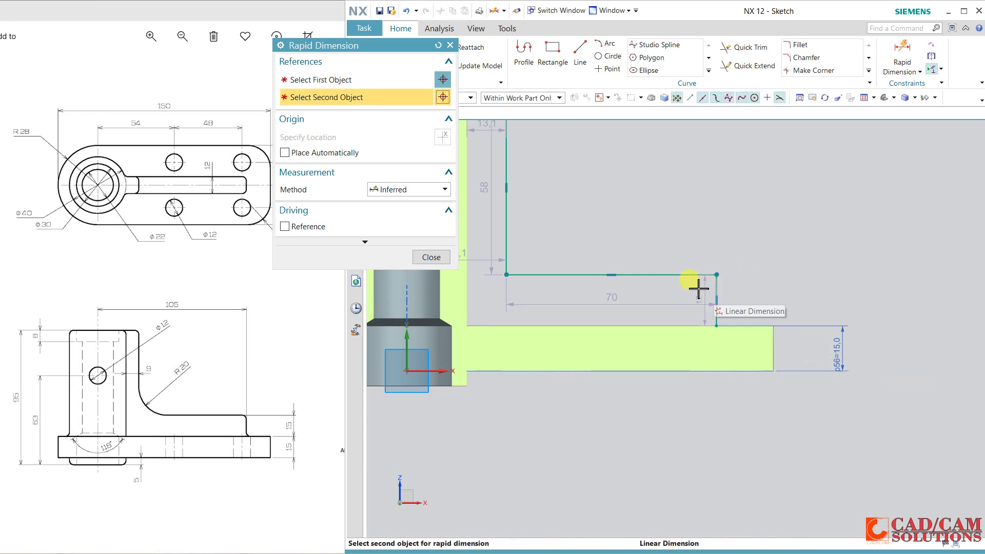
{"action": "left_click", "coordinate": [705, 293]}
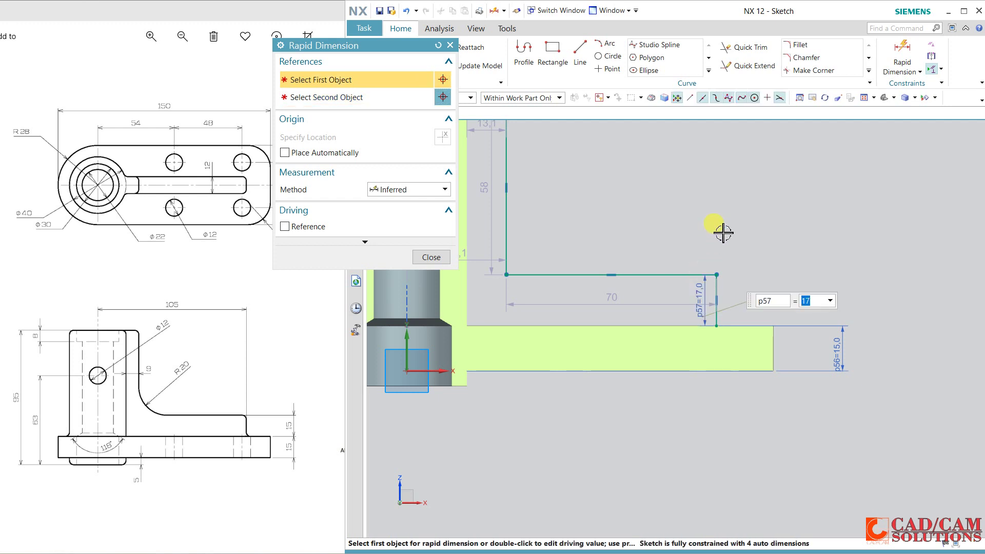
{"action": "type", "text": "15"}
{"action": "key", "text": "Return"}
{"action": "scroll", "coordinate": [724, 232], "scroll_direction": "down", "scroll_amount": 1}
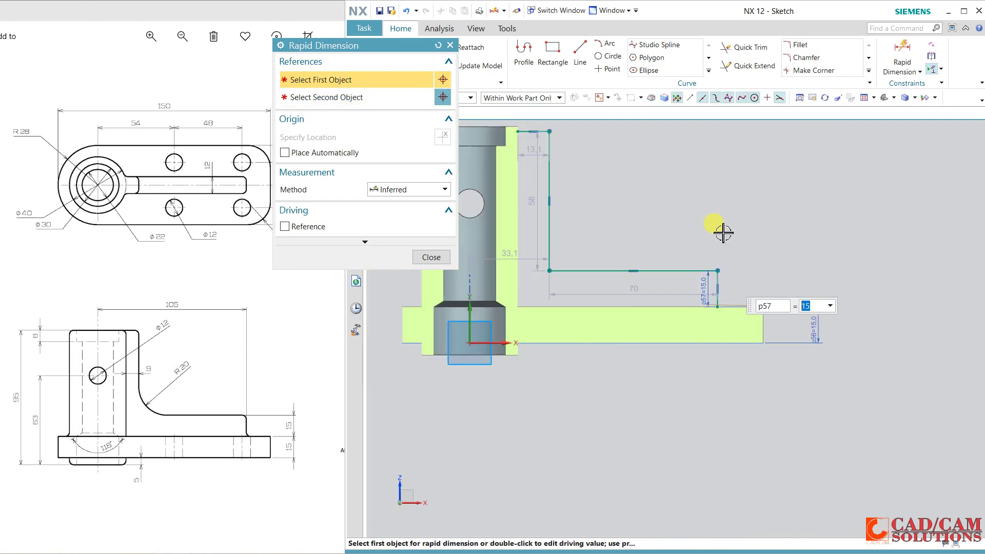
Step: Set the length of the rib profile's upper horizontal line to 9 mm
{"action": "mouse_move", "coordinate": [670, 200]}
{"action": "middle_mouse_down", "text": "shift"}
{"action": "mouse_move", "coordinate": [689, 240]}
{"action": "mouse_move", "coordinate": [687, 288]}
{"action": "middle_mouse_up", "text": "shift"}
{"action": "double_click", "coordinate": [541, 234]}
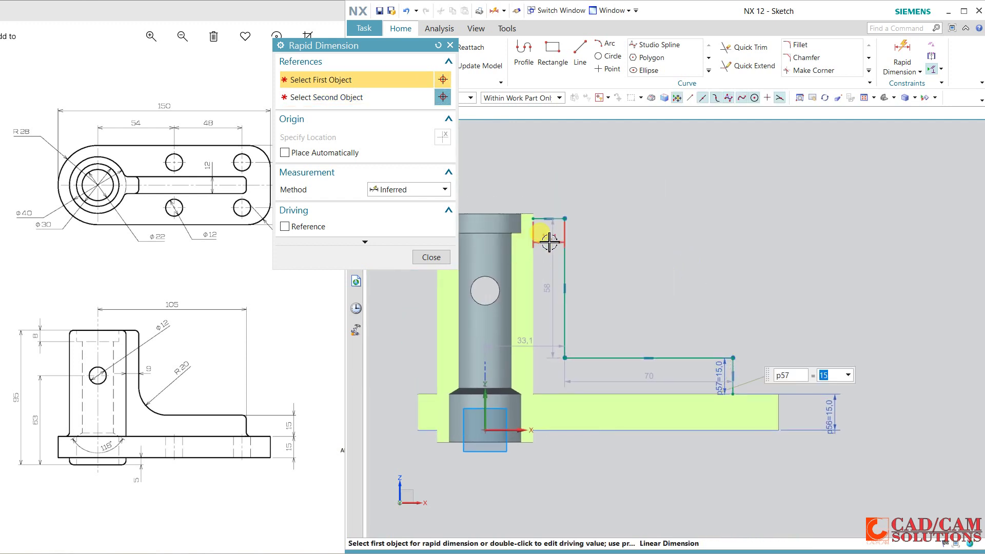
{"action": "type", "text": "9"}
{"action": "key", "text": "Return"}
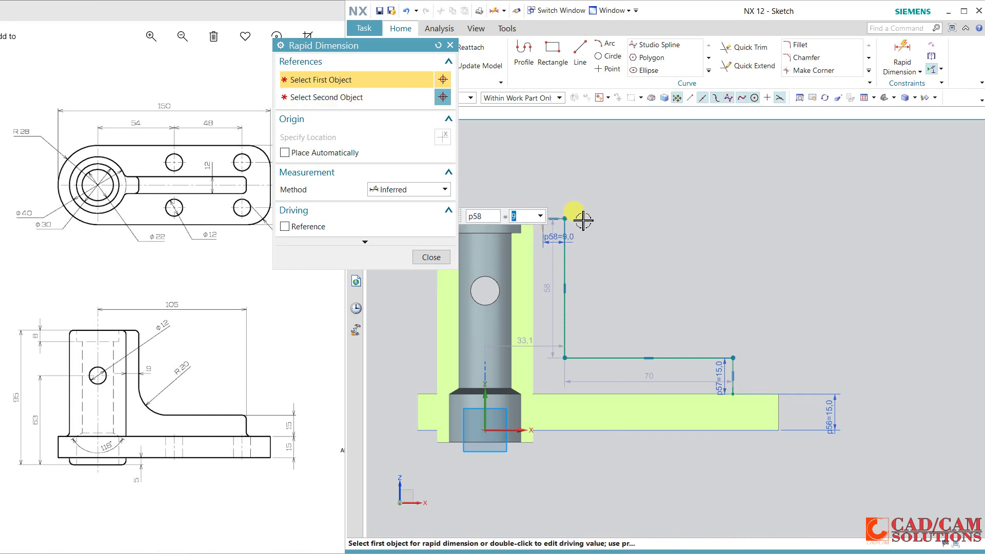
Step: Dimension the start point of the rib profile's upper line at 20 mm horizontally from the centre of the cylinder's top edge
{"action": "left_click_drag", "start_coordinate": [461, 224], "coordinate": [562, 178]}
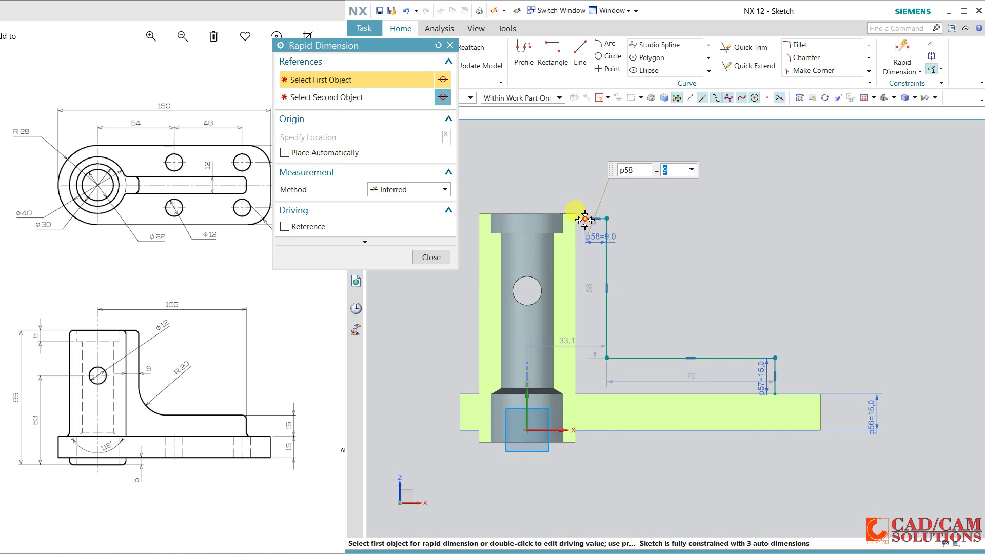
{"action": "left_click", "coordinate": [584, 219]}
{"action": "left_click", "coordinate": [527, 217]}
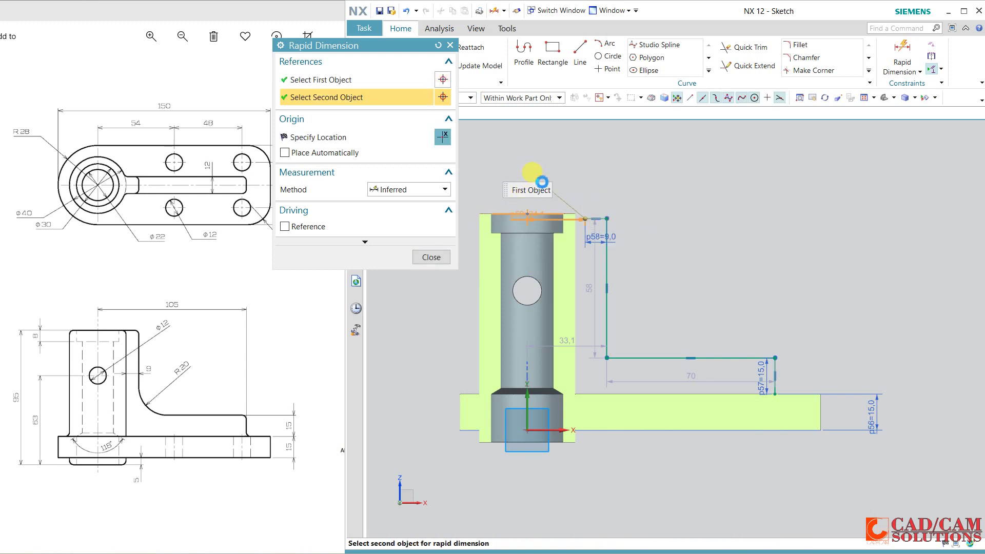
{"action": "left_click", "coordinate": [539, 161]}
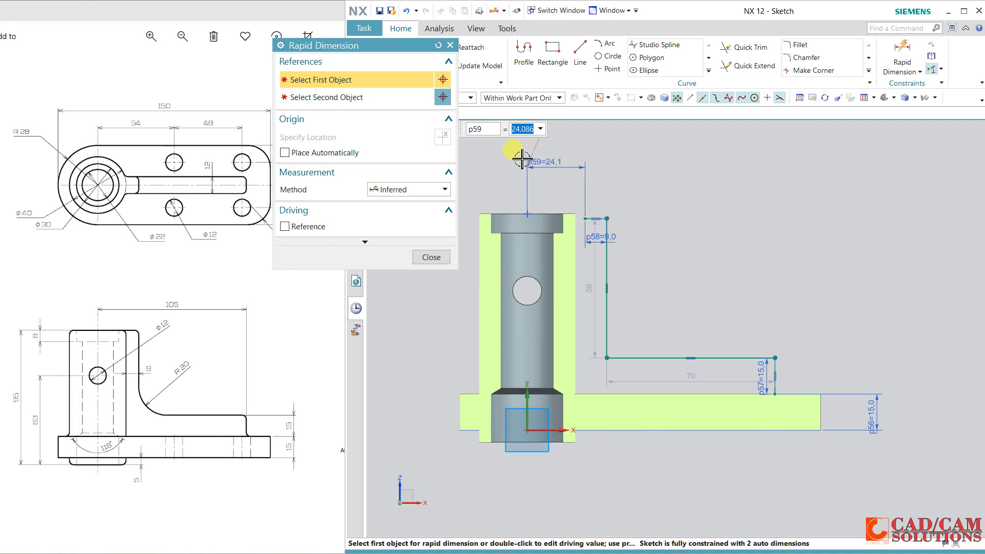
{"action": "key", "text": "Return"}
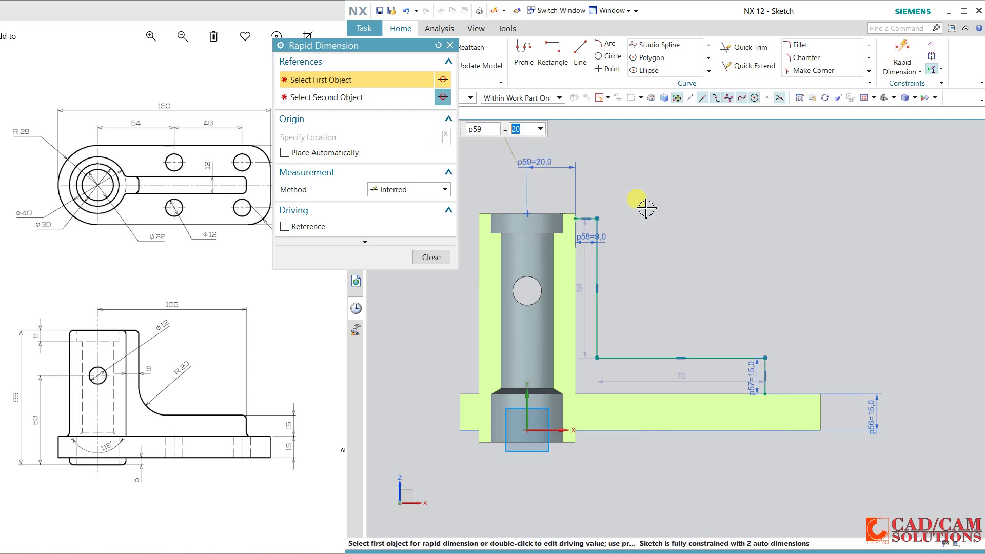
{"action": "middle_click", "coordinate": [647, 209]}
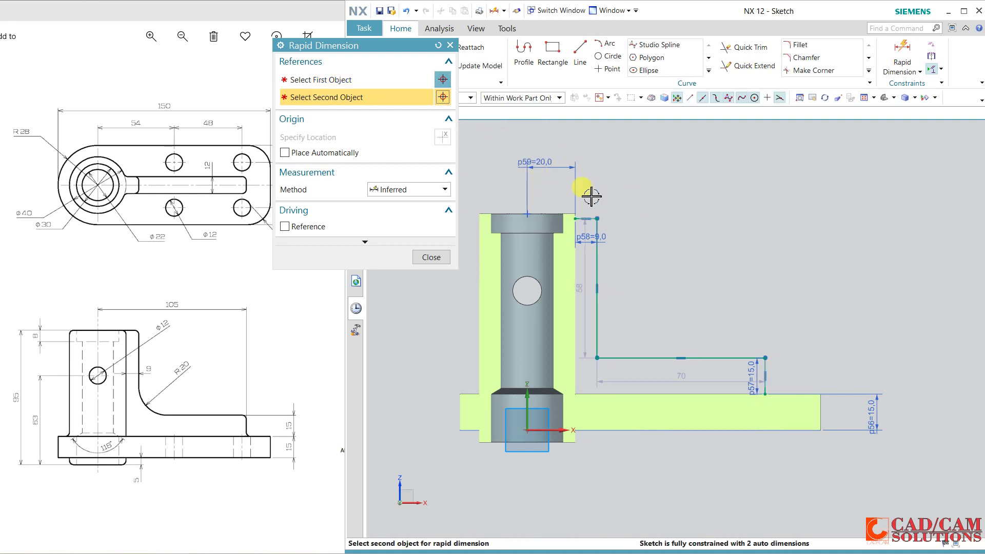
Step: Dimension the vertical offset between the cylinder's top edge and the rib profile's upper line as 0 mm
{"action": "left_click", "coordinate": [352, 81]}
{"action": "scroll", "coordinate": [586, 200], "scroll_direction": "up", "scroll_amount": 3}
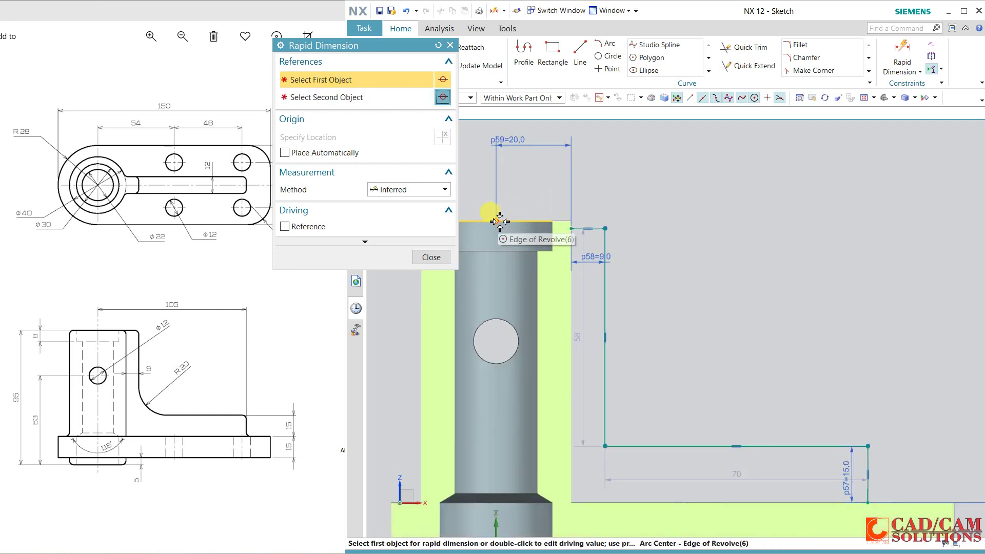
{"action": "left_click", "coordinate": [499, 222]}
{"action": "left_click", "coordinate": [599, 228]}
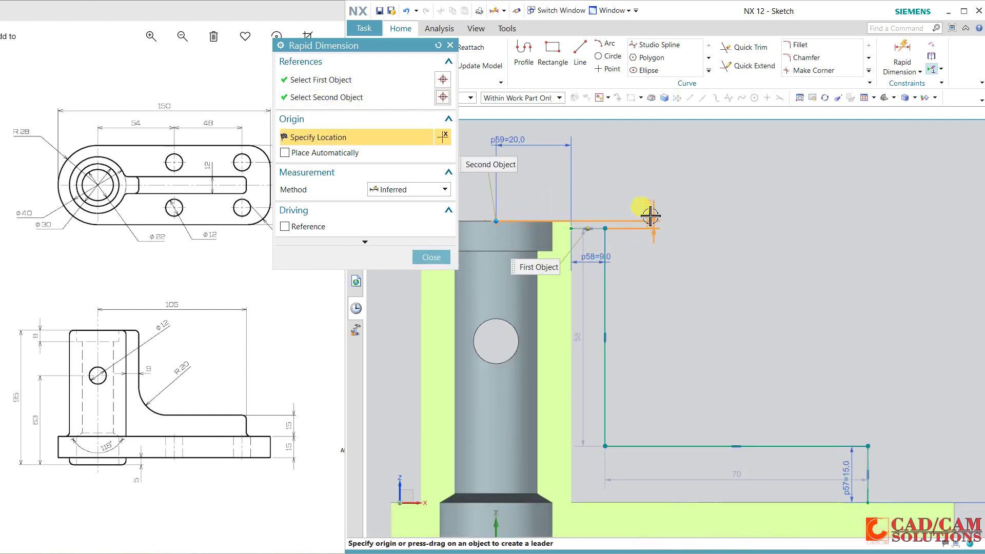
{"action": "left_click", "coordinate": [654, 206]}
{"action": "type", "text": "0"}
{"action": "key", "text": "Return"}
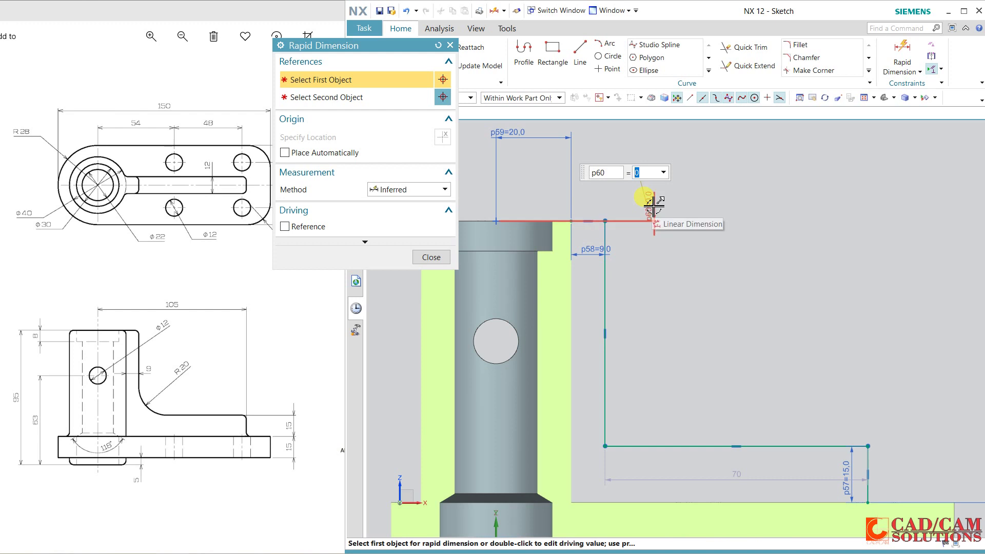
{"action": "scroll", "coordinate": [681, 250], "scroll_direction": "down", "scroll_amount": 2}
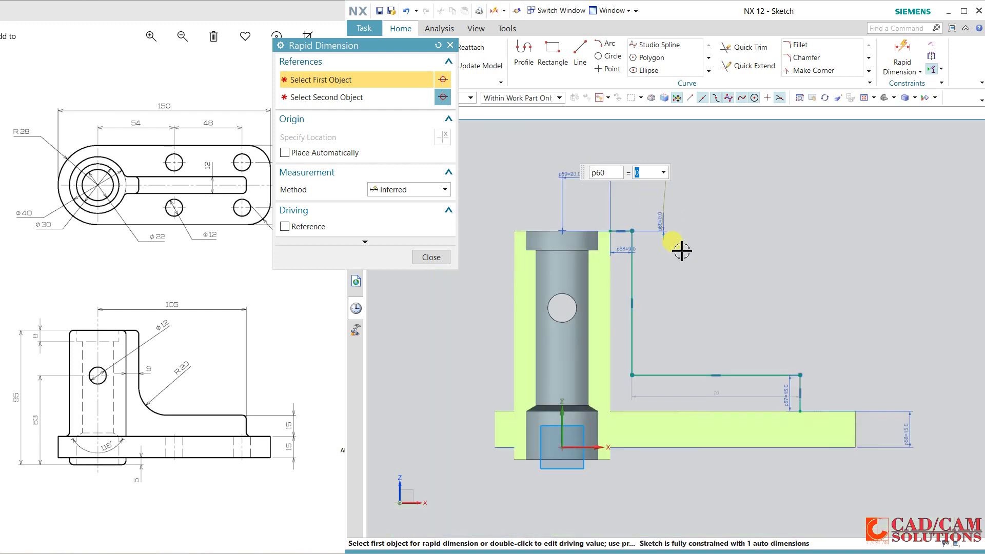
{"action": "middle_click", "coordinate": [738, 302]}
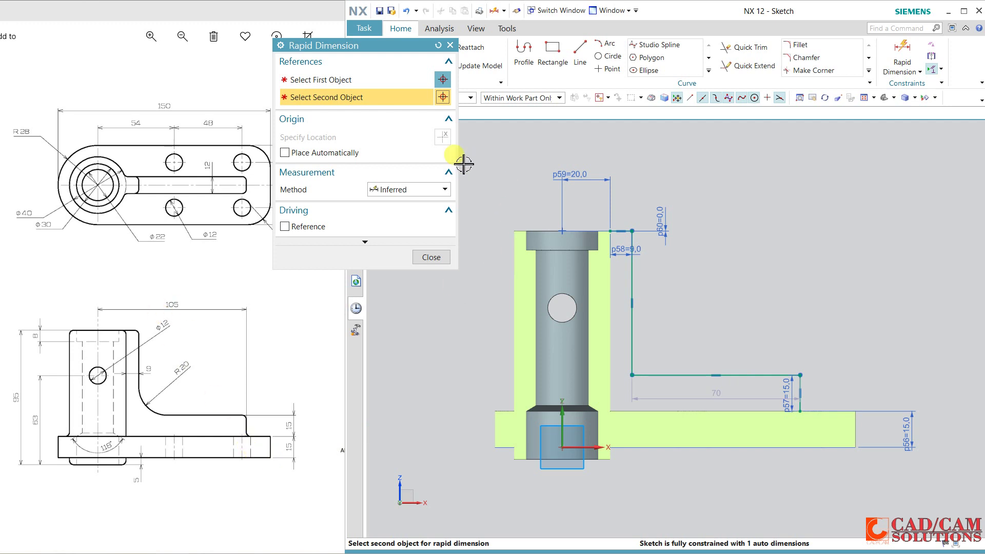
Step: Dimension the rib profile's outer vertical line at 105 mm from the centre of the cylinder's top edge
{"action": "left_click", "coordinate": [365, 81]}
{"action": "left_click", "coordinate": [563, 231]}
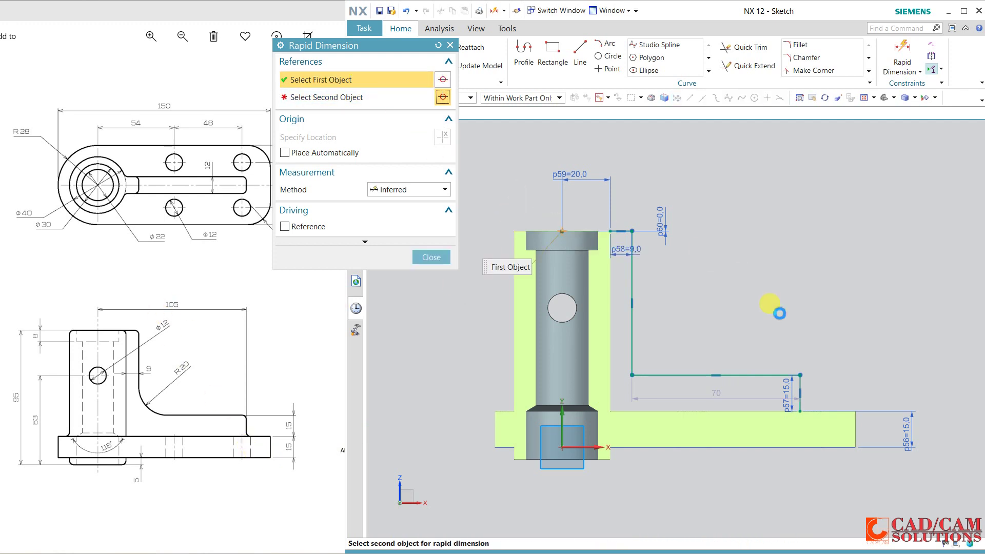
{"action": "left_click", "coordinate": [801, 392]}
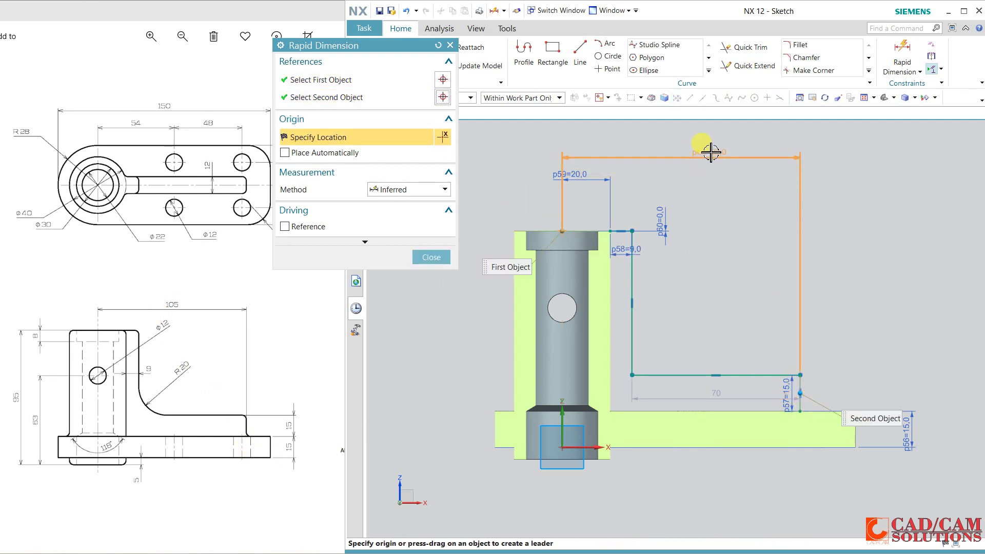
{"action": "left_click", "coordinate": [711, 152]}
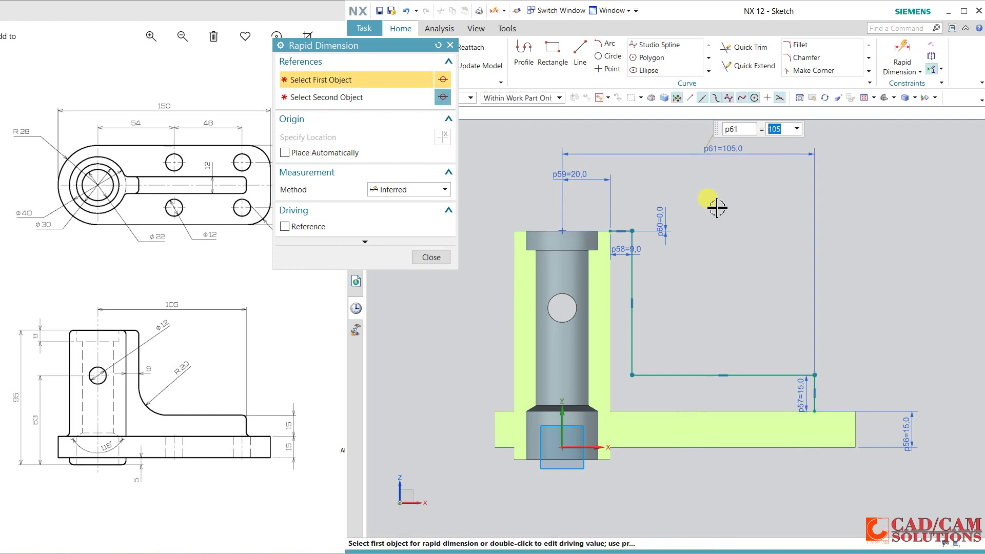
{"action": "left_click", "coordinate": [431, 257]}
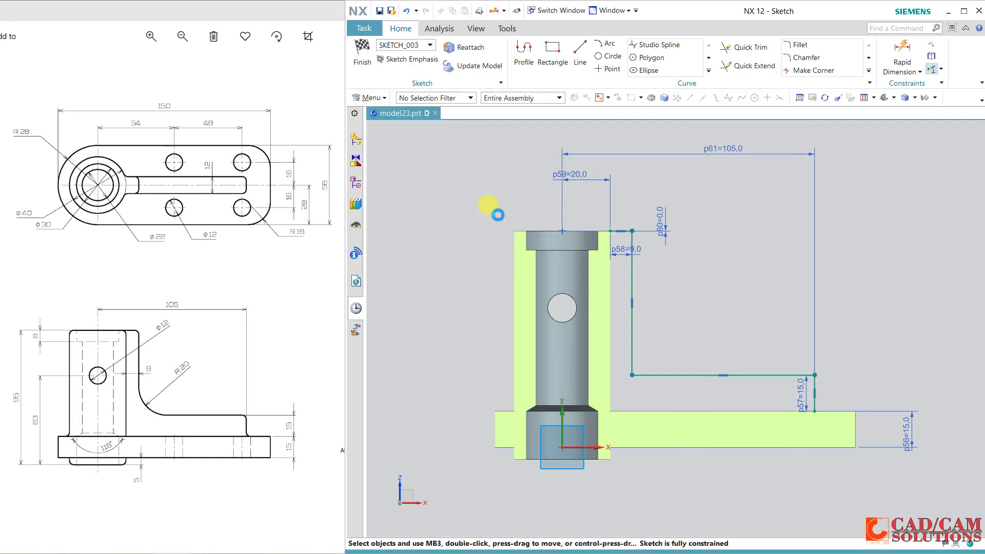
Step: Round the inner corner of the rib profile with a 20 mm radius fillet and finish the sketch
{"action": "left_click", "coordinate": [798, 46]}
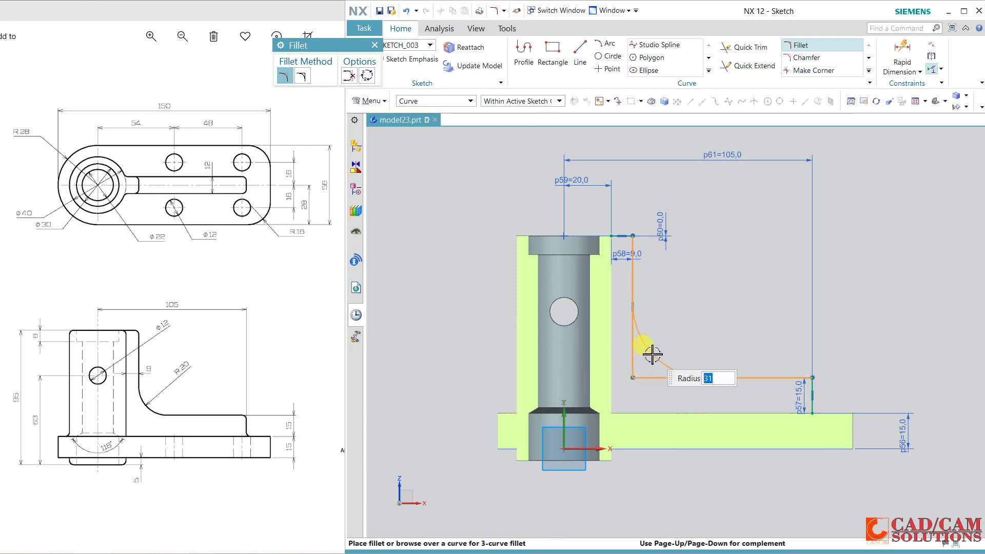
{"action": "type", "text": "20"}
{"action": "key", "text": "Return"}
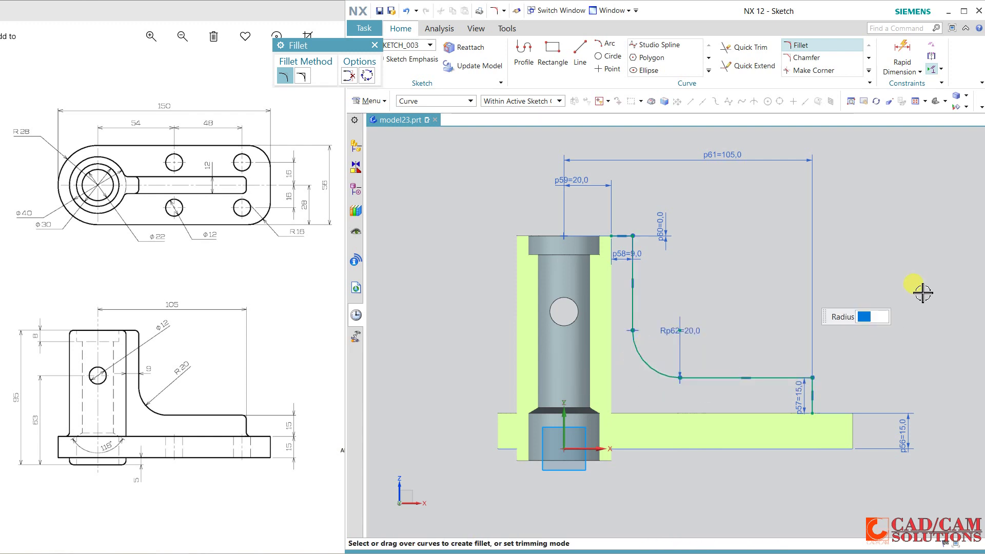
{"action": "key", "text": "Escape"}
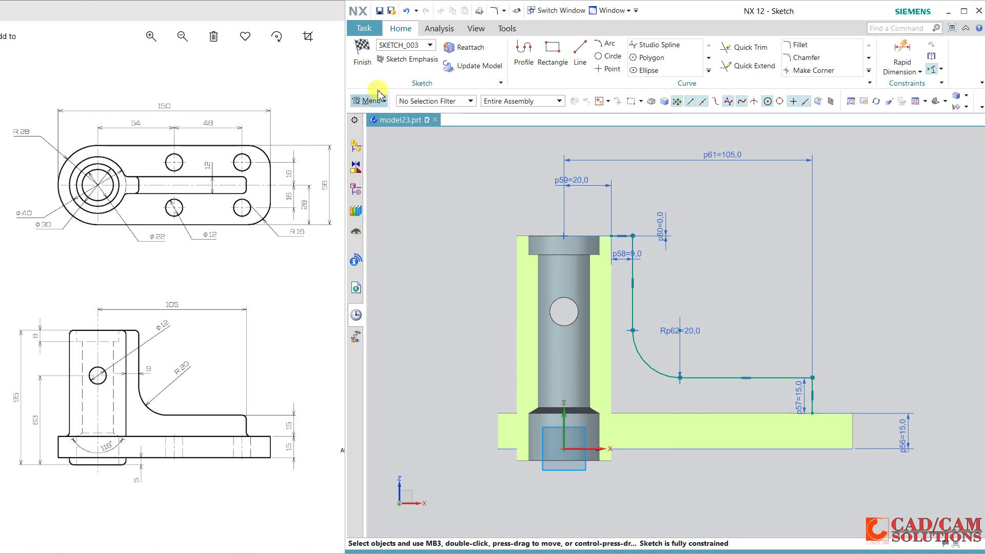
{"action": "left_click", "coordinate": [362, 56]}
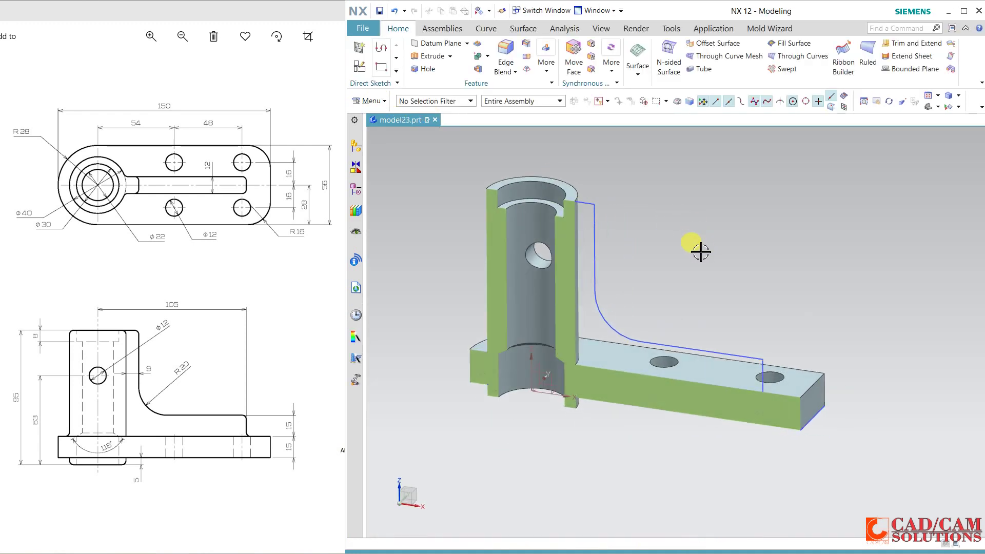
Step: Turn off the section view to display the whole bracket
{"action": "left_click", "coordinate": [368, 101]}
{"action": "mouse_move", "coordinate": [380, 139]}
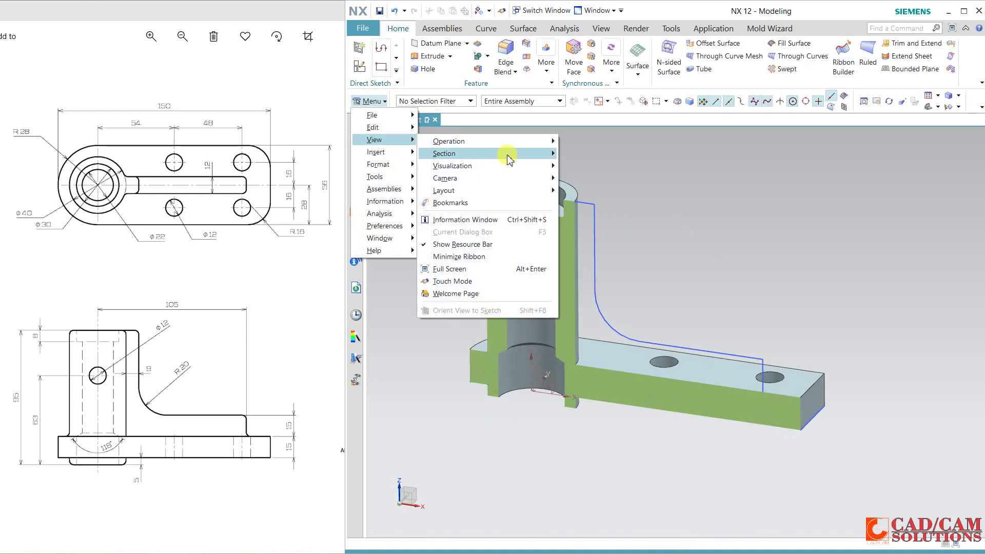
{"action": "mouse_move", "coordinate": [493, 153]}
{"action": "left_click", "coordinate": [592, 167]}
{"action": "mouse_move", "coordinate": [726, 238]}
{"action": "middle_mouse_down"}
{"action": "mouse_move", "coordinate": [704, 220]}
{"action": "mouse_move", "coordinate": [718, 260]}
{"action": "mouse_move", "coordinate": [728, 221]}
{"action": "mouse_move", "coordinate": [724, 239]}
{"action": "middle_mouse_up"}
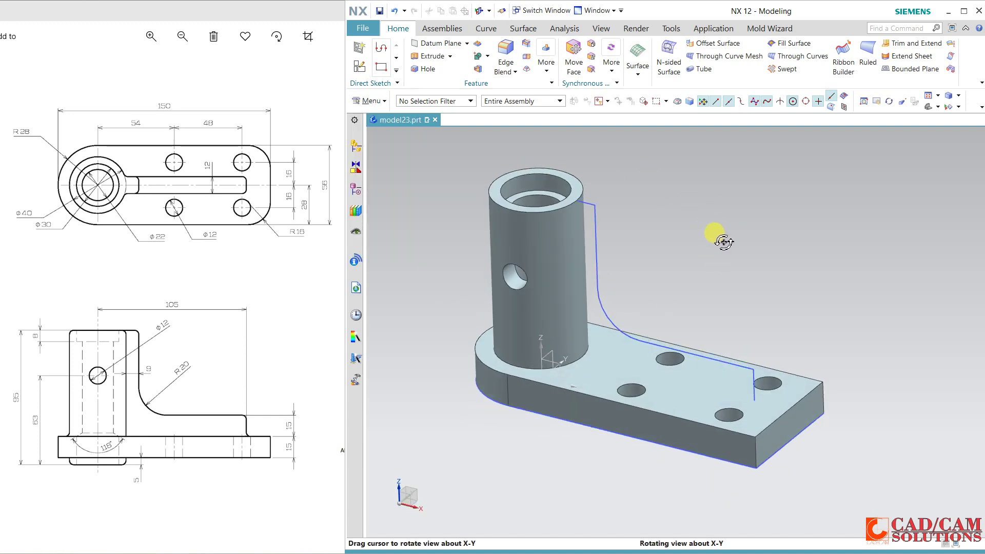
Step: Start a Rib feature on the bracket body and select all five curves of the stepped profile as its section
{"action": "left_click", "coordinate": [547, 67]}
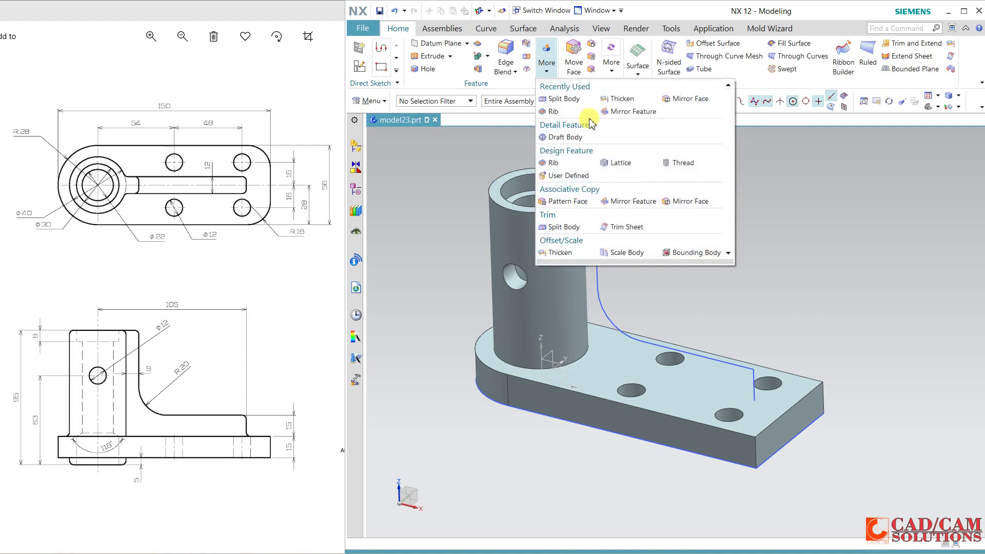
{"action": "left_click", "coordinate": [578, 111]}
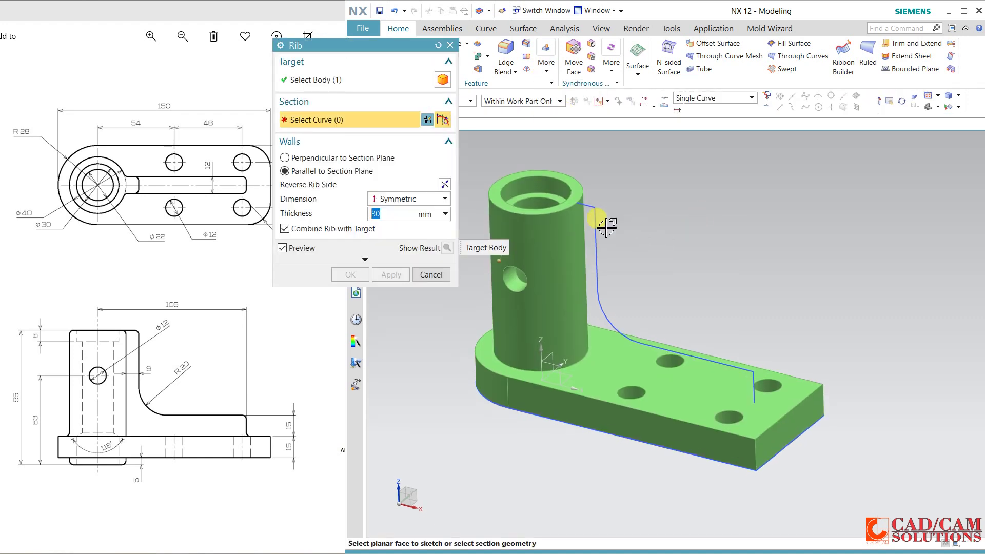
{"action": "left_click", "coordinate": [600, 224]}
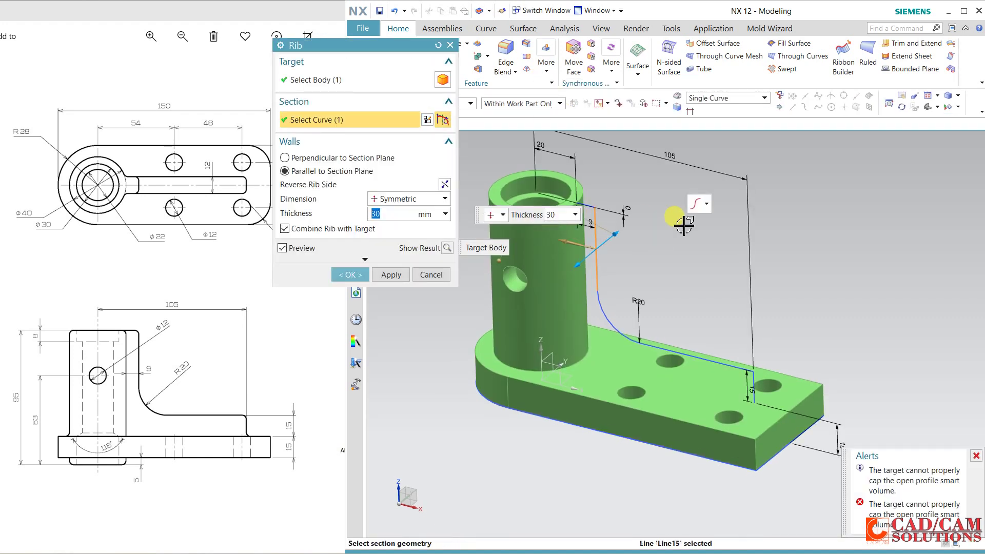
{"action": "left_click", "coordinate": [619, 212]}
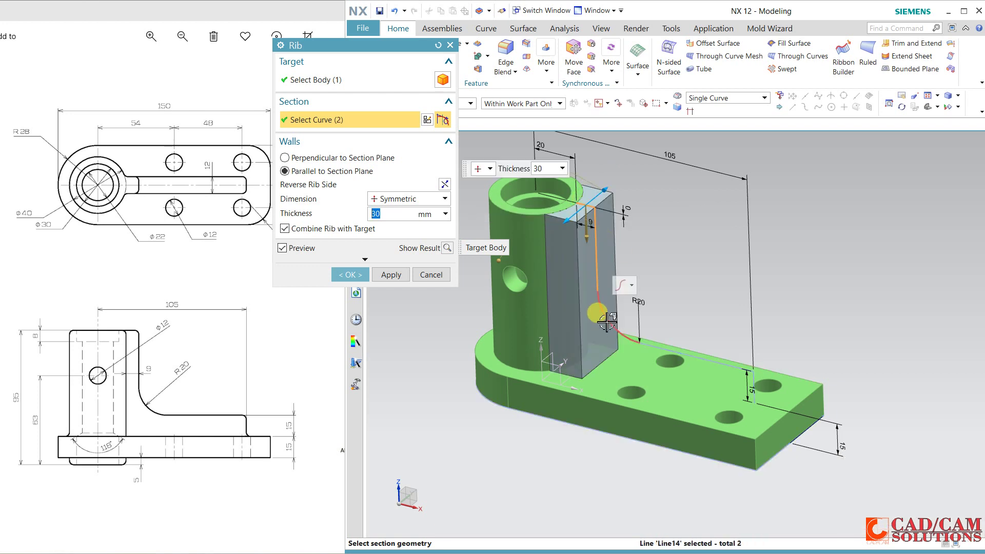
{"action": "left_click", "coordinate": [648, 323]}
{"action": "left_click", "coordinate": [746, 383]}
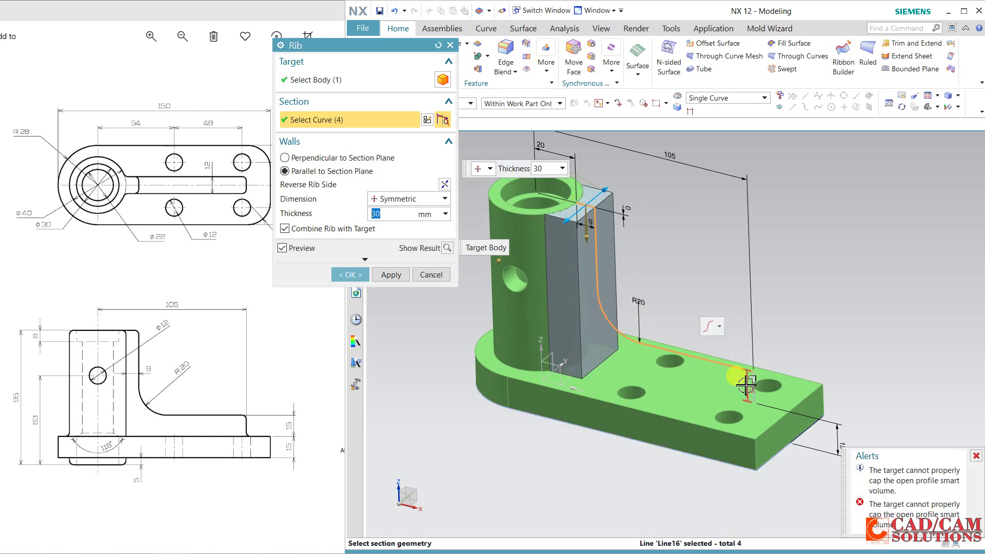
{"action": "left_click", "coordinate": [753, 386]}
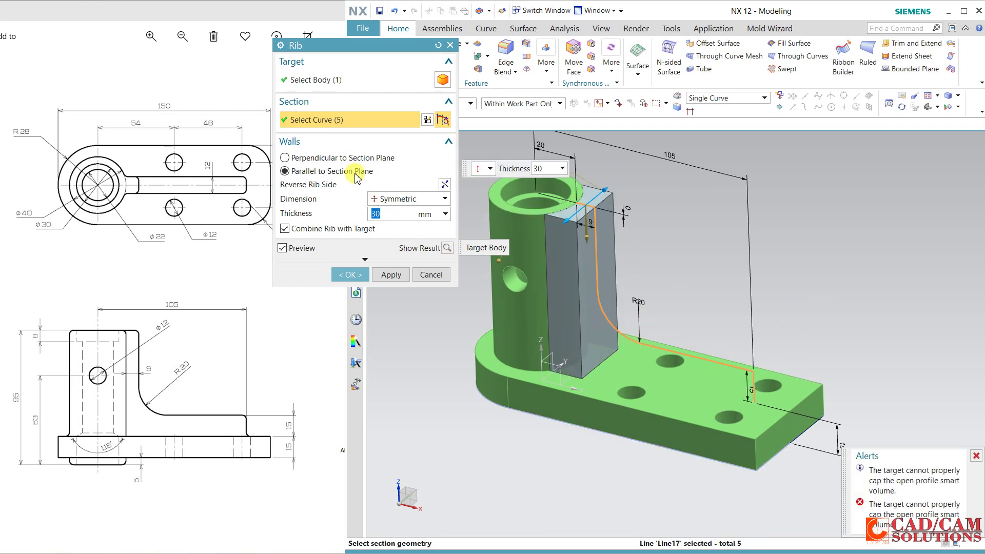
Step: Set the rib walls parallel to the section plane with a symmetric 12 mm thickness and create the rib
{"action": "left_click", "coordinate": [362, 159]}
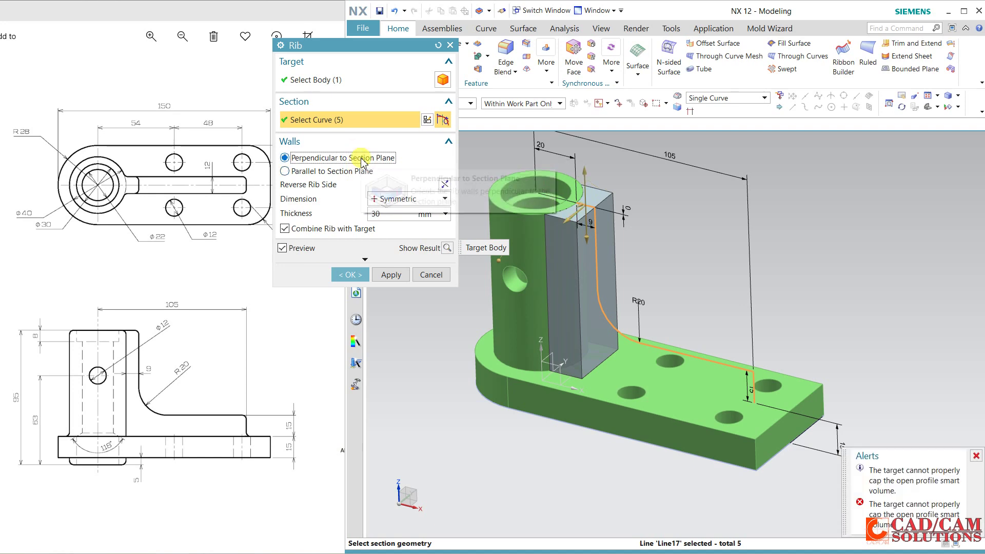
{"action": "left_click", "coordinate": [362, 172]}
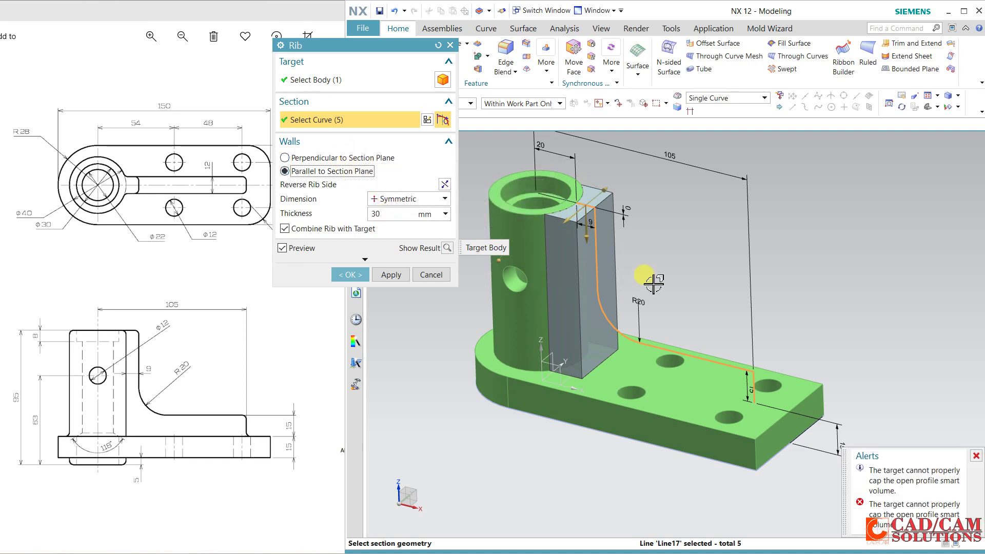
{"action": "middle_click_drag", "start_coordinate": [647, 277], "coordinate": [649, 276]}
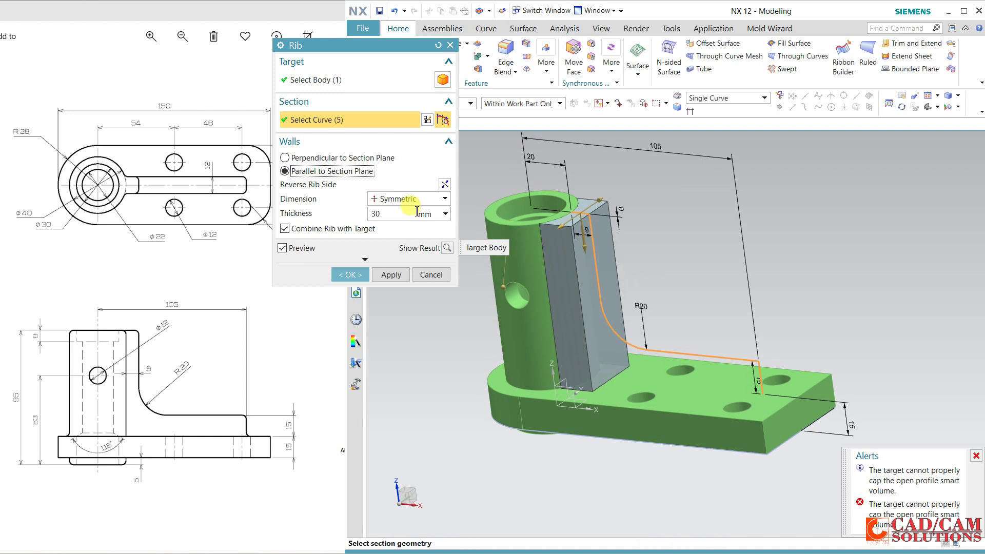
{"action": "left_click", "coordinate": [388, 200]}
{"action": "left_click", "coordinate": [389, 199]}
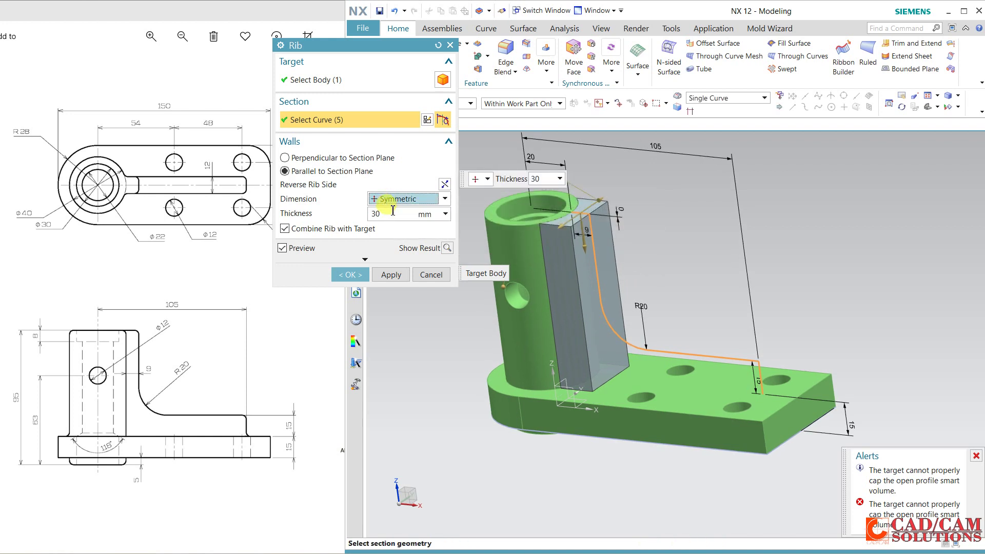
{"action": "double_click", "coordinate": [393, 211]}
{"action": "type", "text": "12"}
{"action": "key", "text": "Return"}
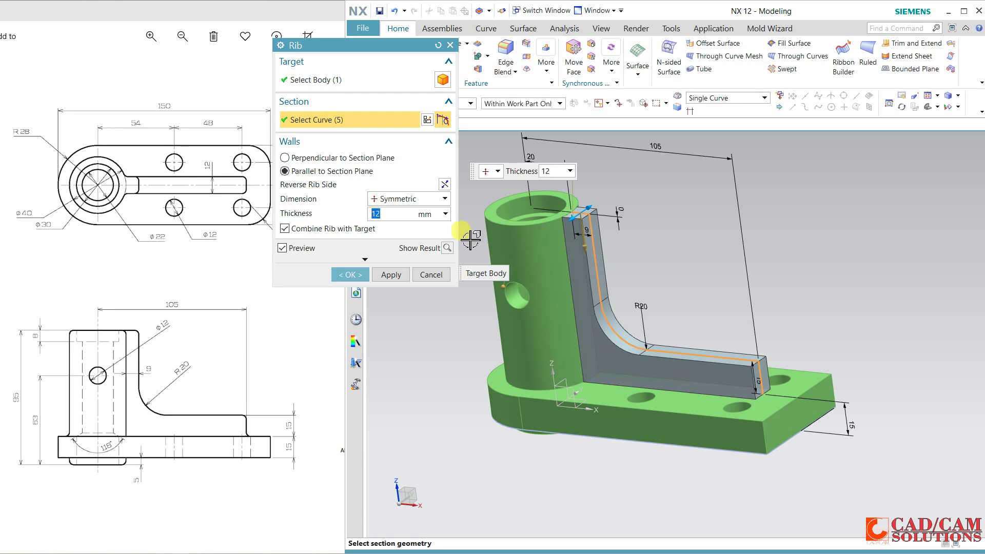
{"action": "middle_click_drag", "start_coordinate": [662, 282], "coordinate": [582, 307]}
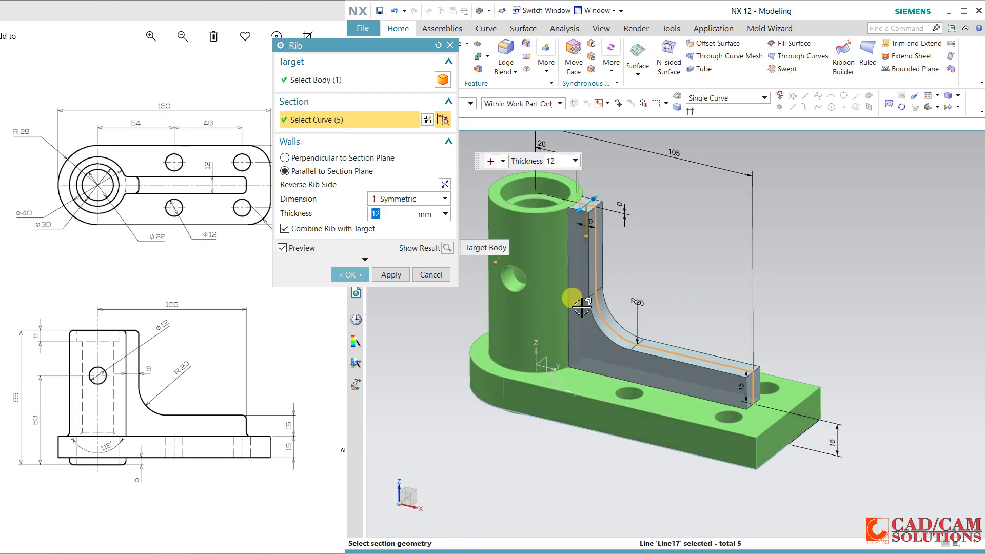
{"action": "left_click", "coordinate": [351, 275]}
Step: Hide the rib profile sketch and the base plate sketch
{"action": "middle_click_drag", "start_coordinate": [497, 414], "coordinate": [641, 220]}
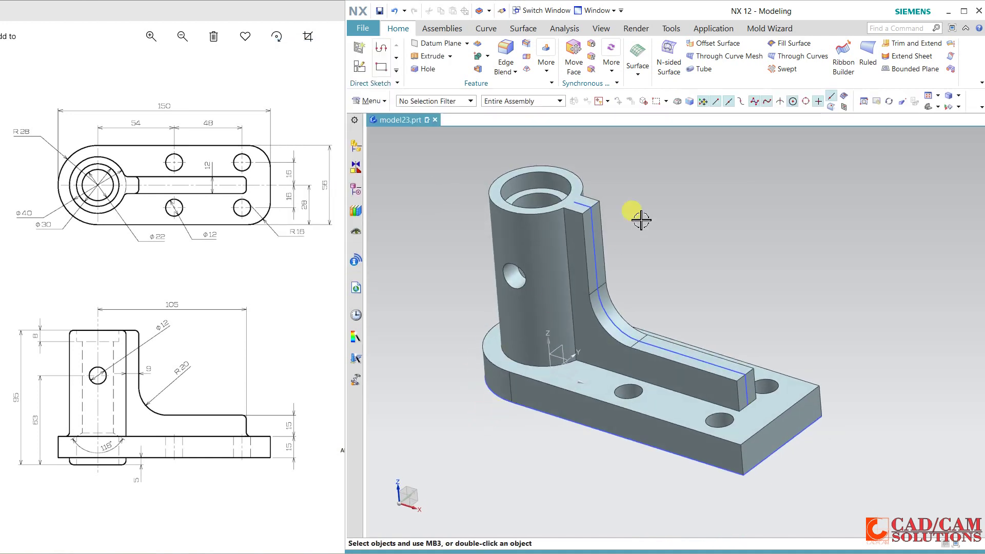
{"action": "right_click", "coordinate": [594, 225]}
{"action": "left_click", "coordinate": [666, 213]}
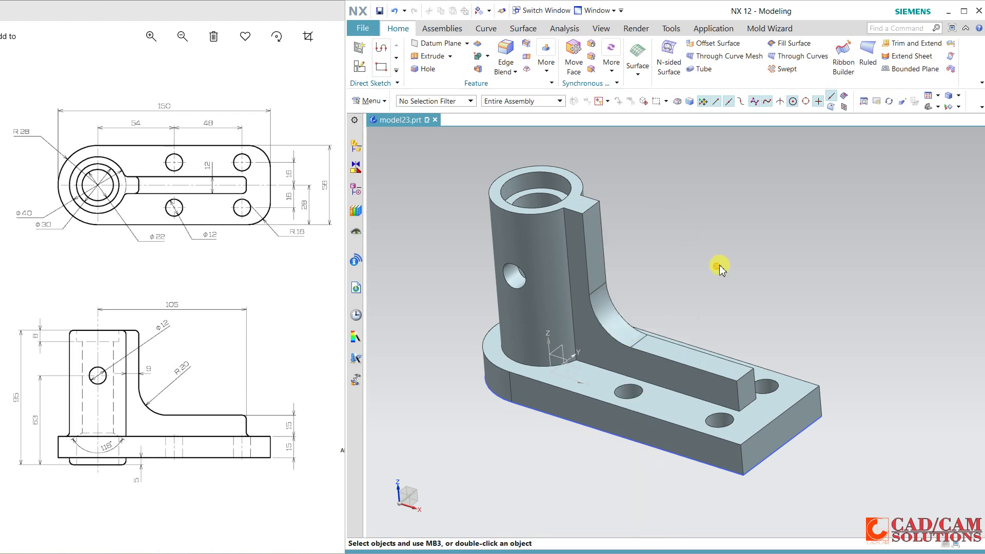
{"action": "middle_click_drag", "start_coordinate": [720, 267], "coordinate": [723, 263]}
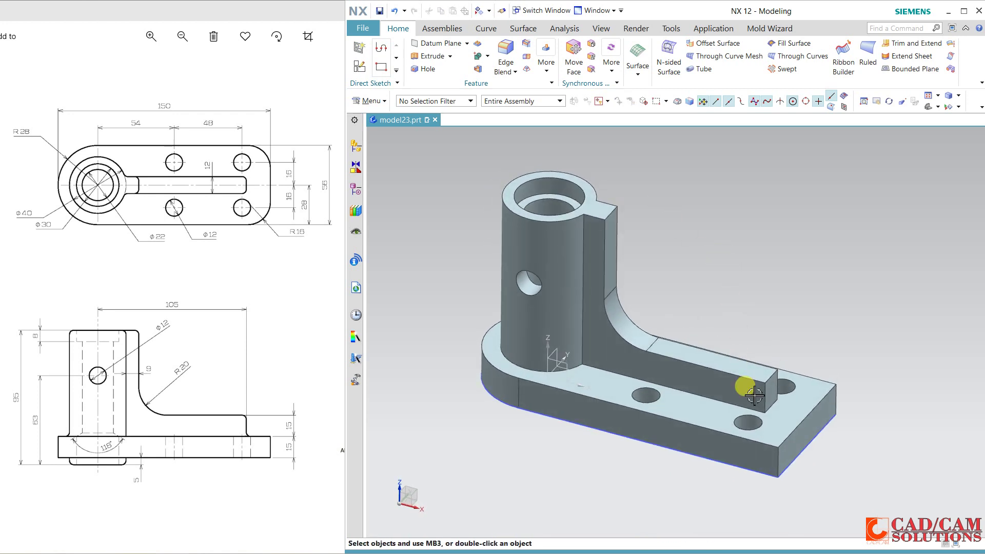
{"action": "right_click", "coordinate": [759, 465]}
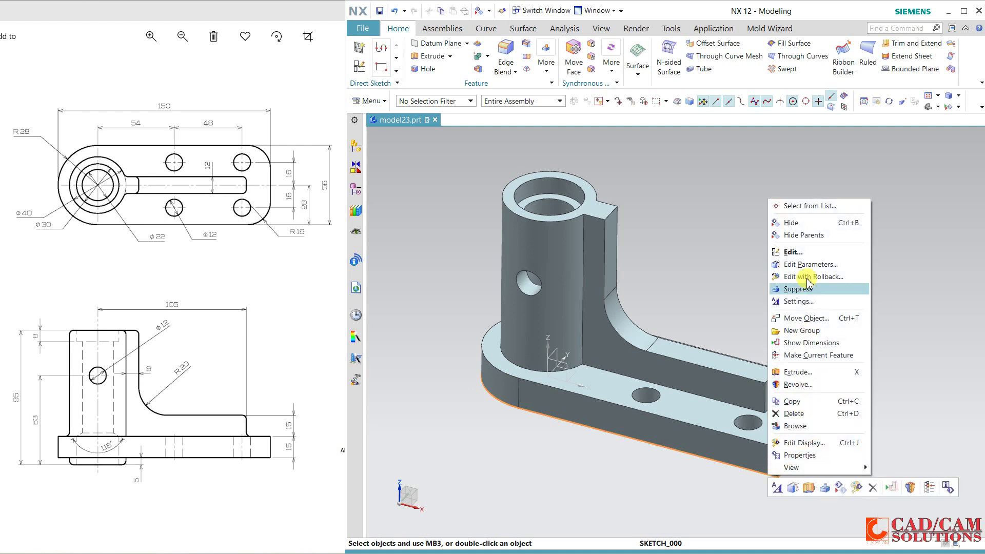
{"action": "left_click", "coordinate": [793, 223]}
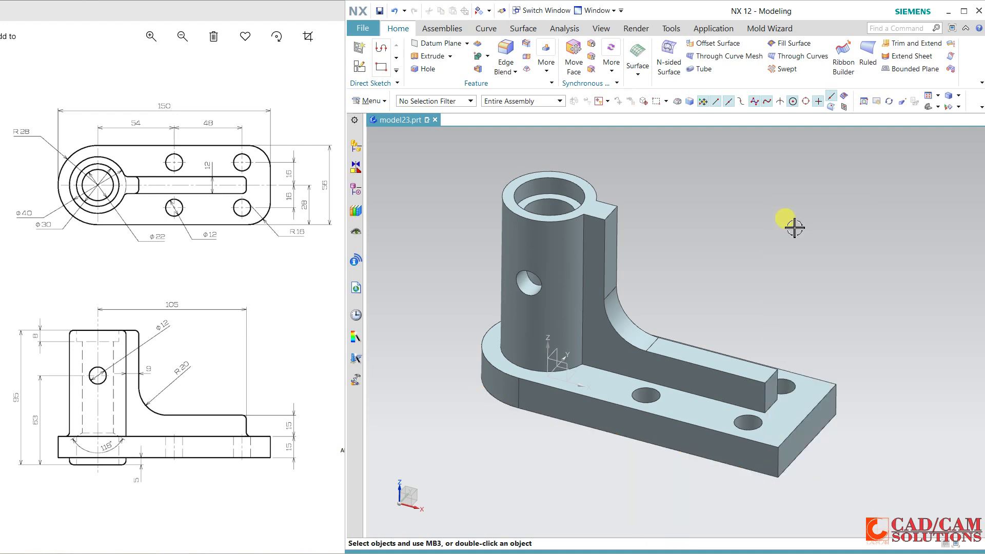
Step: Start a 3 mm edge blend on both vertical rib-to-cylinder junctions and the two long outer edges of the rib
{"action": "left_click", "coordinate": [508, 51]}
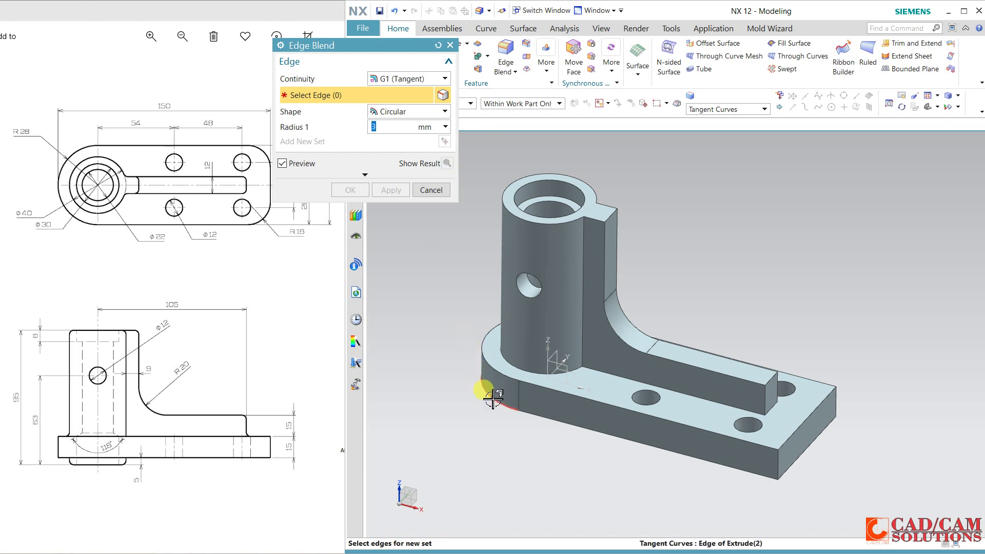
{"action": "middle_click_drag", "start_coordinate": [487, 391], "coordinate": [483, 400]}
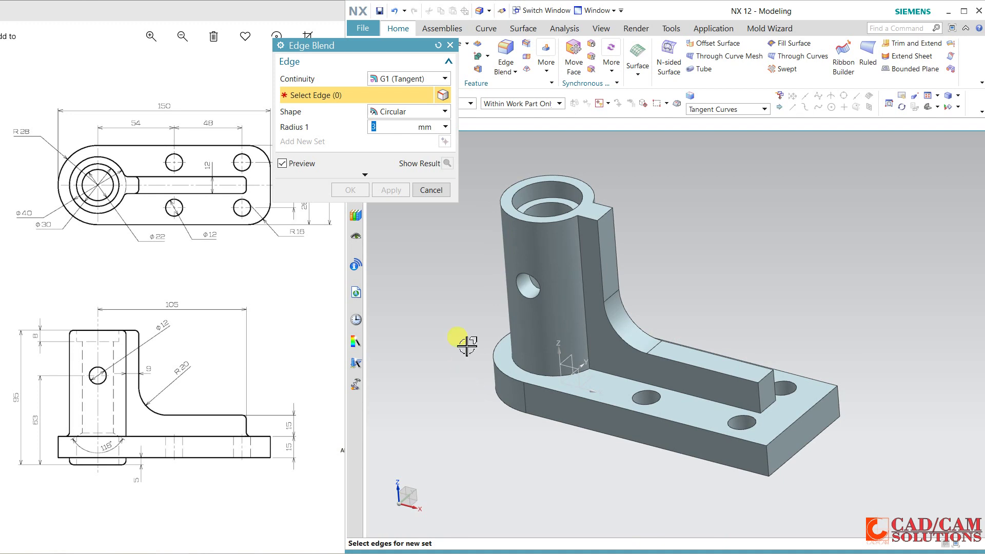
{"action": "left_click", "coordinate": [579, 250]}
{"action": "middle_click_drag", "start_coordinate": [649, 238], "coordinate": [630, 212]}
{"action": "left_click", "coordinate": [631, 205]}
{"action": "middle_click_drag", "start_coordinate": [774, 229], "coordinate": [793, 220]}
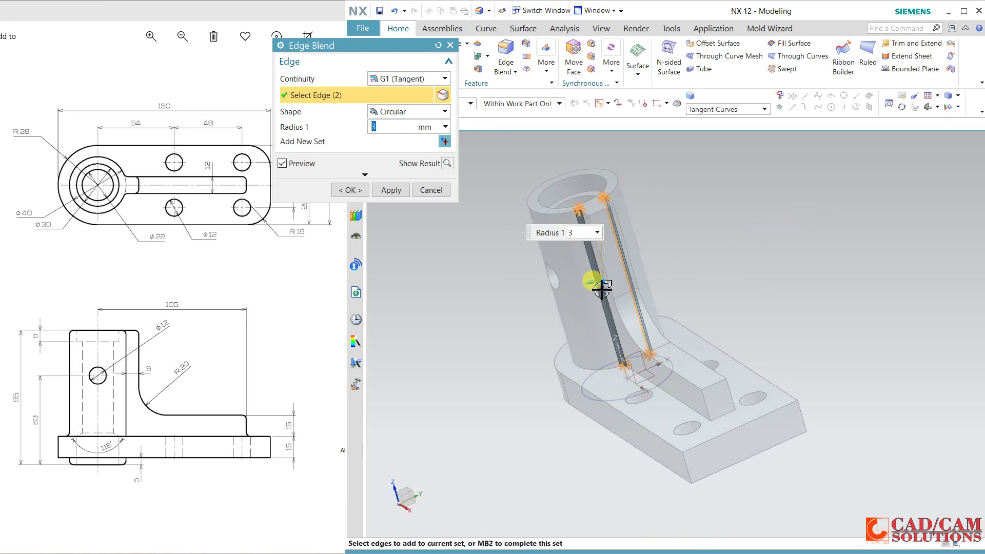
{"action": "left_click", "coordinate": [592, 258]}
{"action": "middle_click_drag", "start_coordinate": [695, 250], "coordinate": [710, 238]}
{"action": "left_click", "coordinate": [619, 218]}
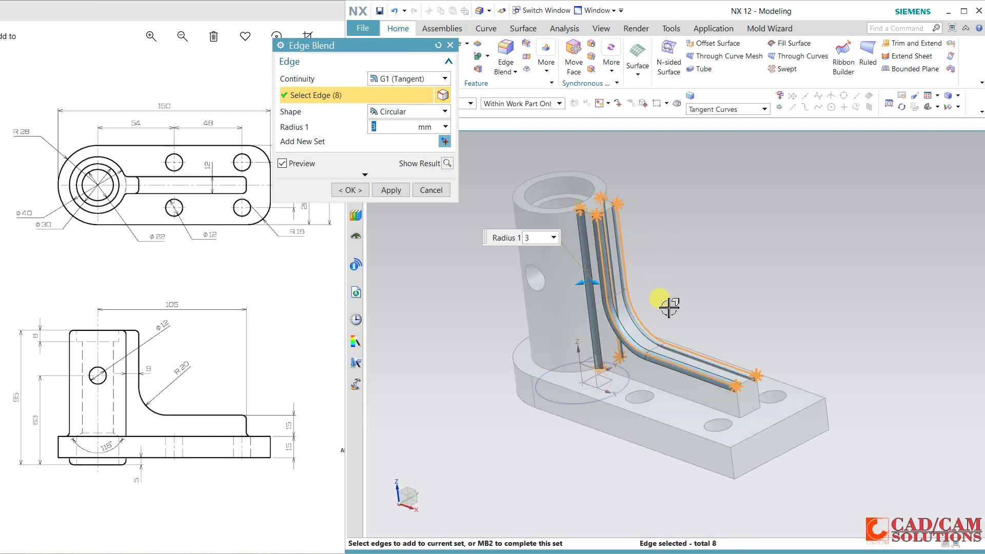
Step: Add the top edge and both vertical edges of the rib's free end to the 3 mm blend
{"action": "middle_click_drag", "start_coordinate": [767, 326], "coordinate": [768, 318]}
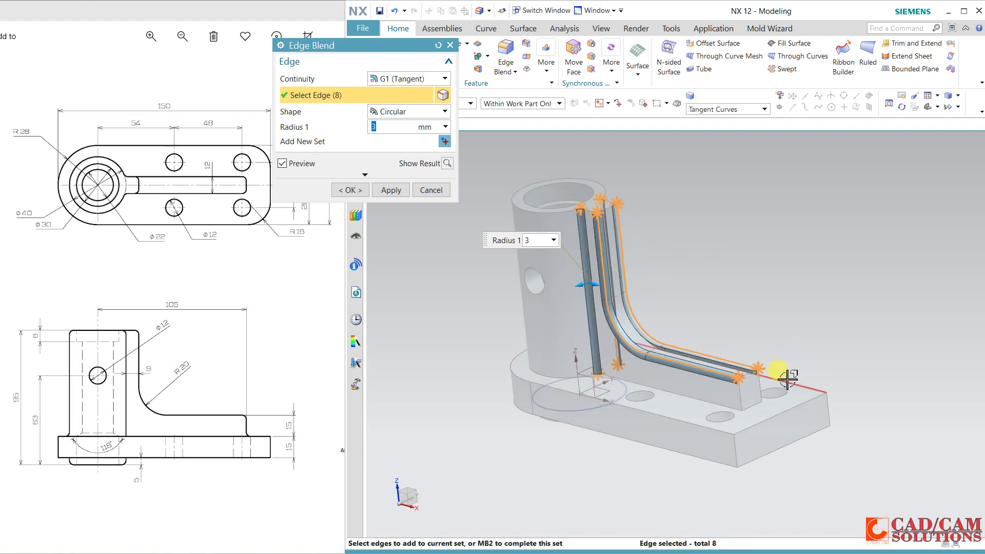
{"action": "scroll", "coordinate": [767, 385], "scroll_direction": "up", "scroll_amount": 3}
{"action": "left_click", "coordinate": [710, 399]}
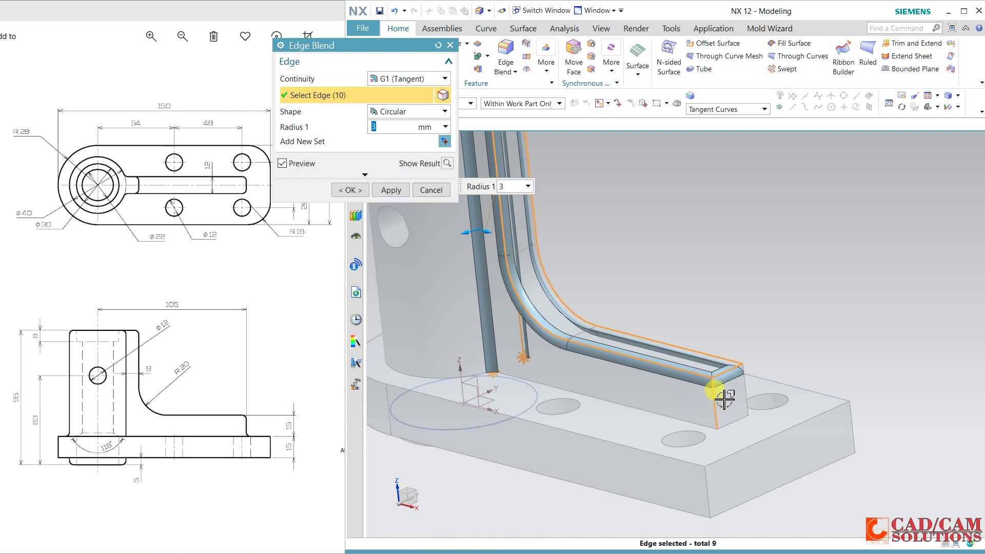
{"action": "left_click", "coordinate": [748, 389]}
{"action": "left_click", "coordinate": [748, 390]}
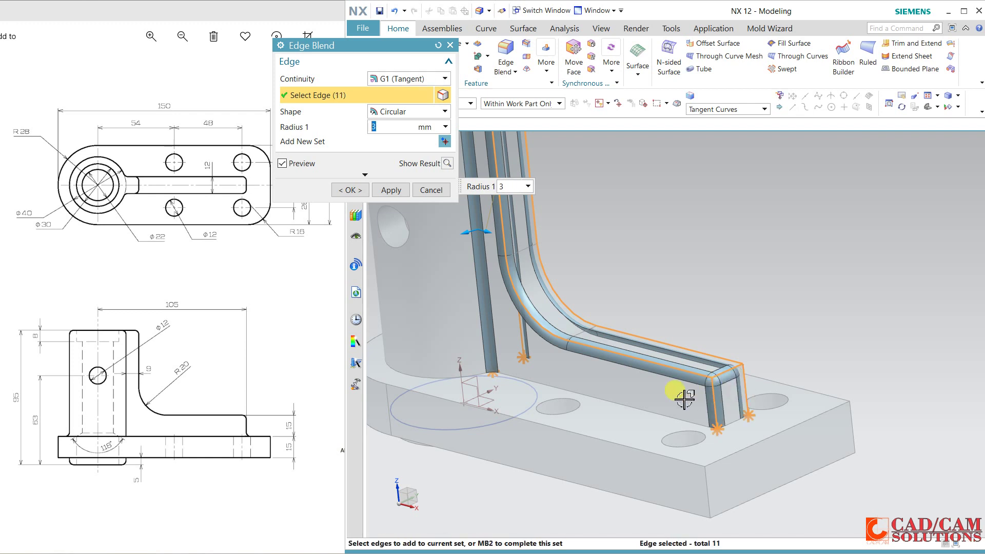
Step: Add the edges where the rib's sides and end and the cylinder meet the base plate to the 3 mm blend
{"action": "left_click", "coordinate": [639, 404]}
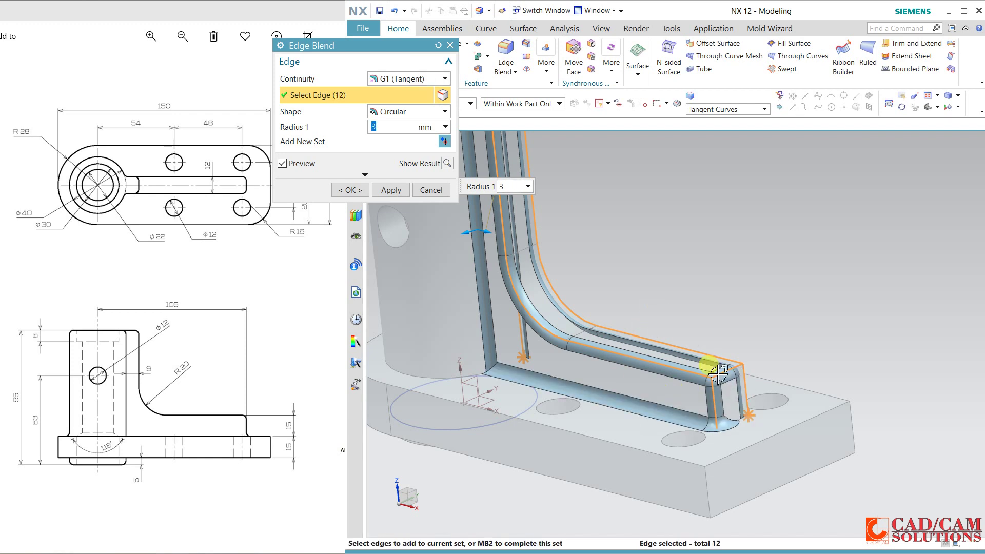
{"action": "left_click", "coordinate": [725, 403]}
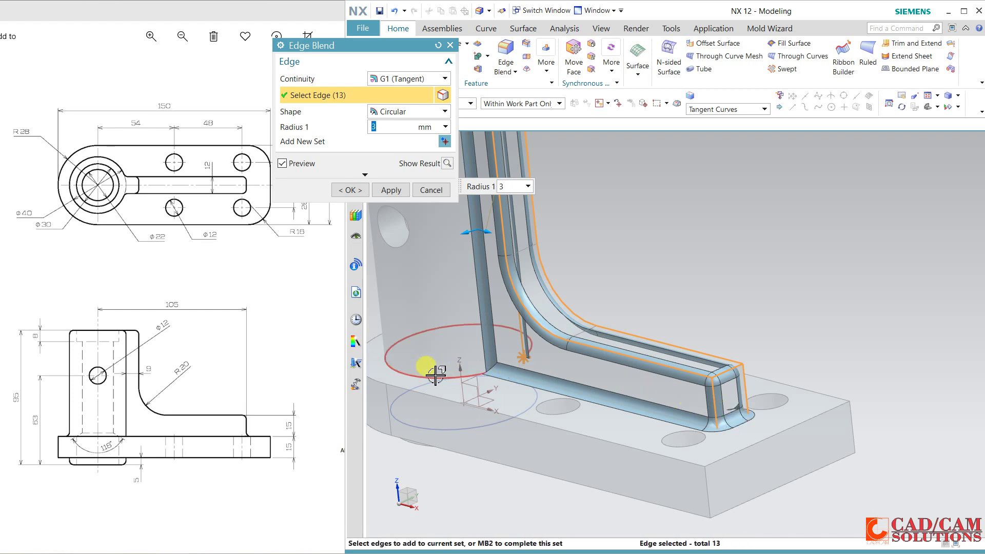
{"action": "left_click", "coordinate": [418, 373]}
{"action": "middle_click_drag", "start_coordinate": [685, 288], "coordinate": [578, 385]}
{"action": "left_click", "coordinate": [664, 335]}
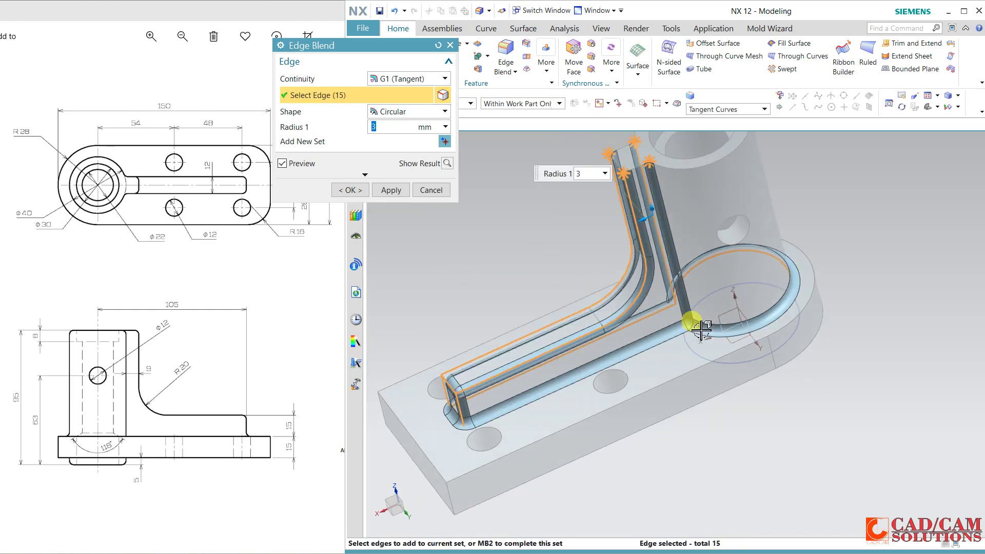
Step: Add the cylinder's outer top rim and the rib's upper end edges to the selection and apply the 3 mm blend
{"action": "middle_click_drag", "start_coordinate": [759, 399], "coordinate": [781, 394]}
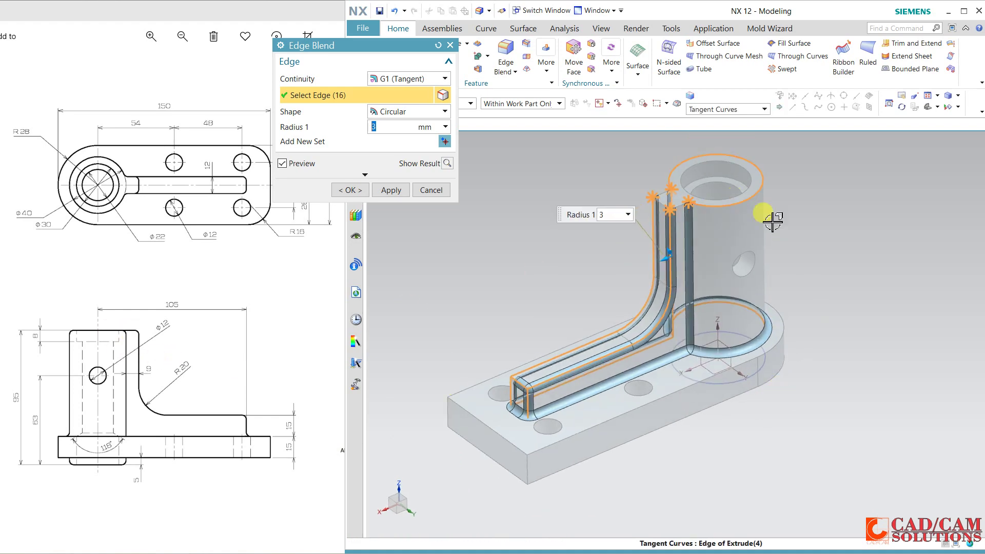
{"action": "left_click", "coordinate": [711, 219]}
{"action": "scroll", "coordinate": [685, 205], "scroll_direction": "up", "scroll_amount": 3}
{"action": "left_click", "coordinate": [671, 205]}
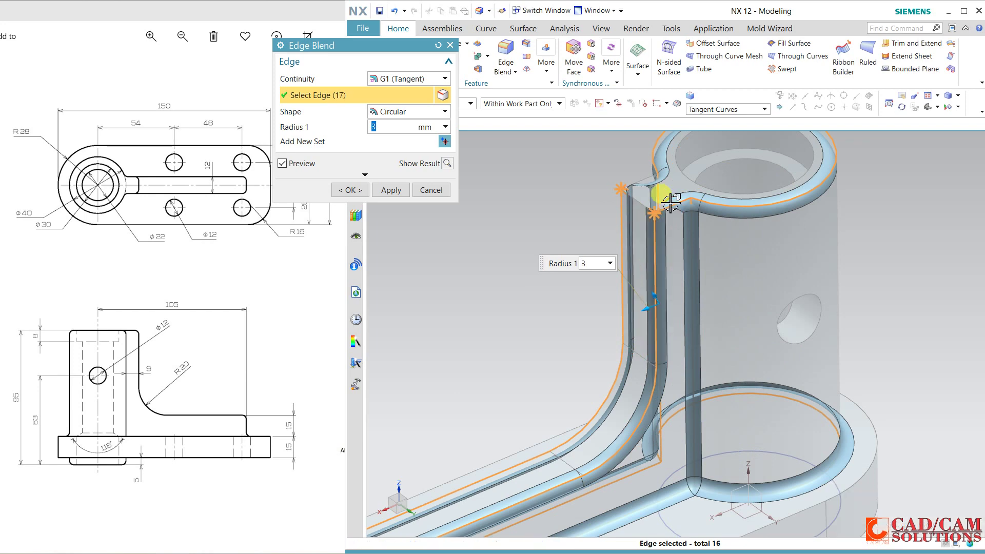
{"action": "left_click", "coordinate": [639, 182]}
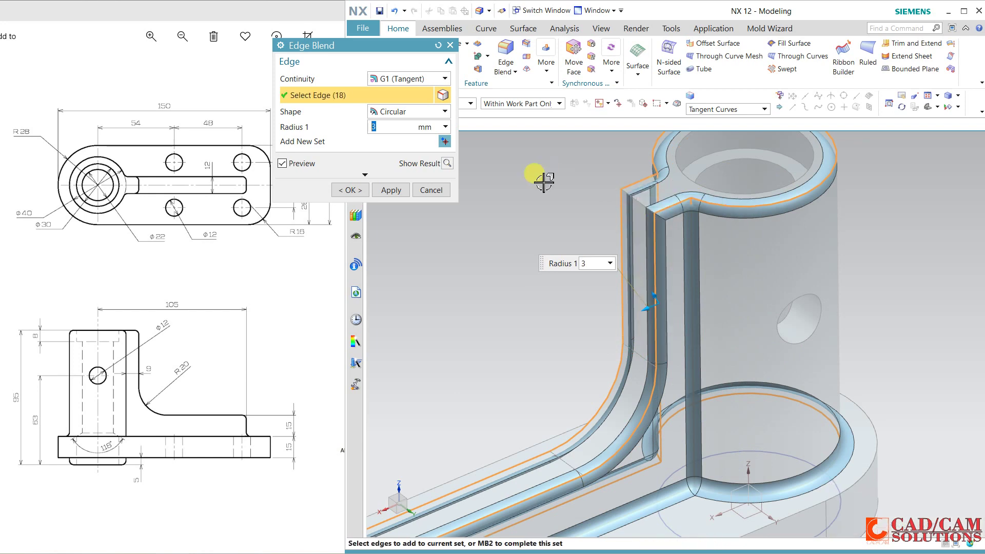
{"action": "left_click", "coordinate": [624, 222]}
{"action": "scroll", "coordinate": [624, 222], "scroll_direction": "down", "scroll_amount": 3}
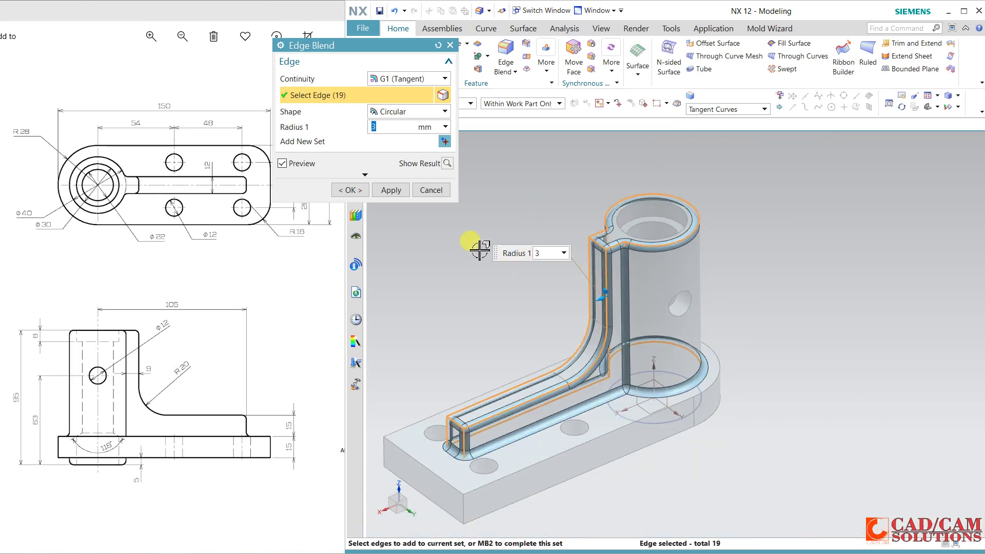
{"action": "left_click", "coordinate": [396, 195]}
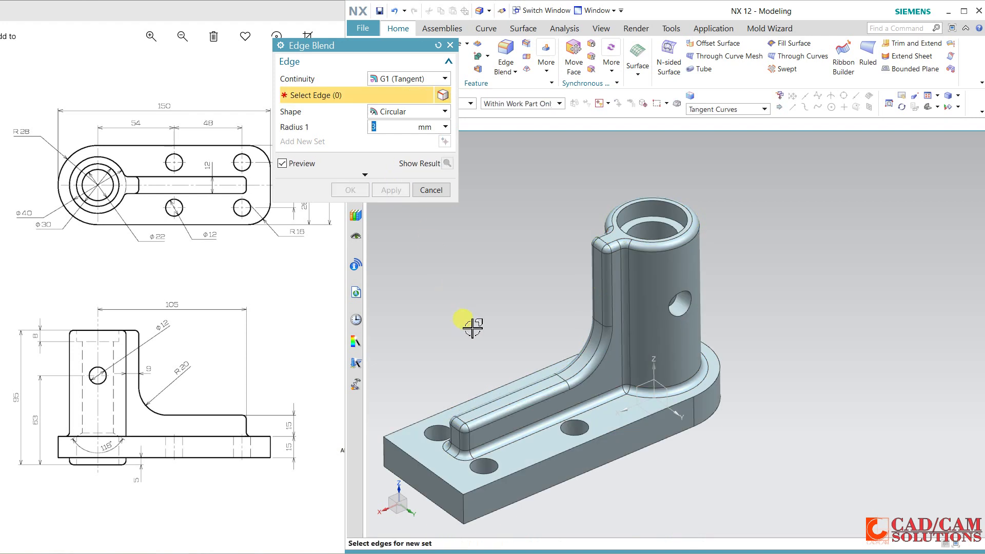
Step: Round the two vertical corners at the square end of the base plate with a 16 mm edge blend
{"action": "middle_click_drag", "start_coordinate": [468, 325], "coordinate": [646, 320]}
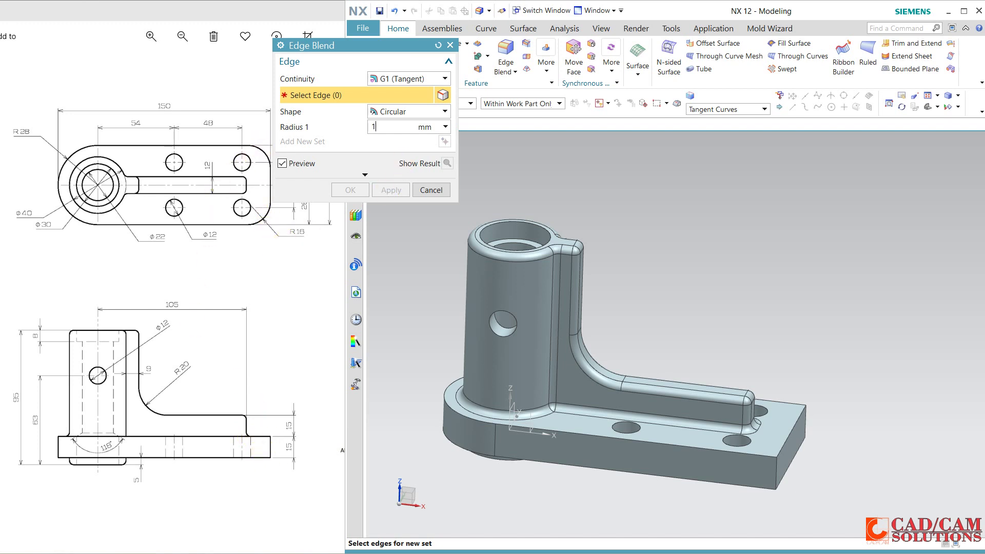
{"action": "left_click", "coordinate": [814, 426]}
{"action": "left_click", "coordinate": [777, 473]}
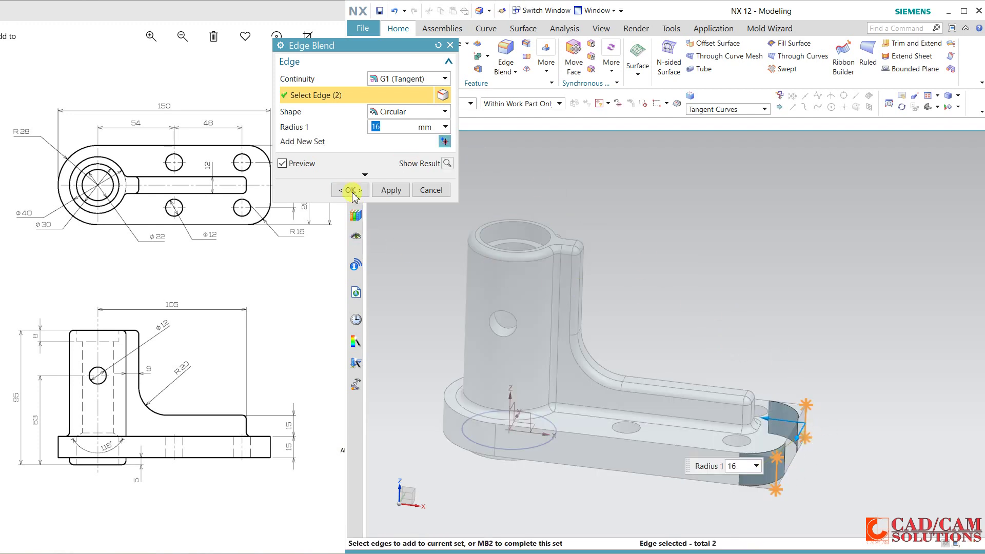
{"action": "left_click", "coordinate": [386, 191]}
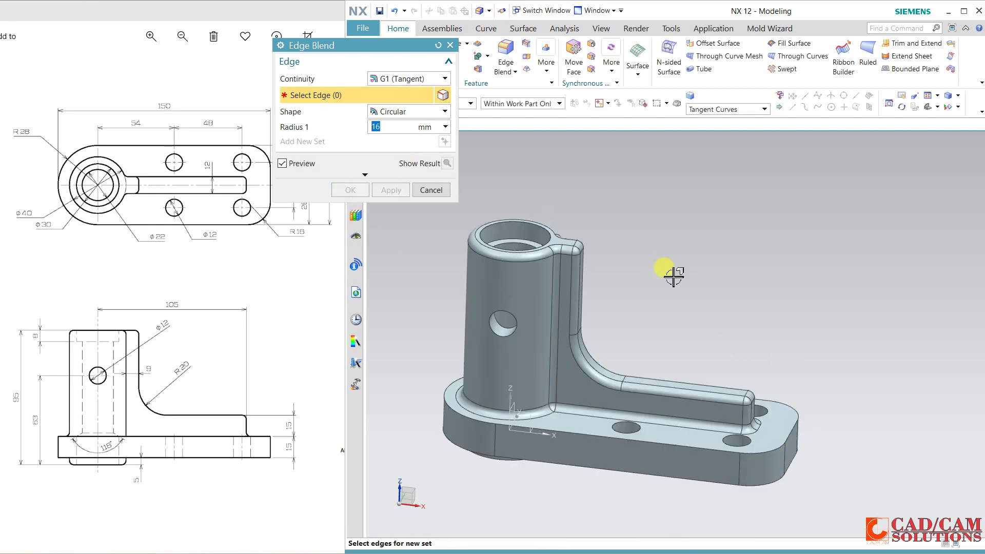
Step: Blend the outer bottom edge of the boss under the plate with a 3 mm radius and hide the boss sketch
{"action": "middle_click_drag", "start_coordinate": [670, 274], "coordinate": [672, 251]}
{"action": "type", "text": "3"}
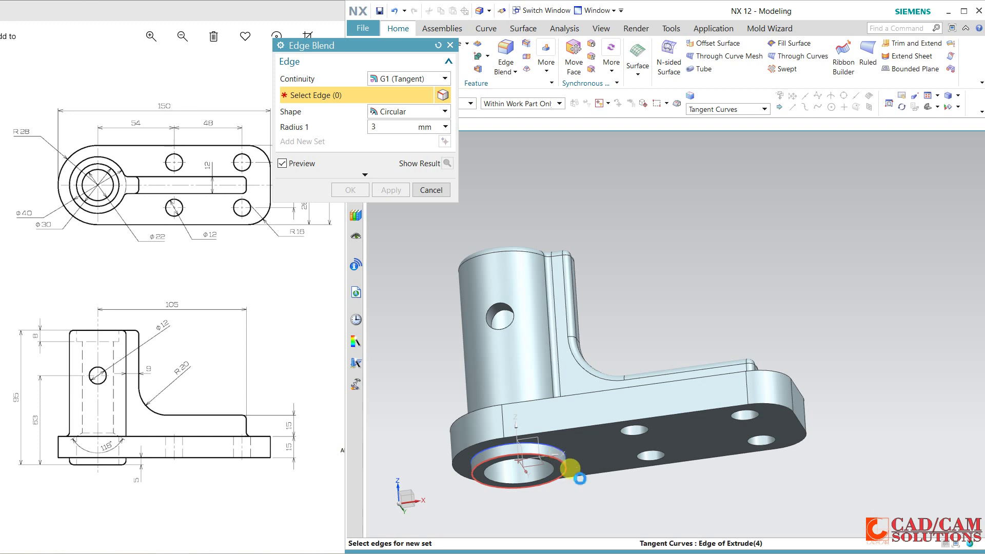
{"action": "left_click", "coordinate": [566, 463]}
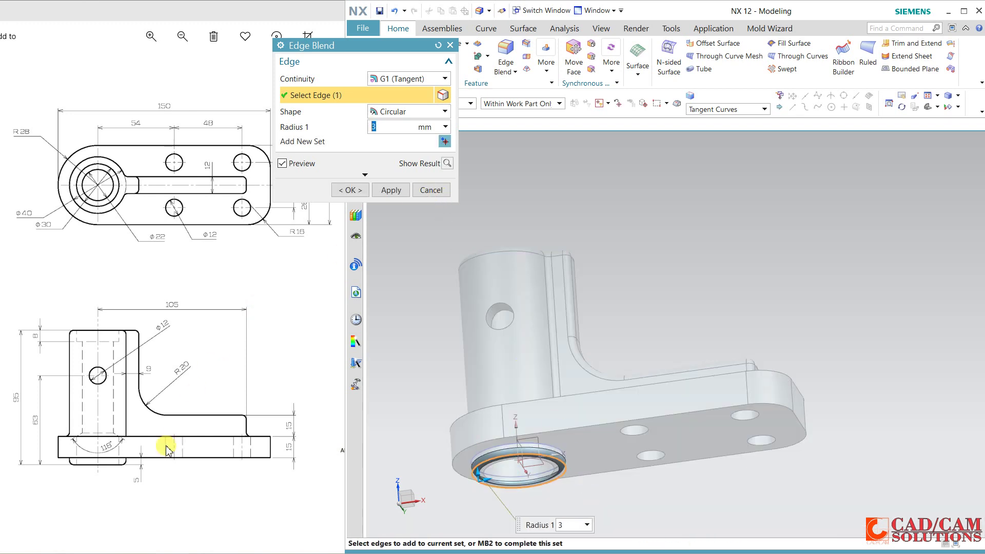
{"action": "left_click", "coordinate": [339, 190]}
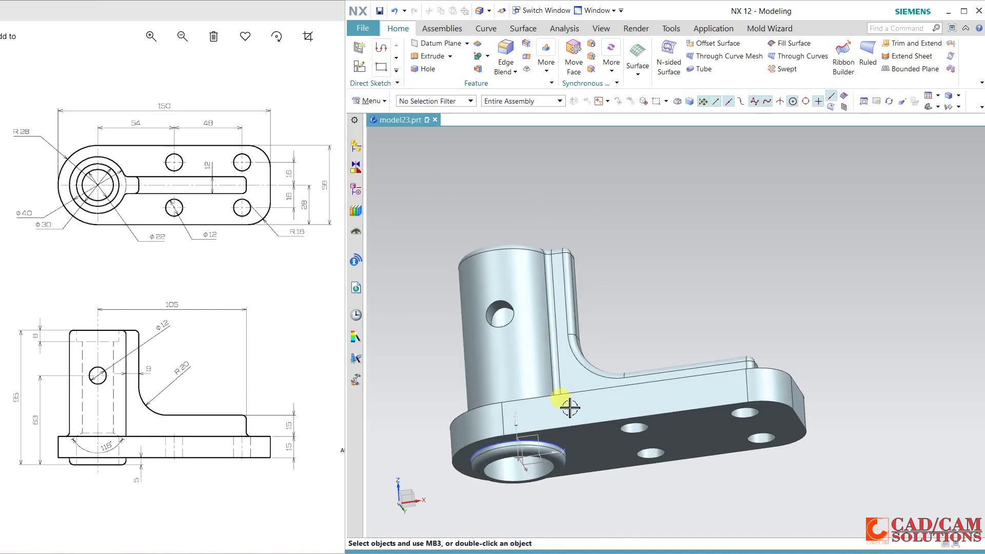
{"action": "left_click", "coordinate": [553, 446]}
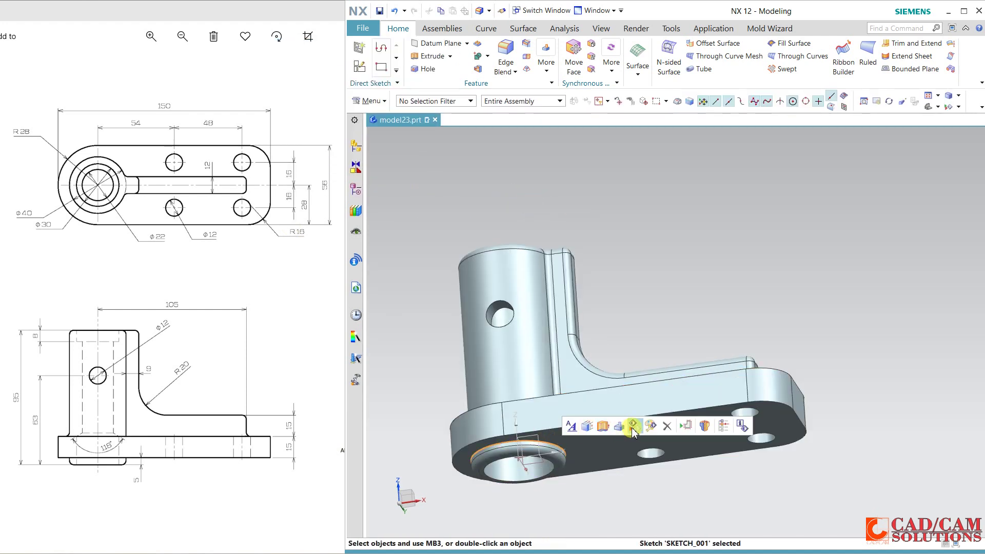
{"action": "middle_click_drag", "start_coordinate": [640, 326], "coordinate": [654, 420]}
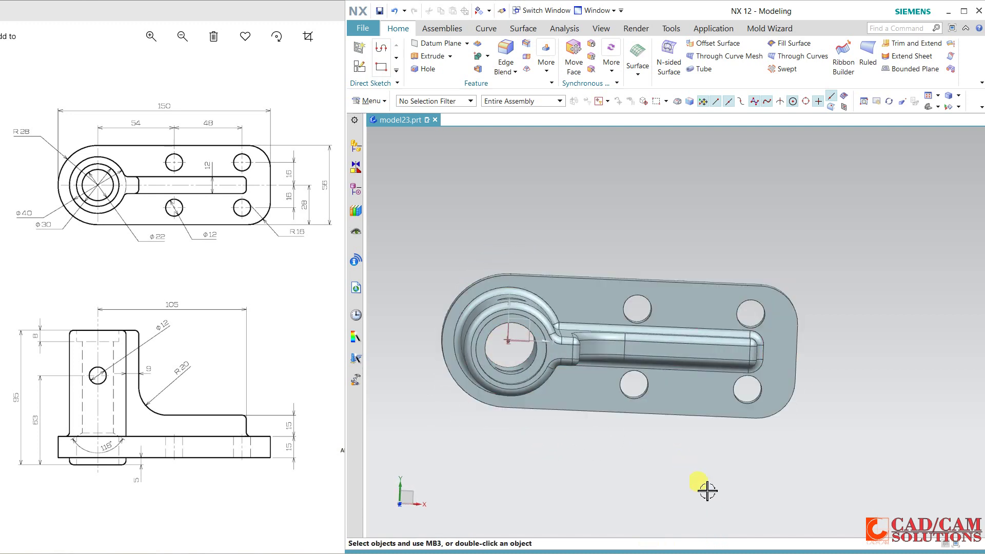
Step: Examine the finished bracket squarely from the top and at an angle against the reference drawing
{"action": "key", "text": "F8"}
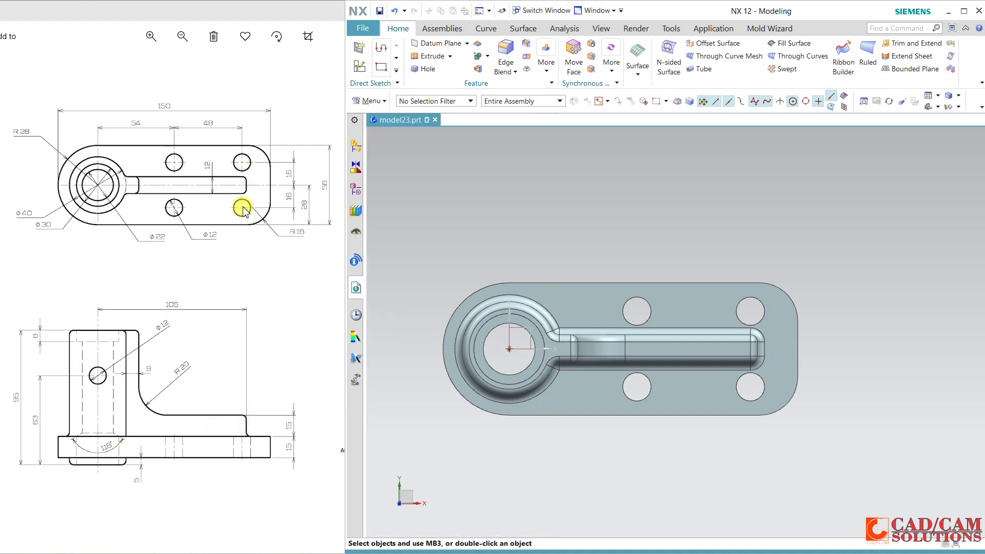
{"action": "middle_click_drag", "start_coordinate": [615, 236], "coordinate": [587, 194]}
{"action": "left_click", "coordinate": [926, 112]}
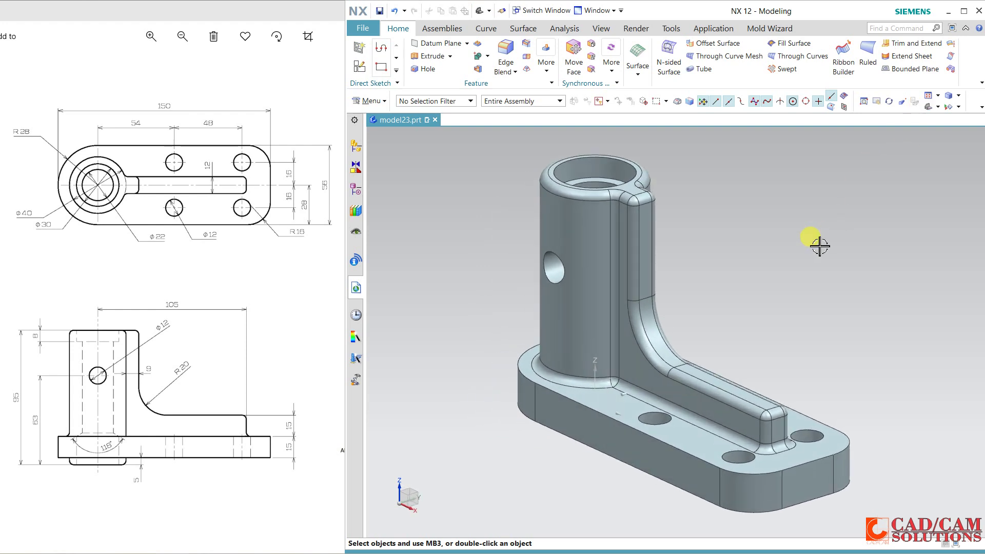